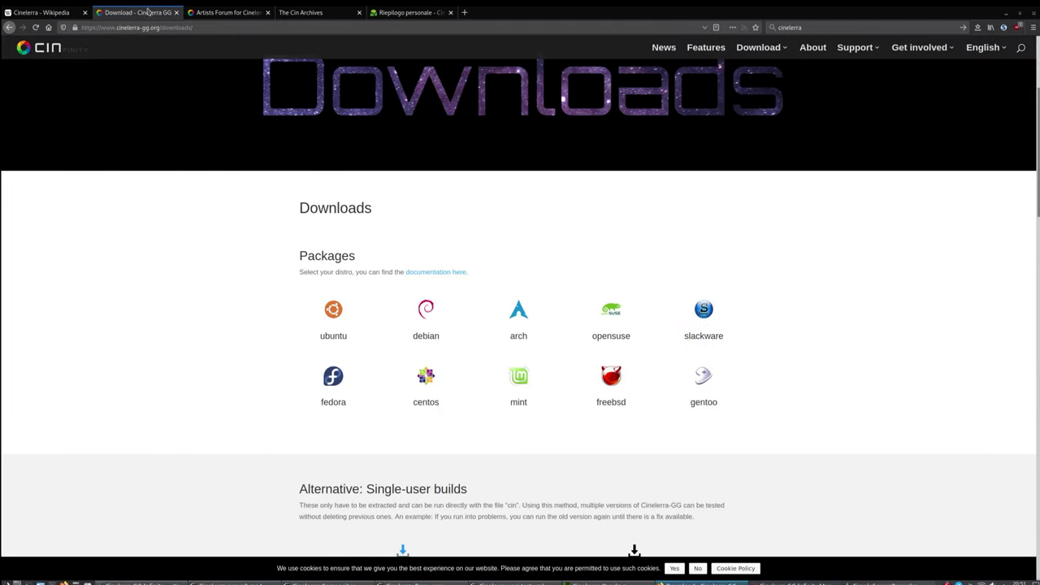
Look over the Cinelerra GG artists forum's categories and open the February 2020 mailing list archive sorted by thread.
left_click(222, 14)
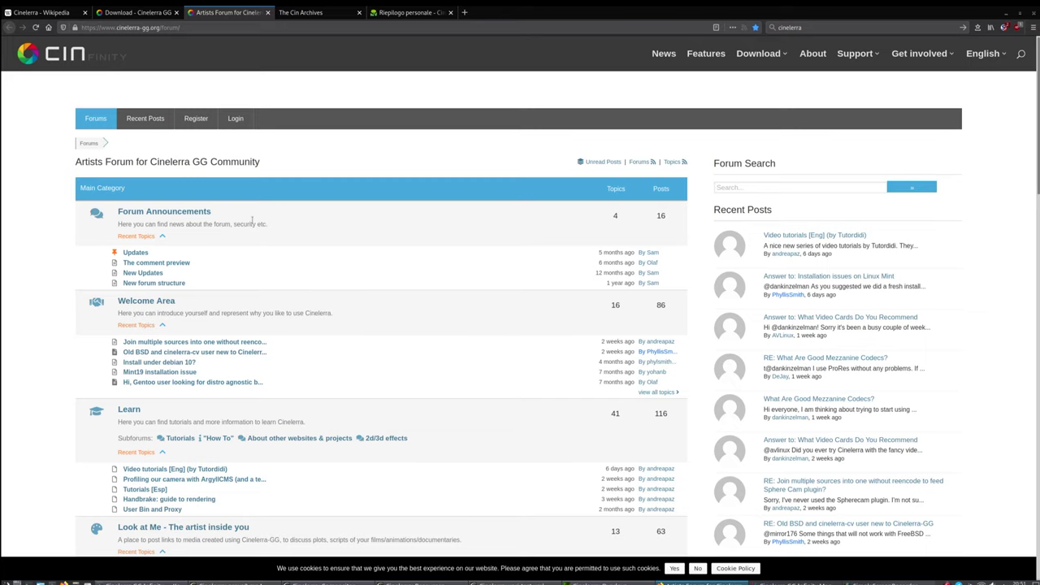
scroll(498, 413, "down", 5)
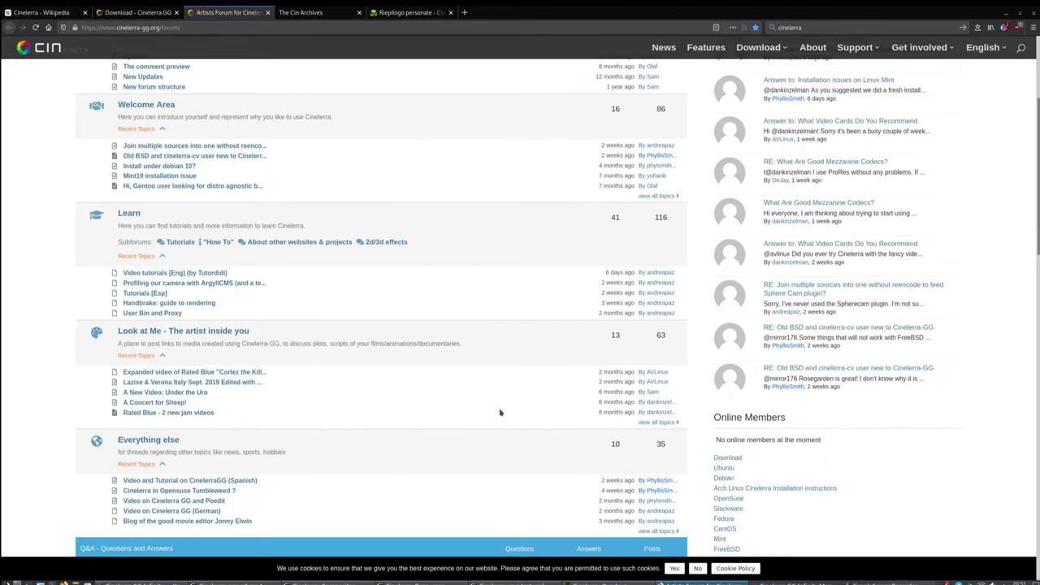
scroll(487, 288, "up", 5)
left_click(323, 14)
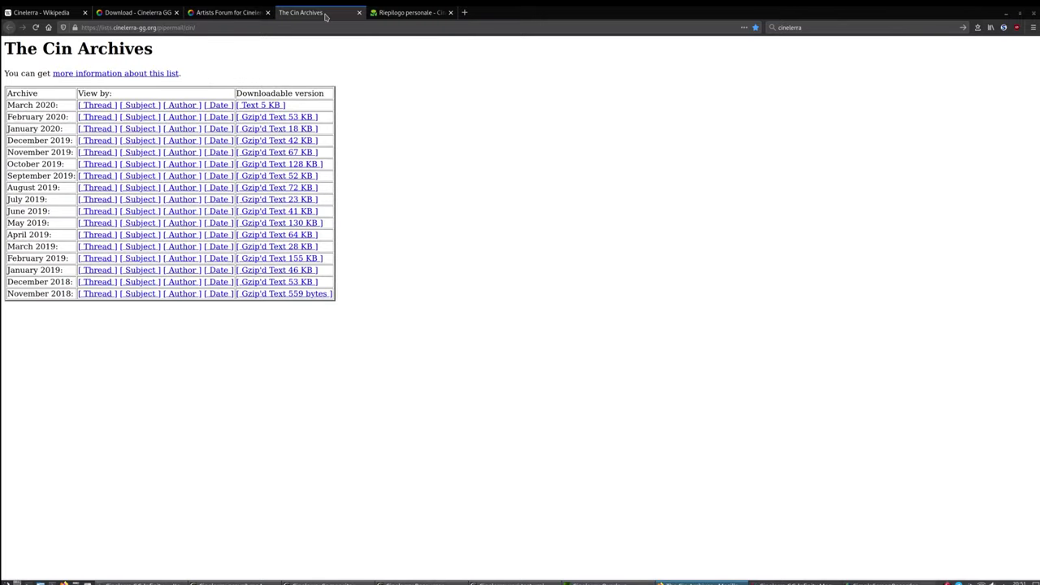
left_click(92, 117)
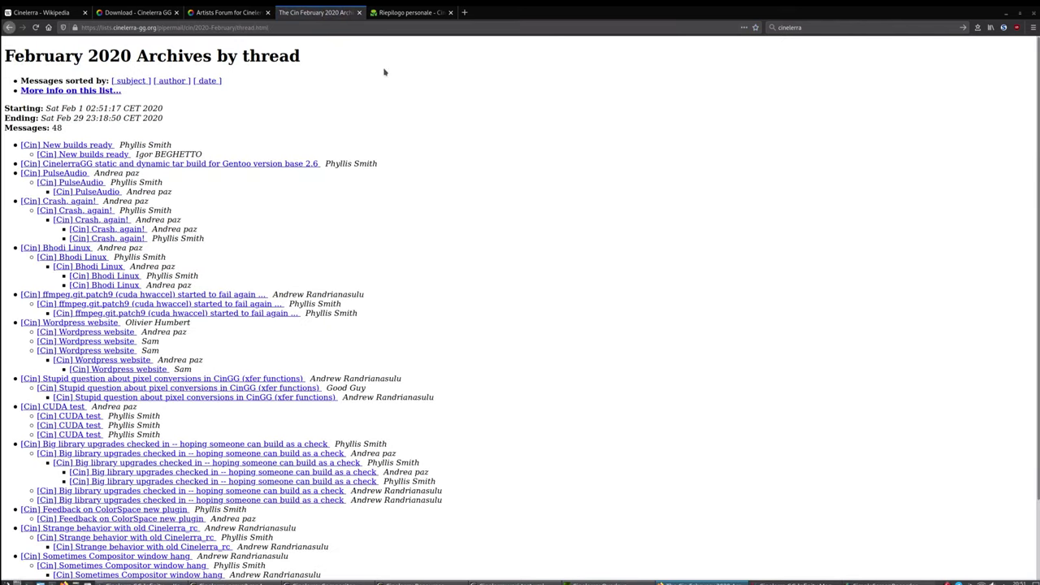
Examine the Cinelerra-GG MantisBT overview, including the unassigned, resolved and recently modified issues.
left_click(404, 14)
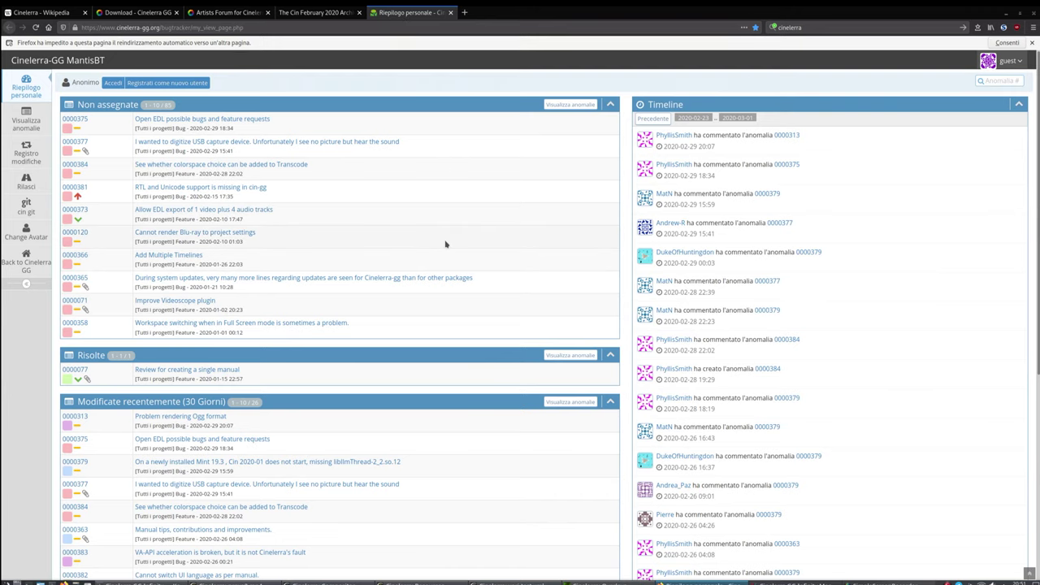
scroll(445, 244, "down", 4)
scroll(445, 243, "up", 4)
scroll(416, 244, "down", 3)
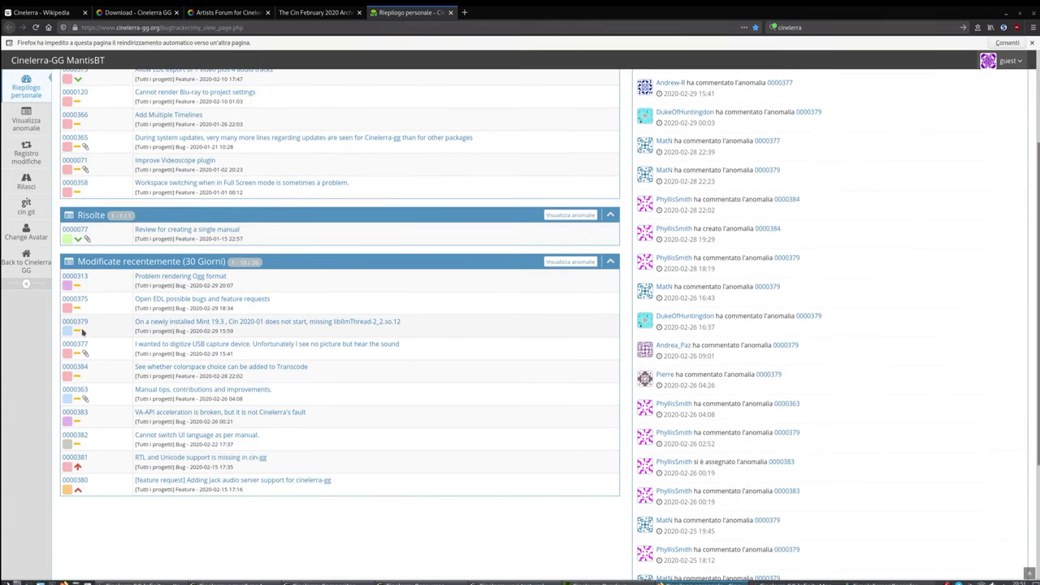
Read the Wikipedia article on Cinelerra, from the table of variants through to the Cinelerra-GG Infinity section.
key("ctrl+Tab")
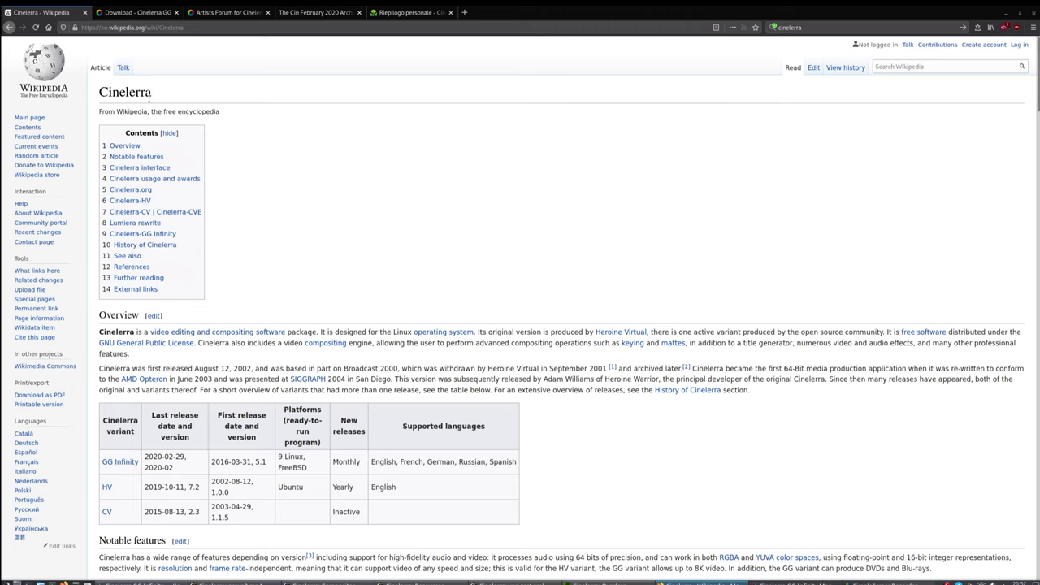
scroll(519, 215, "down", 3)
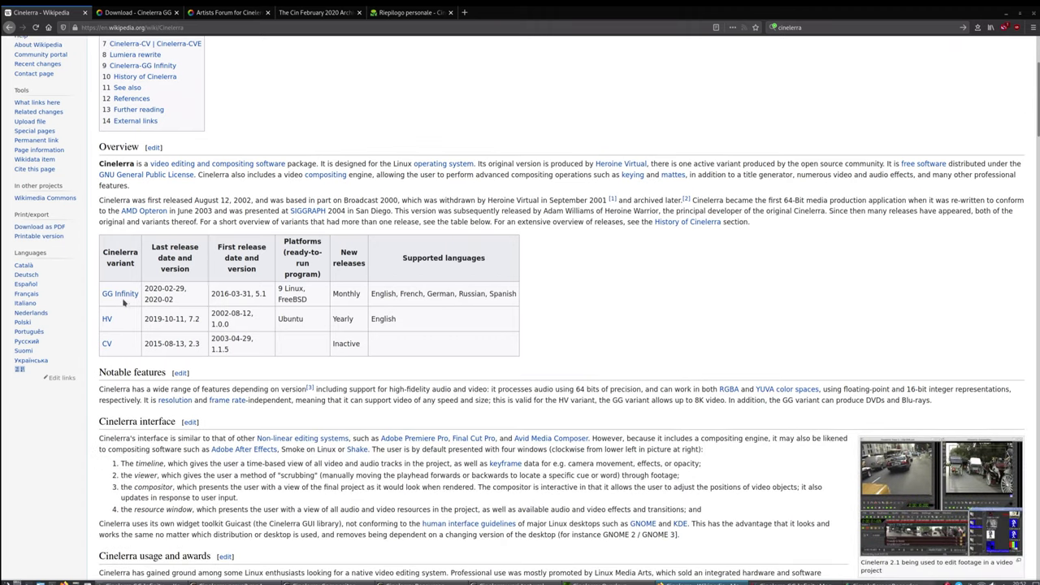
scroll(480, 365, "down", 8)
scroll(558, 377, "down", 10)
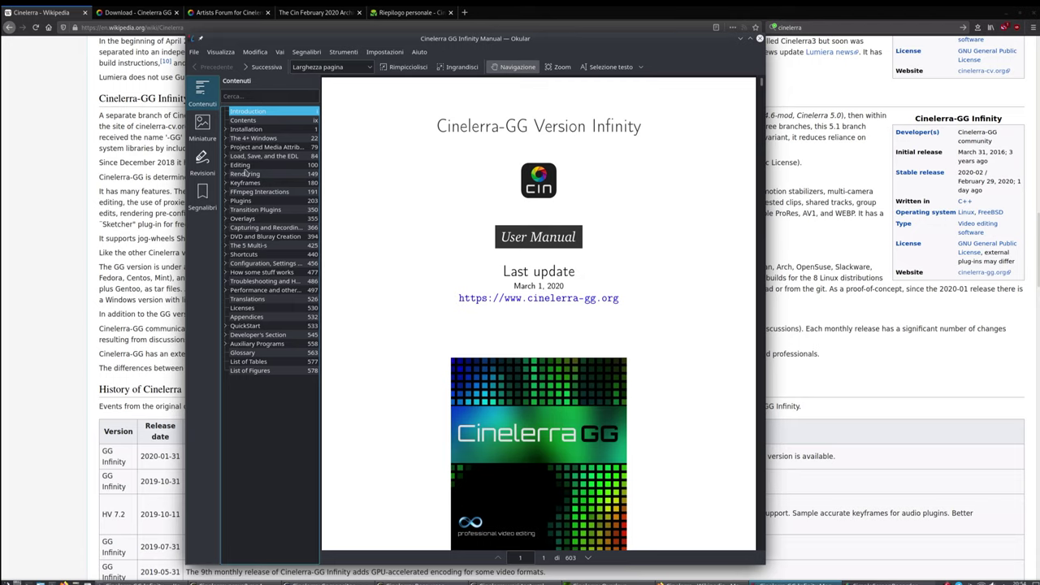
Examine the Okular copy of the Cinelerra GG Infinity manual, covering The 4+ Windows chapter and the Plugins chapter up to Editing Effects.
left_click(252, 138)
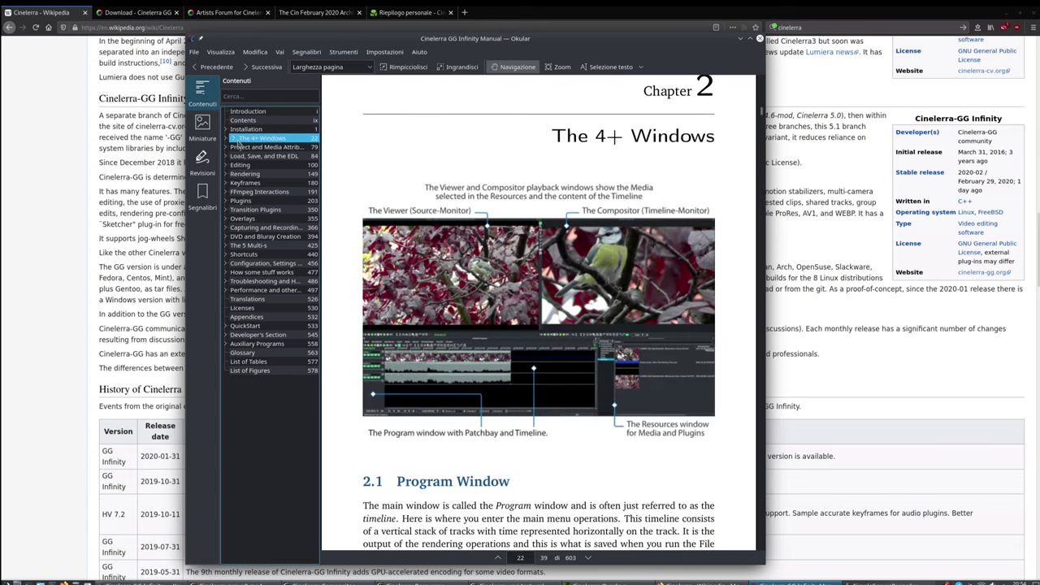
scroll(455, 331, "down", 5)
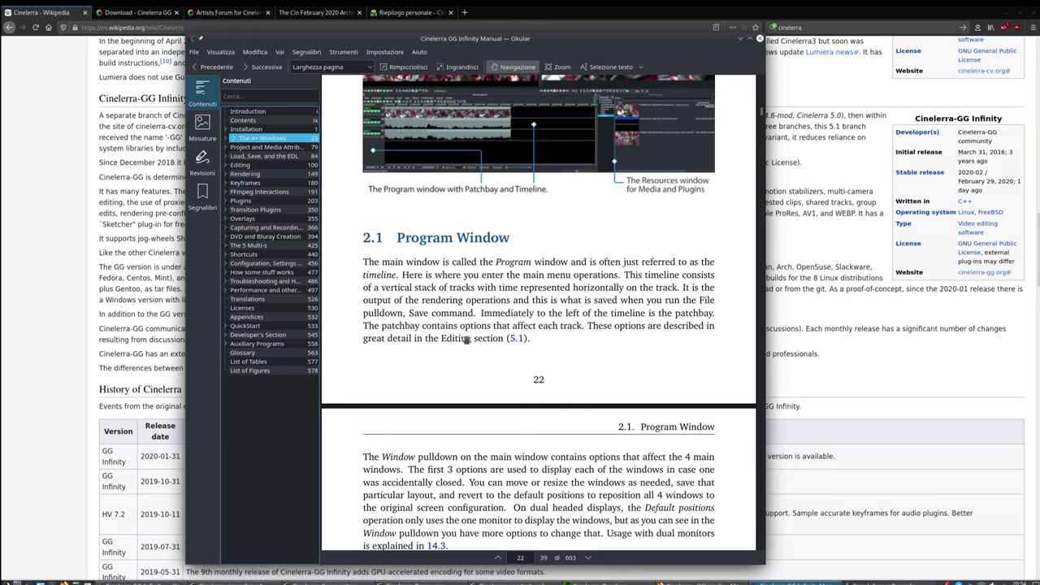
left_click(244, 201)
scroll(576, 351, "down", 4)
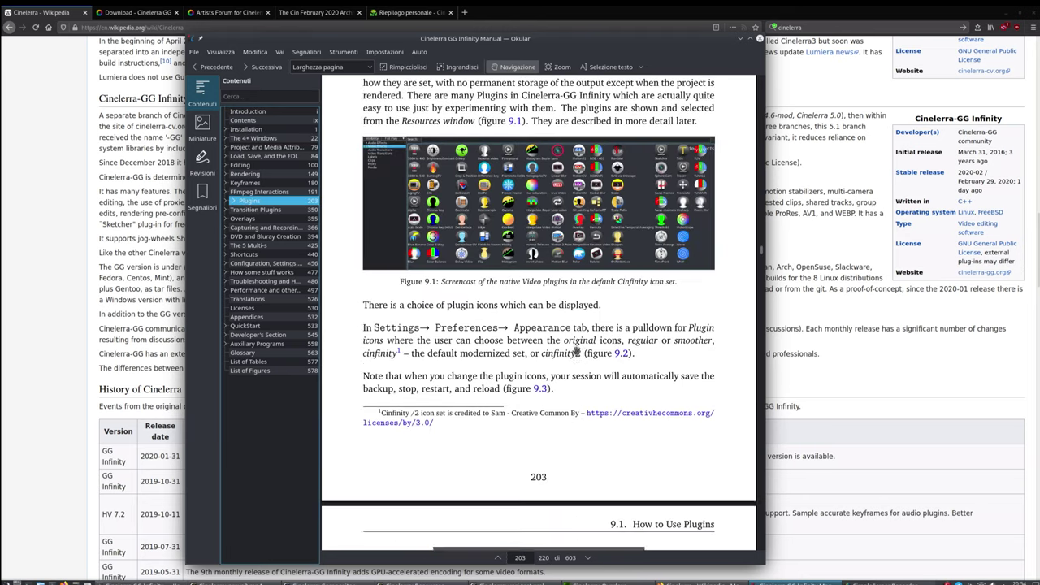
scroll(575, 350, "up", 8)
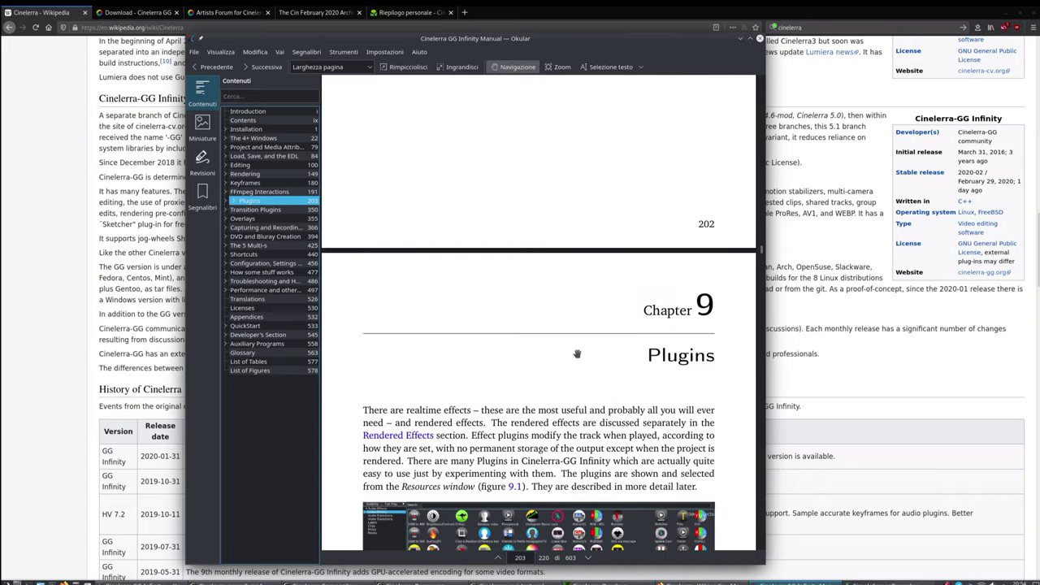
scroll(576, 353, "down", 6)
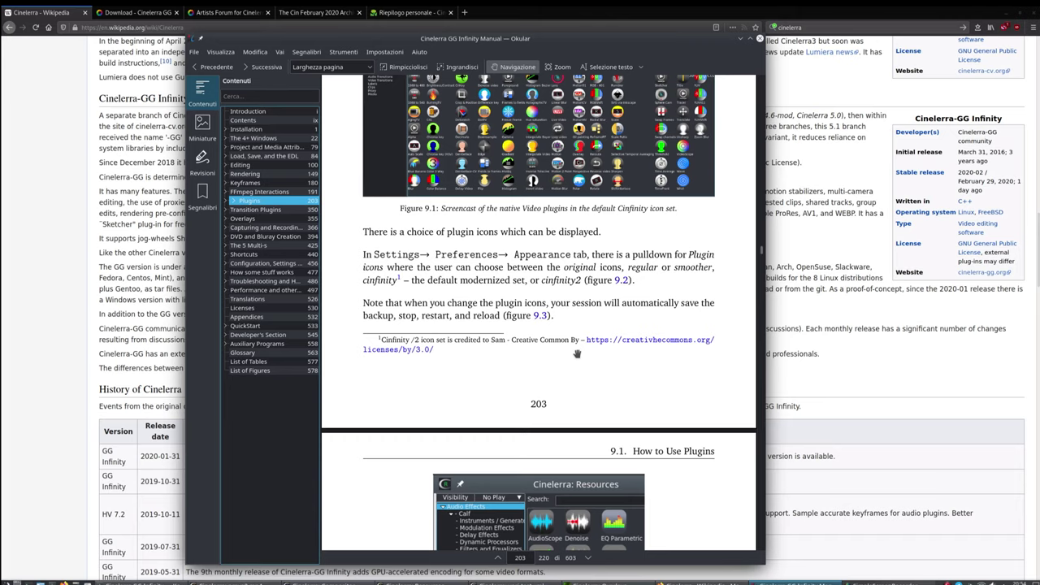
scroll(577, 353, "down", 6)
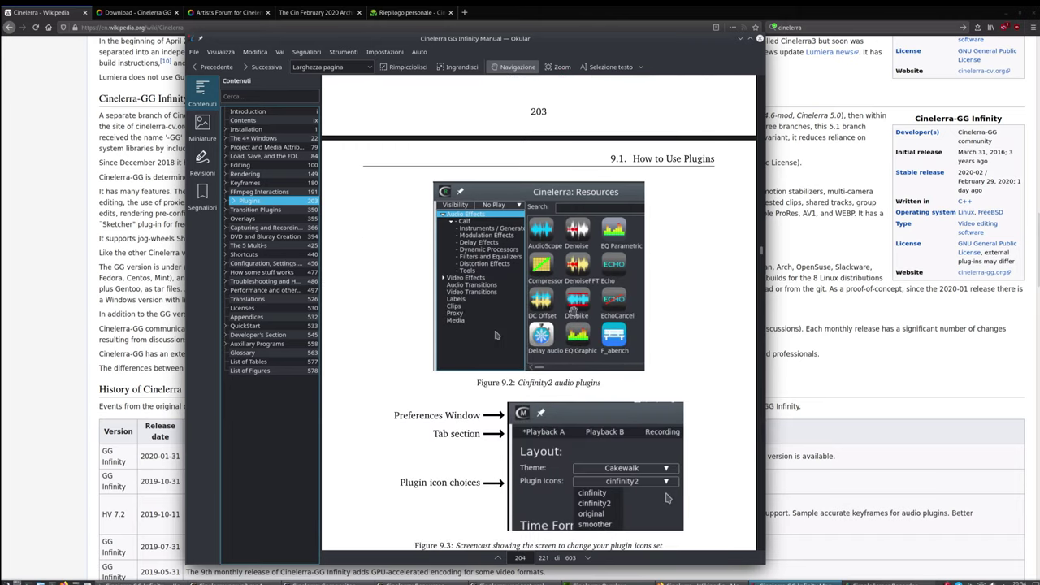
scroll(637, 126, "down", 2)
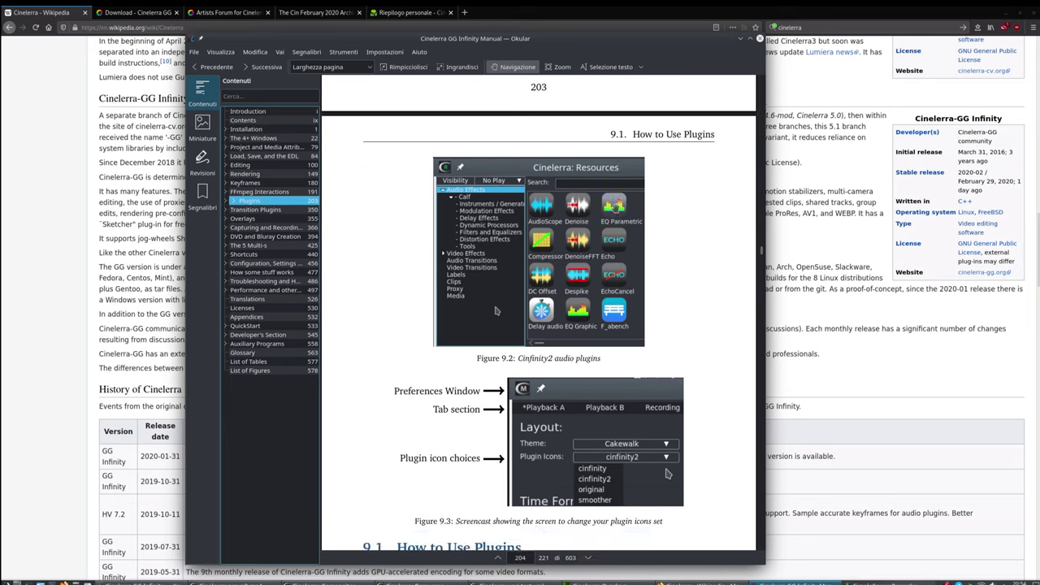
scroll(496, 310, "down", 18)
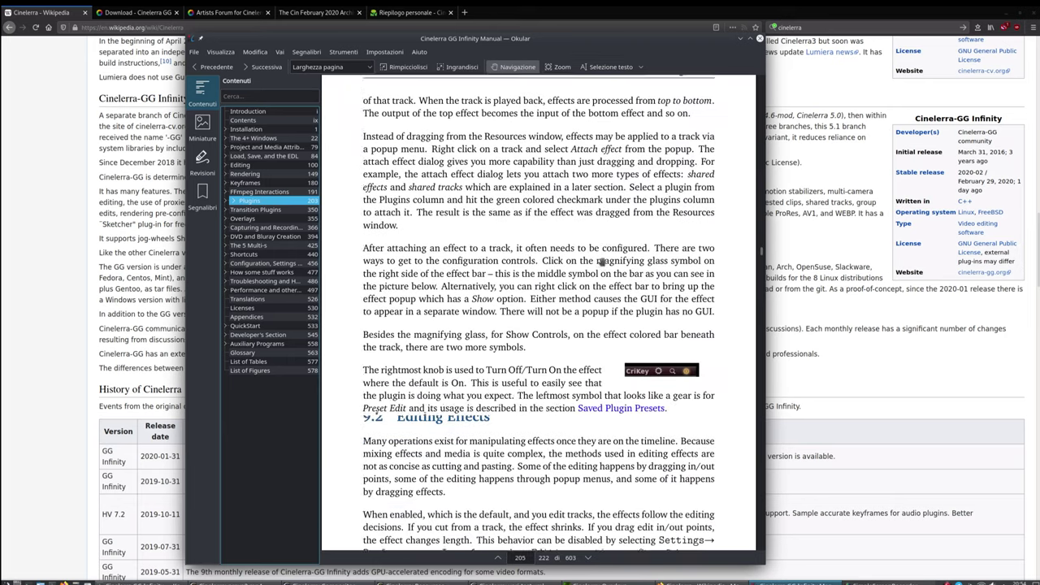
scroll(601, 261, "down", 5)
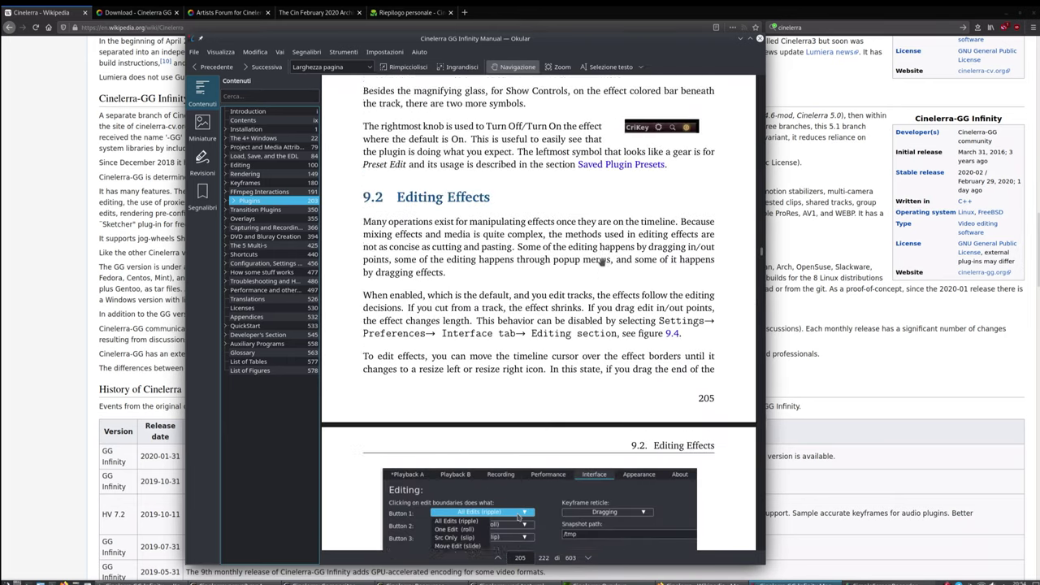
Browse backwards from the Plugins chapter into FFmpeg Interactions, up to the FFmpeg Image2 Streams figures.
scroll(601, 260, "up", 19)
scroll(601, 260, "up", 14)
scroll(601, 261, "up", 9)
scroll(602, 258, "up", 15)
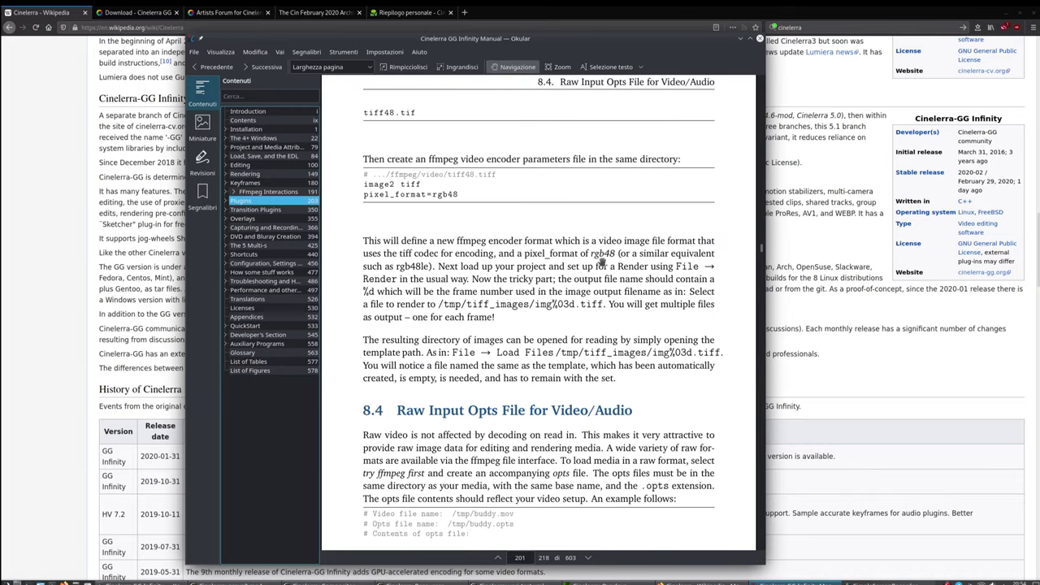
scroll(601, 258, "up", 15)
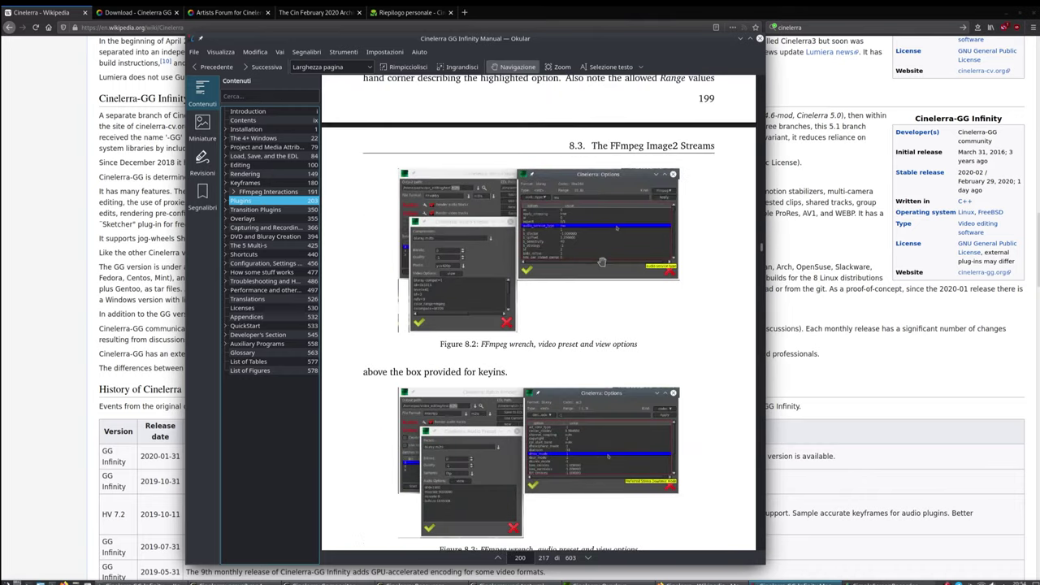
Return to Firefox and review the distribution packages and single-user builds on the Cinelerra GG downloads page.
scroll(601, 261, "up", 8)
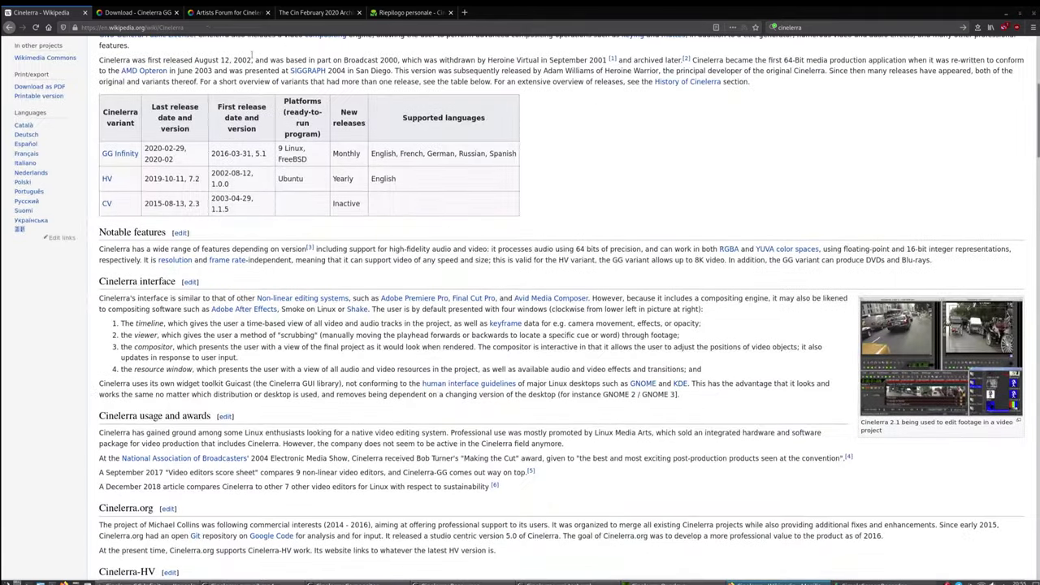
left_click(134, 12)
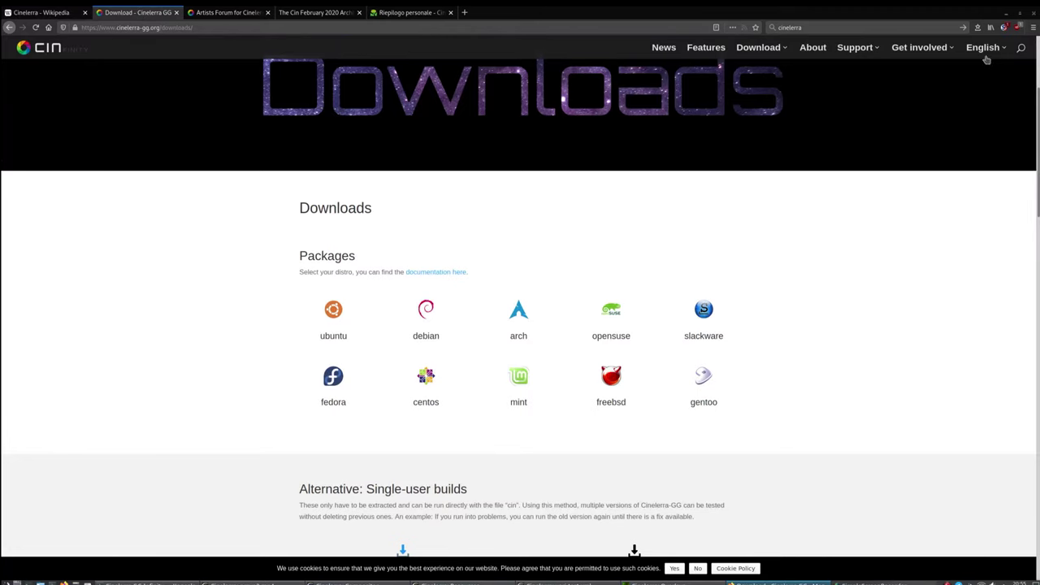
mouse_move(984, 52)
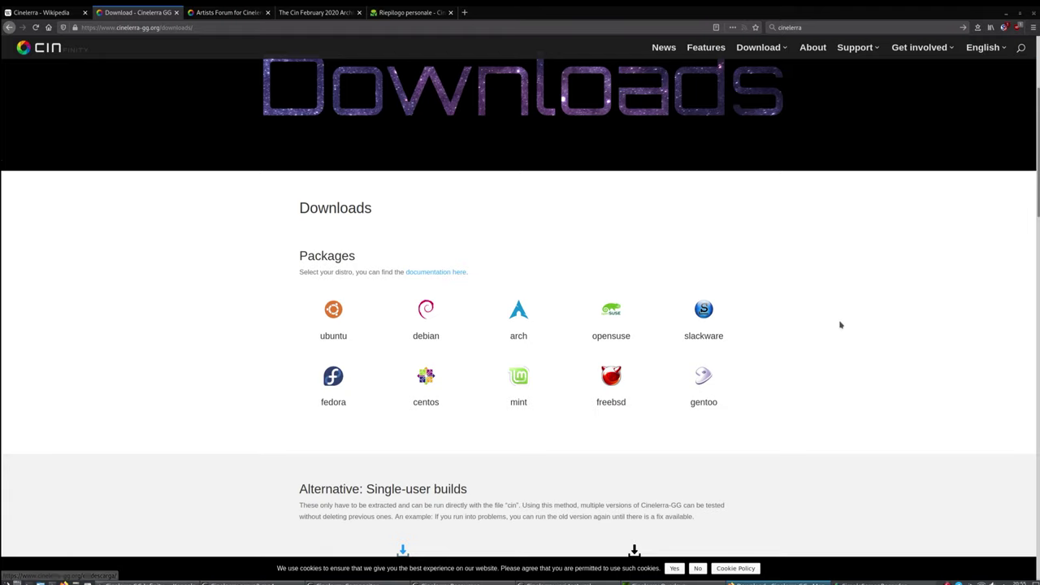
scroll(841, 325, "down", 10)
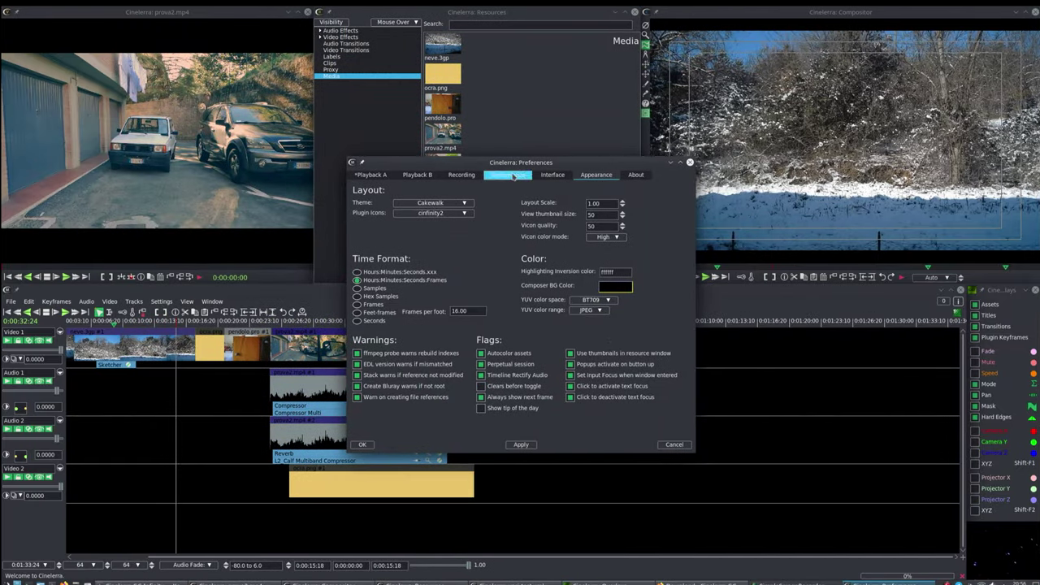
Switch to Cinelerra and inspect the available hardware device choices in the Performance preferences.
left_click(508, 174)
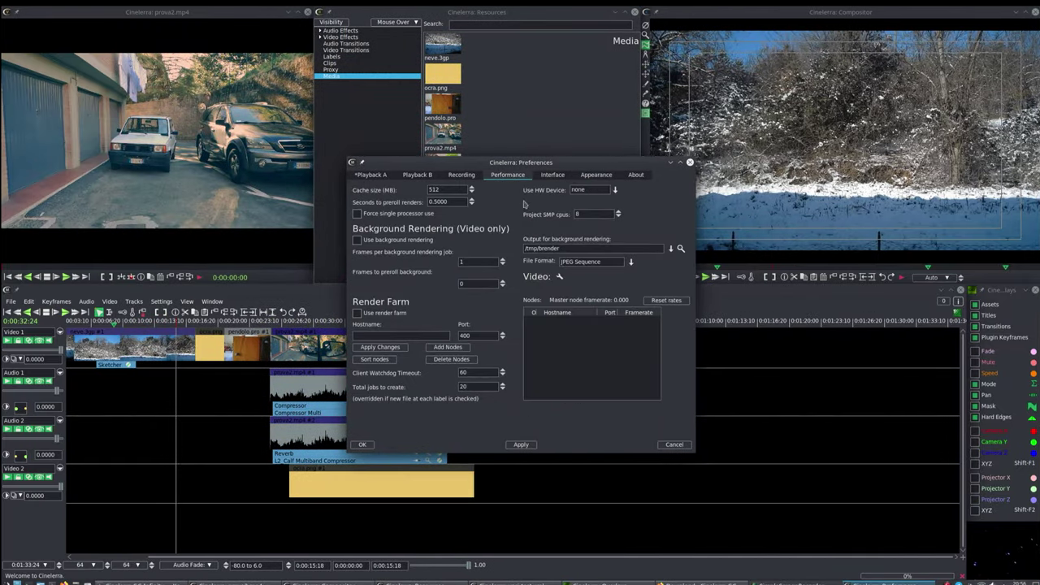
left_click(615, 189)
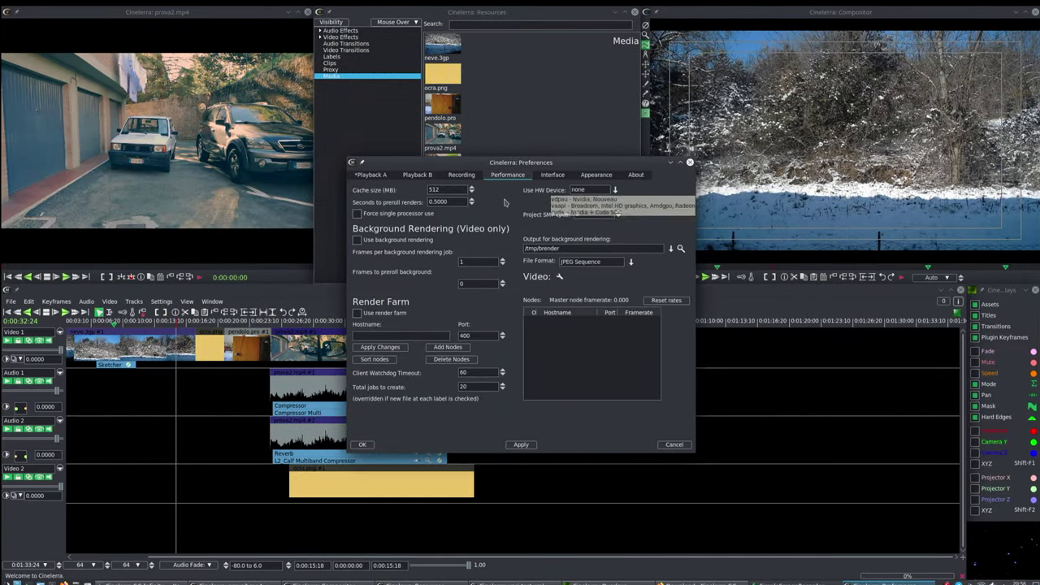
left_click(505, 201)
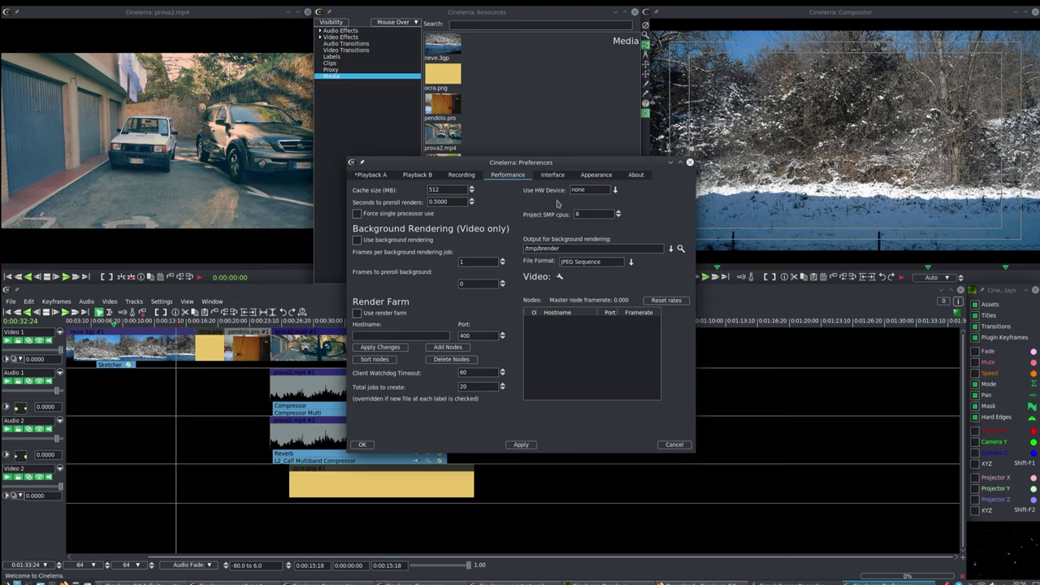
left_click(615, 190)
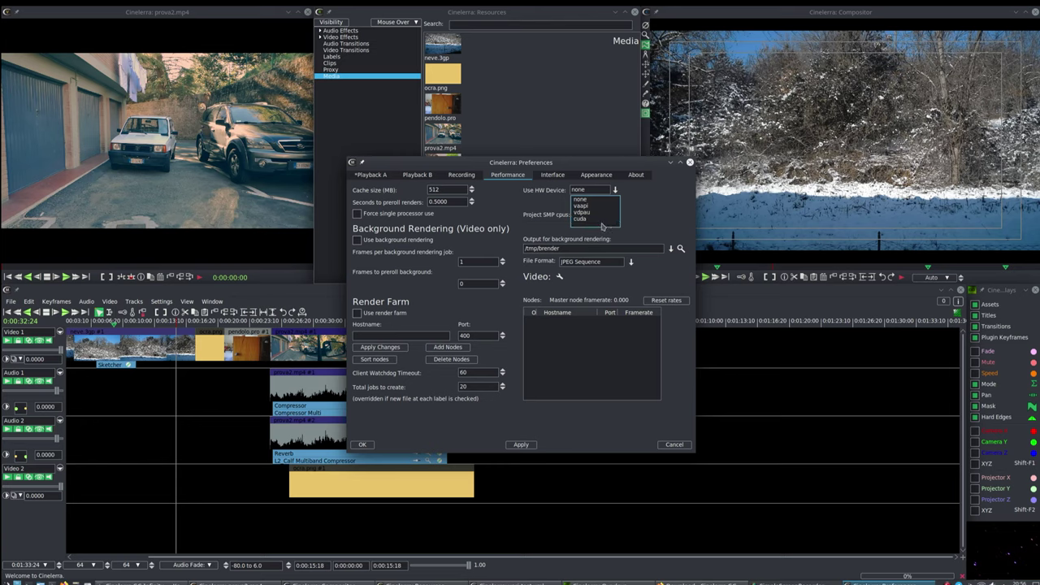
left_click(634, 213)
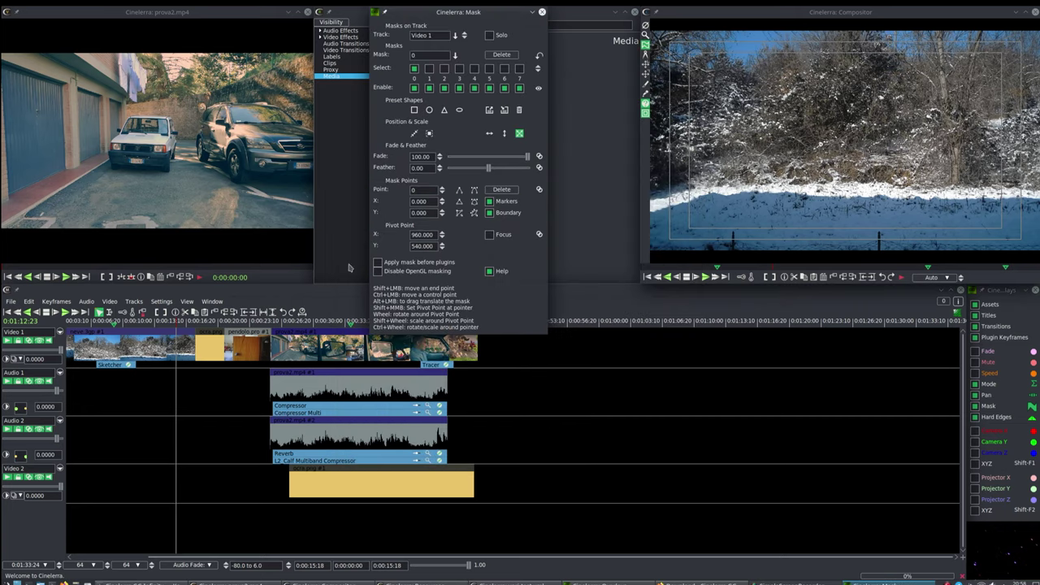
Move the playhead to 0:00:33:28 and add a preset triangle as mask 0 on Video 1, in the frame's upper right area.
left_click(351, 323)
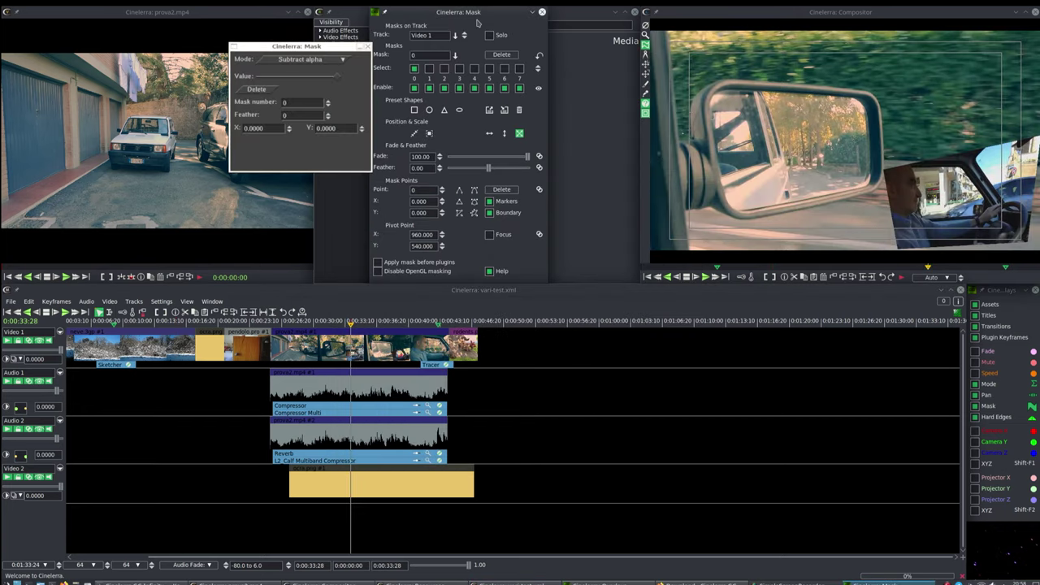
left_click(479, 13)
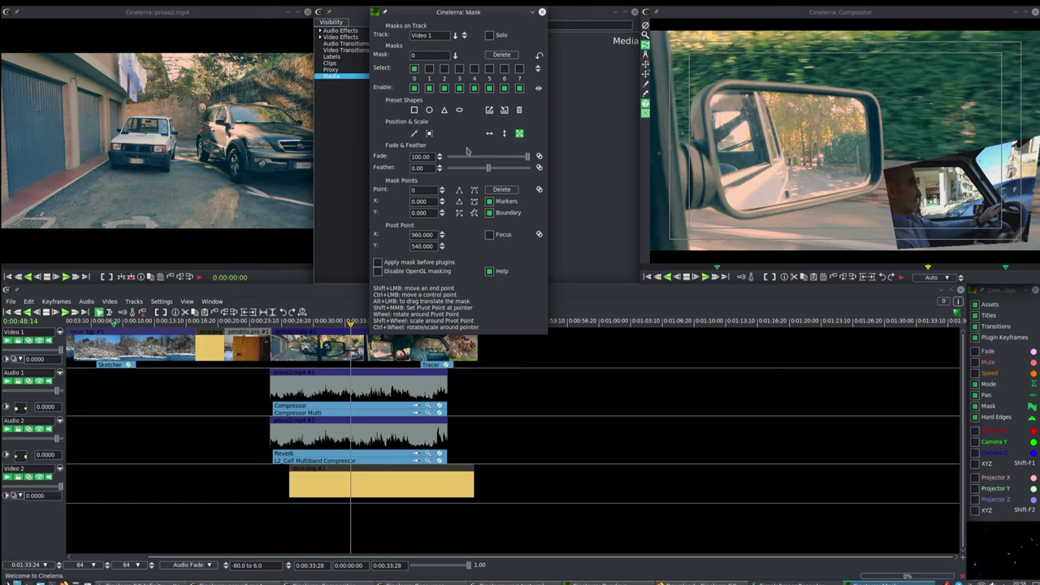
left_click(444, 109)
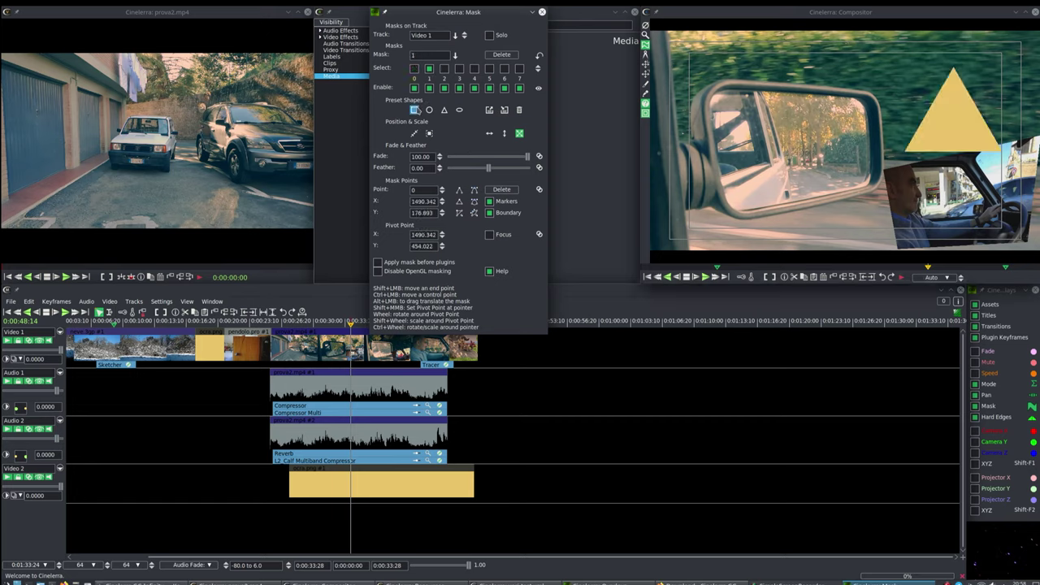
Add a preset square as mask 1 at the frame's lower left, pivot about X 358, Y 688, and select mask 2.
left_click(414, 109)
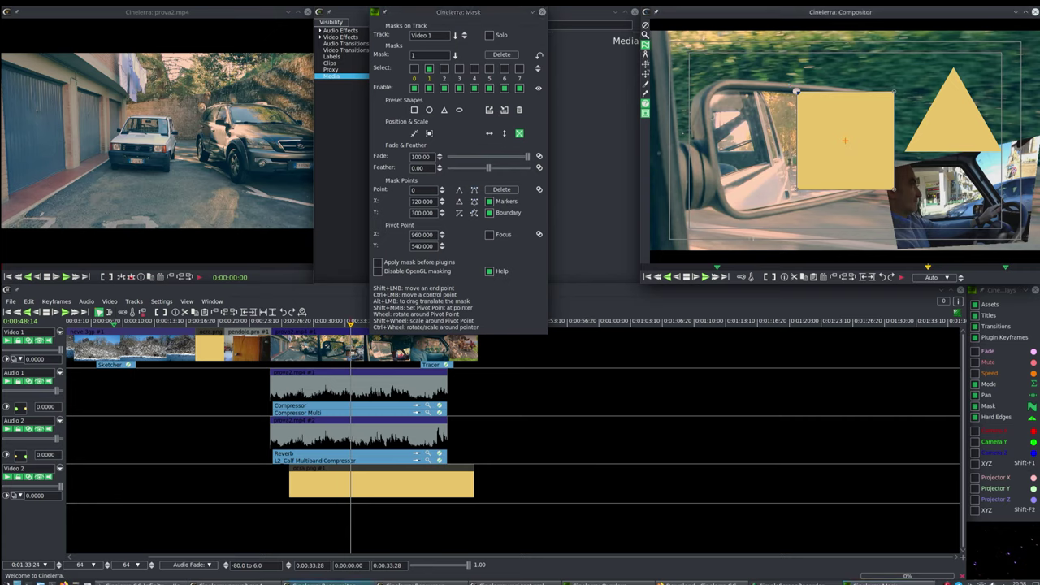
left_click_drag(796, 91, 672, 120)
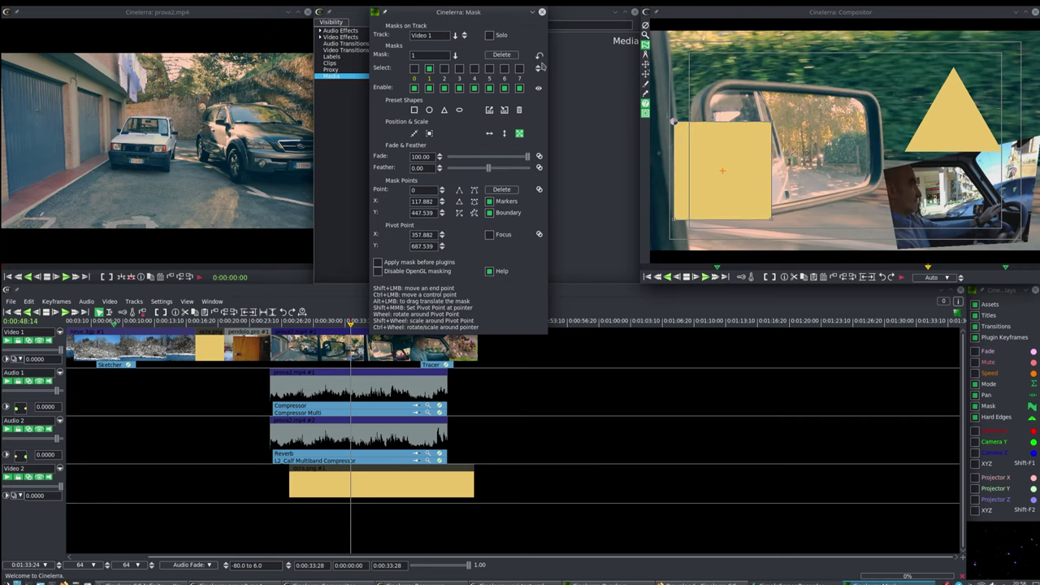
left_click(445, 69)
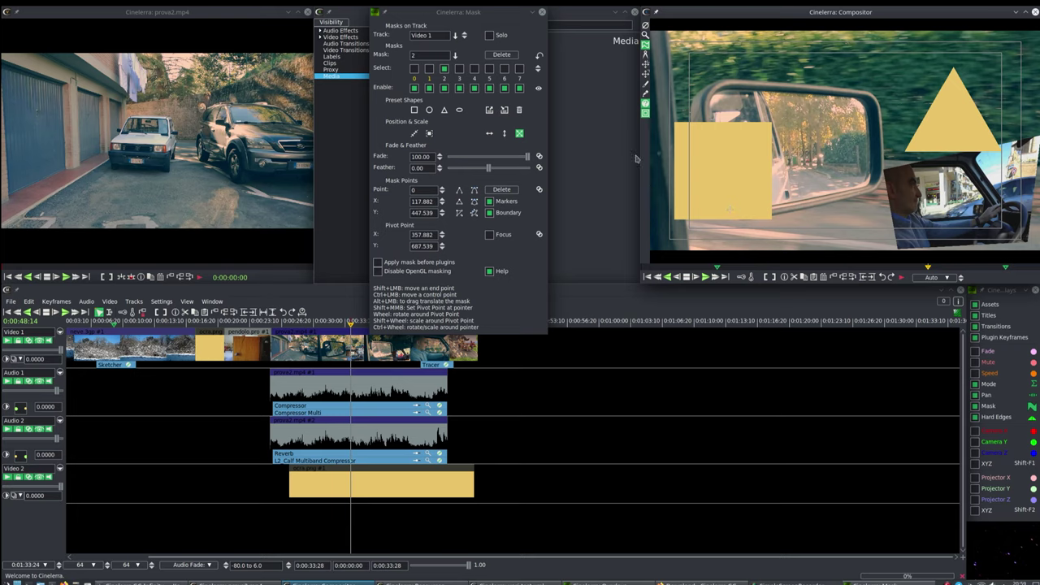
Add a preset circle as mask 2 on Video 1, try smooth and linear on its first point, and make its whole curve linear.
left_click(429, 110)
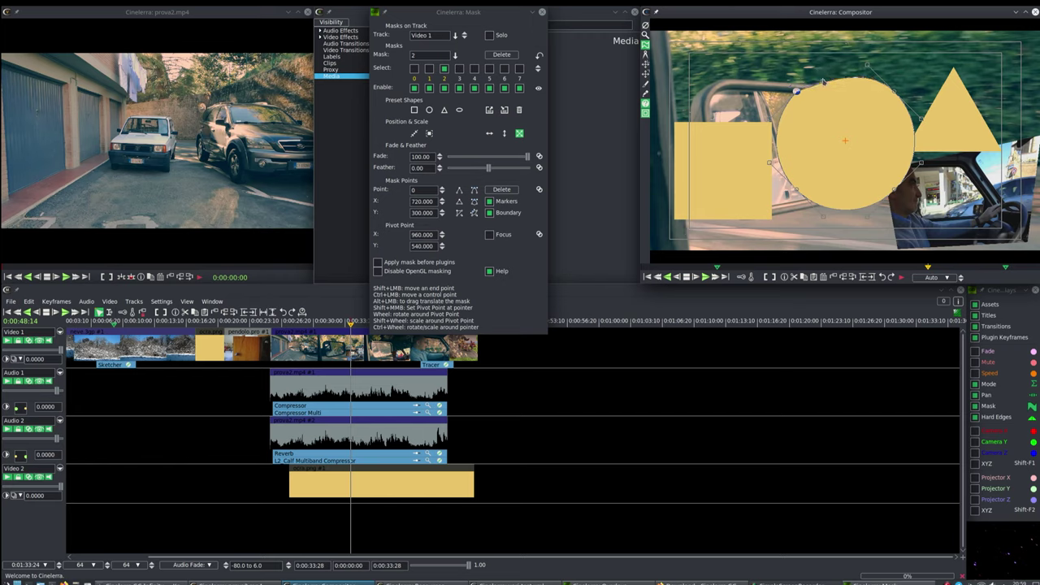
left_click_drag(807, 63, 808, 75)
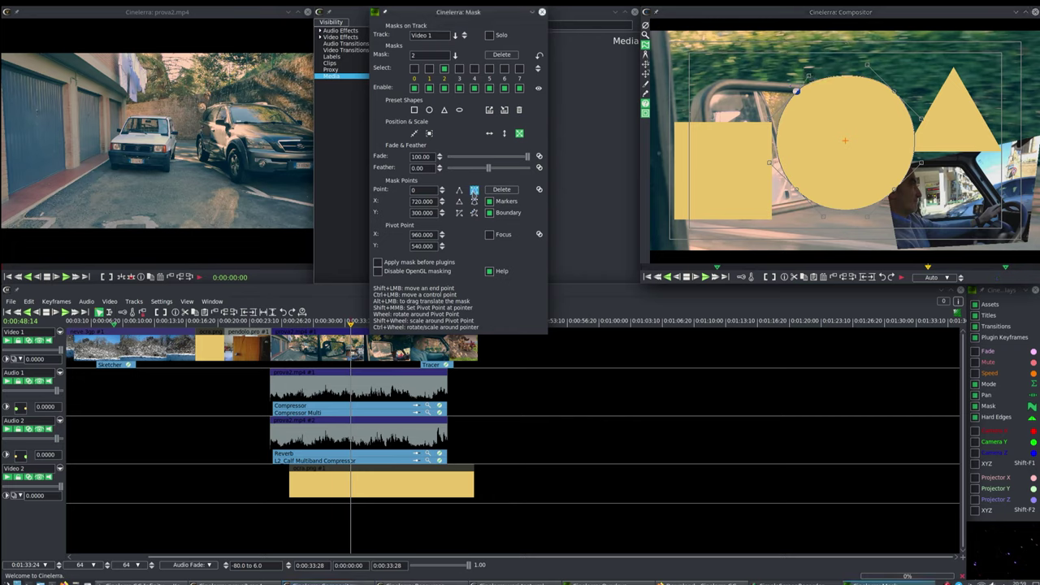
left_click(474, 191)
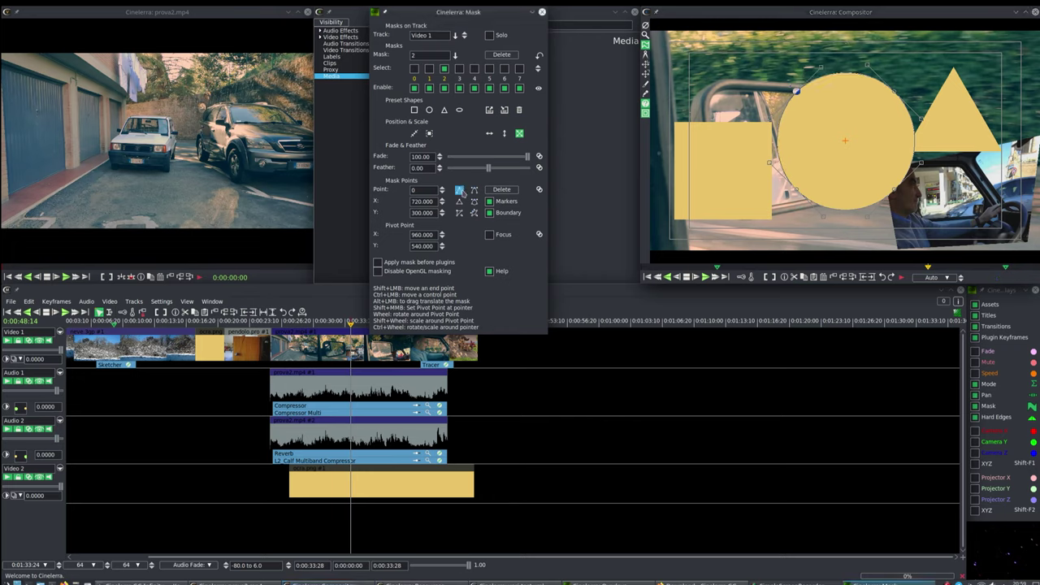
left_click(461, 191)
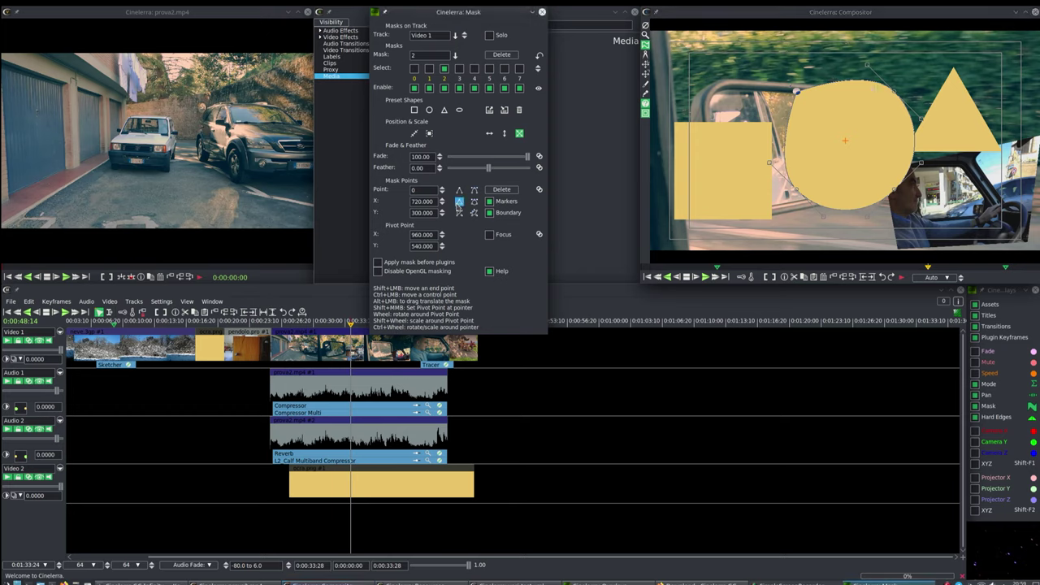
left_click(458, 203)
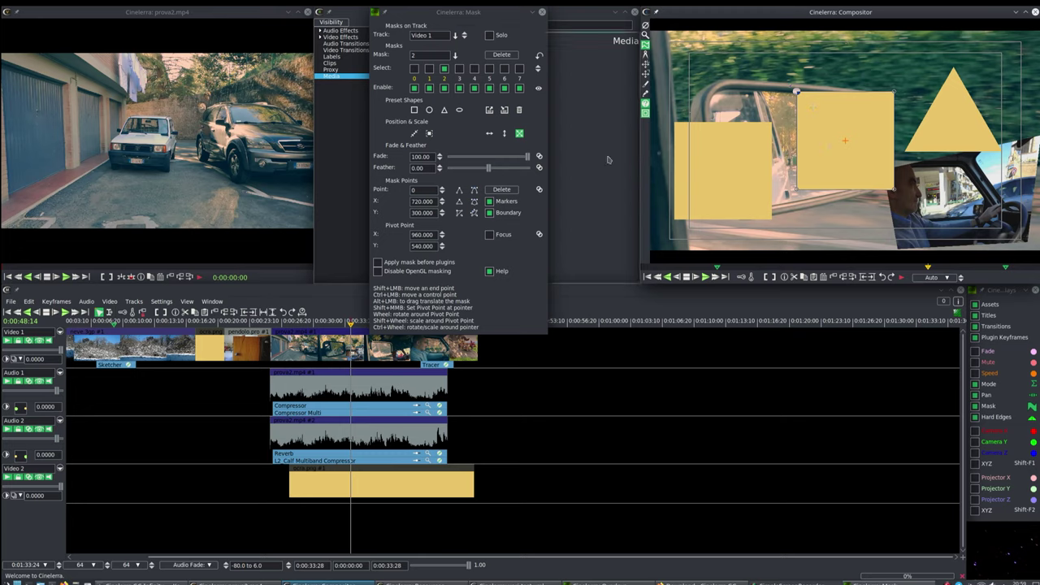
Gang the mask points, try smooth and linear on mask 2's curve and on all masks, and smooth mask 2's first point.
left_click(540, 190)
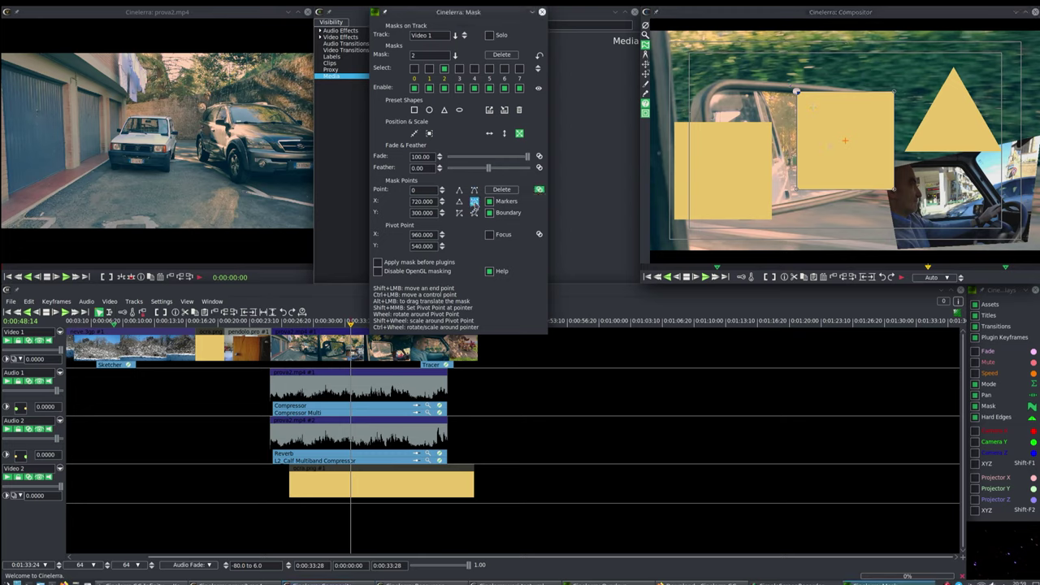
left_click(474, 202)
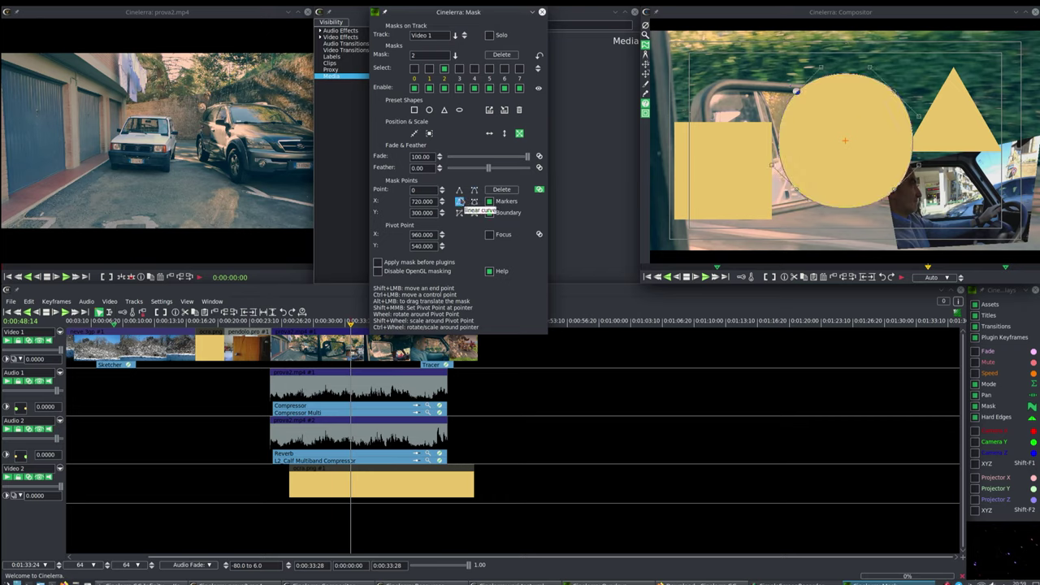
left_click(460, 202)
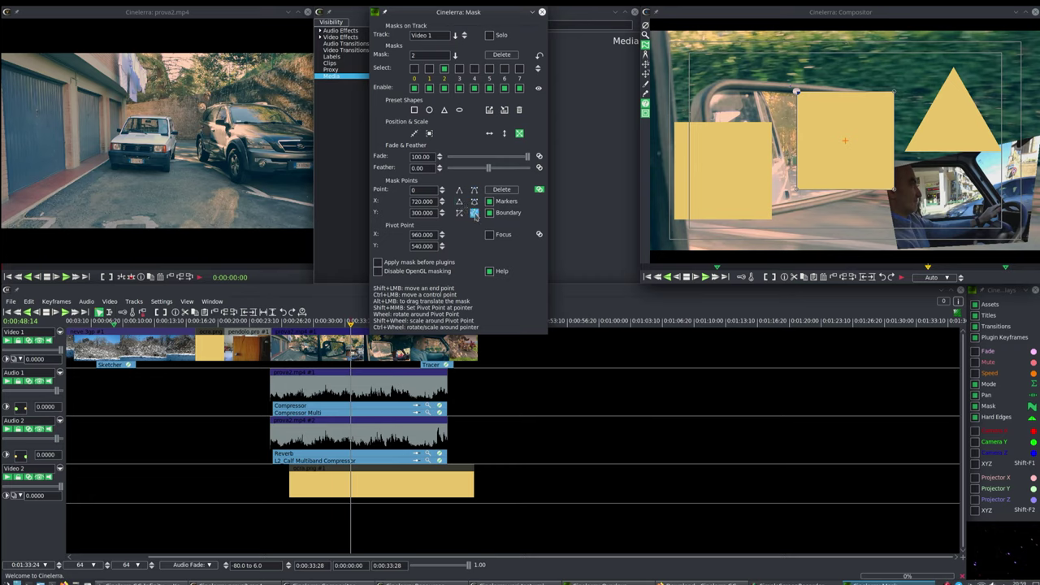
left_click(475, 212)
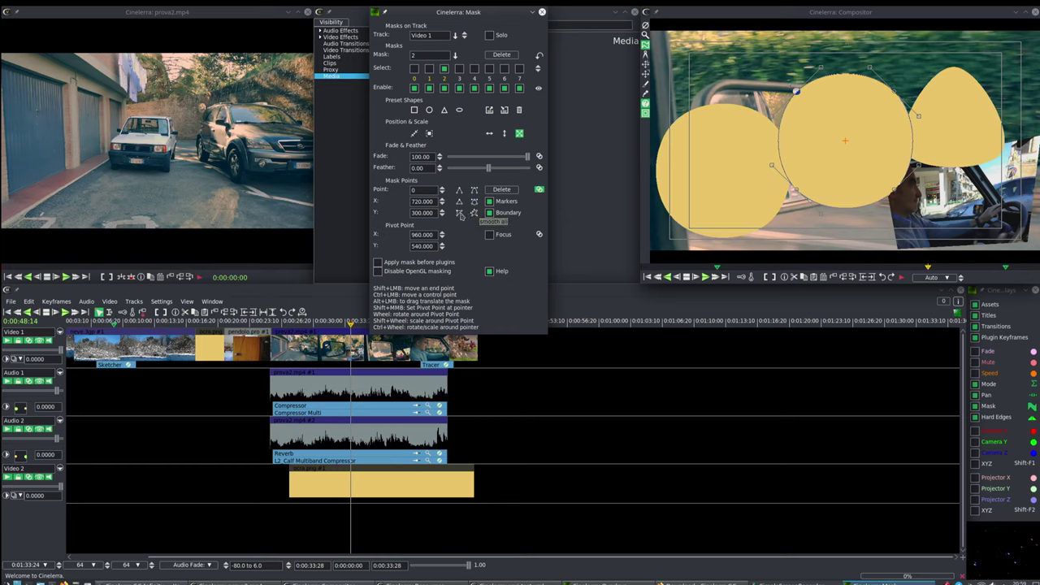
left_click(459, 214)
left_click(474, 201)
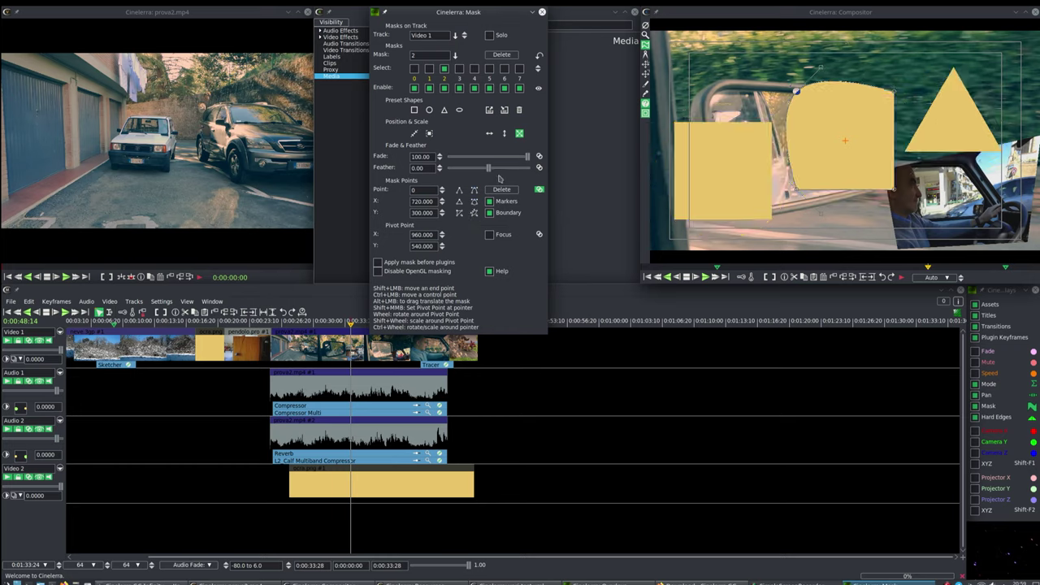
Set mask 2's feather to -93.61, gang the feathers and ungang the points, return it to 0.00, and lower mask 2's fade.
left_click_drag(490, 173, 455, 153)
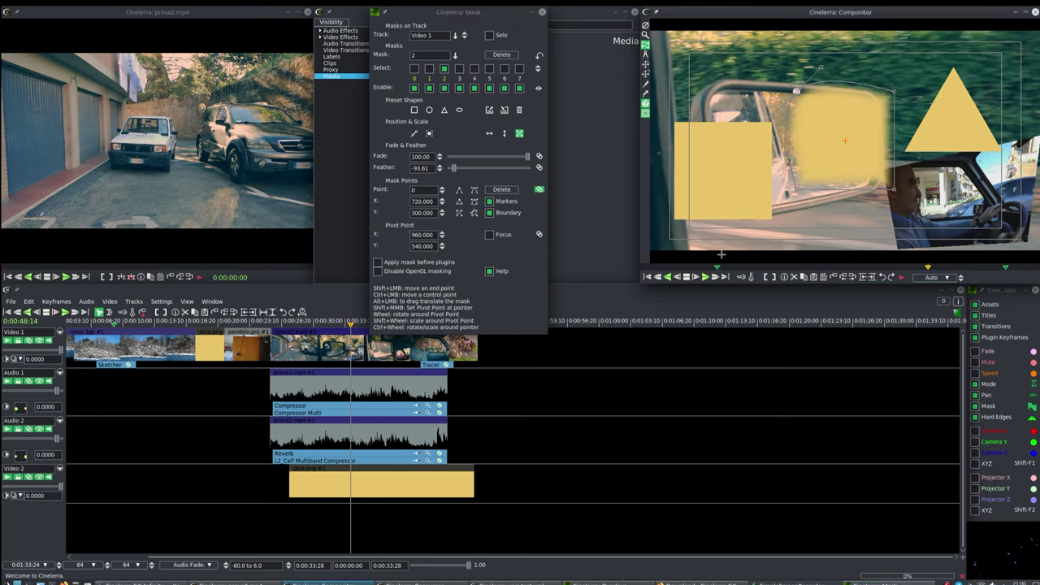
left_click(539, 167)
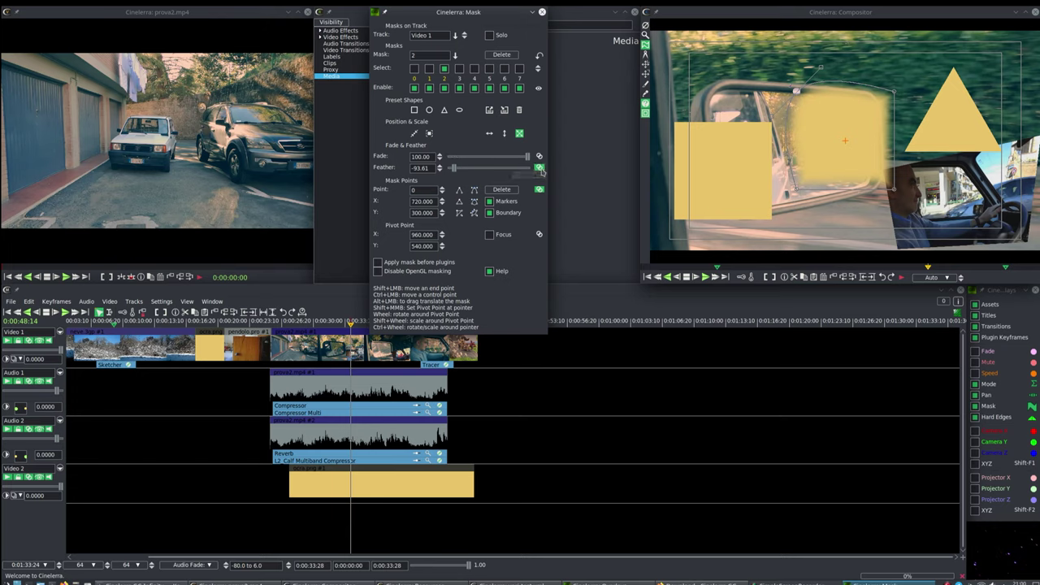
left_click(539, 188)
left_click_drag(454, 167, 479, 175)
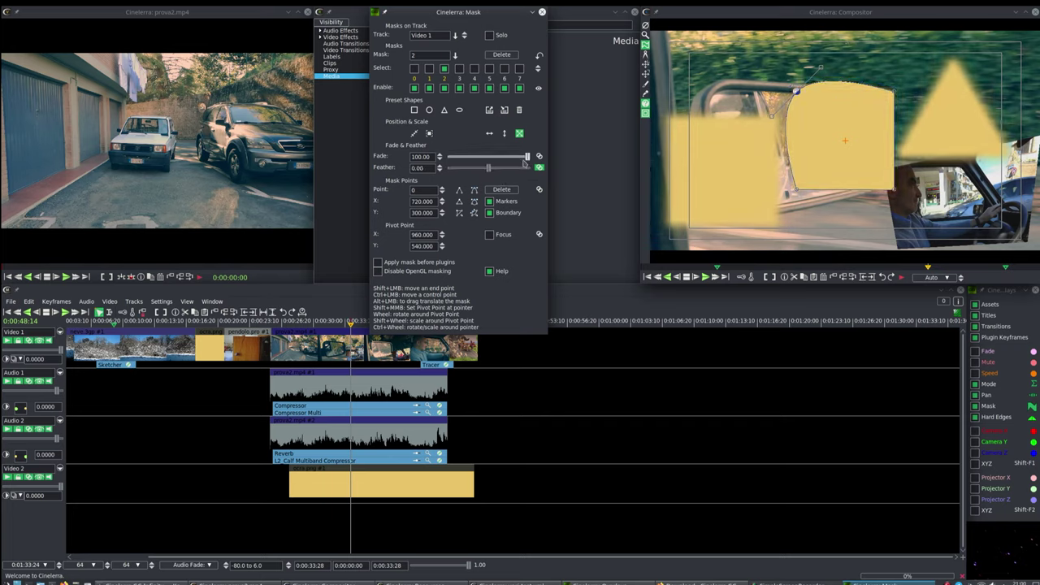
mouse_move(525, 157)
left_mouse_down()
mouse_move(486, 150)
mouse_move(524, 159)
mouse_move(514, 158)
left_mouse_up()
Select the triangle mask 0 in the Compositor and rotate and scale it around its pivot point.
left_click(953, 66)
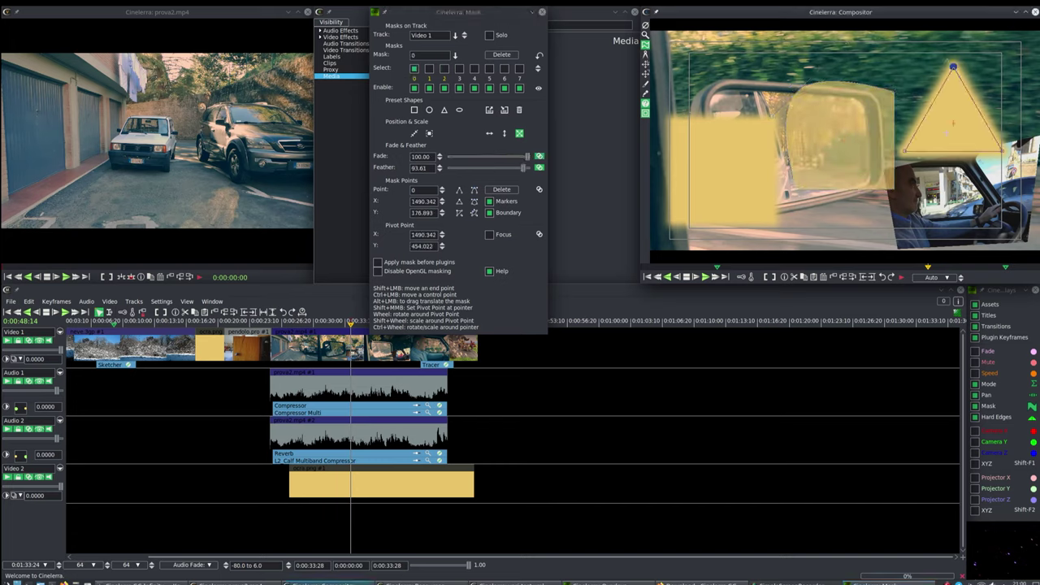
mouse_move(953, 67)
left_mouse_down()
mouse_move(965, 68)
mouse_move(910, 122)
mouse_move(960, 69)
mouse_move(948, 66)
left_mouse_up()
scroll(948, 67, "up", 3)
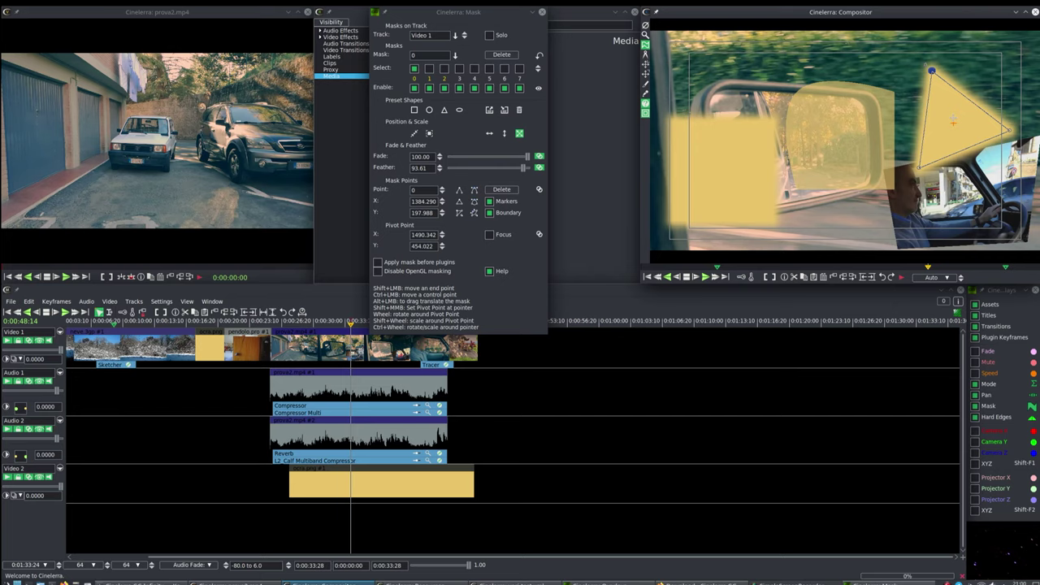
scroll(953, 121, "down", 2)
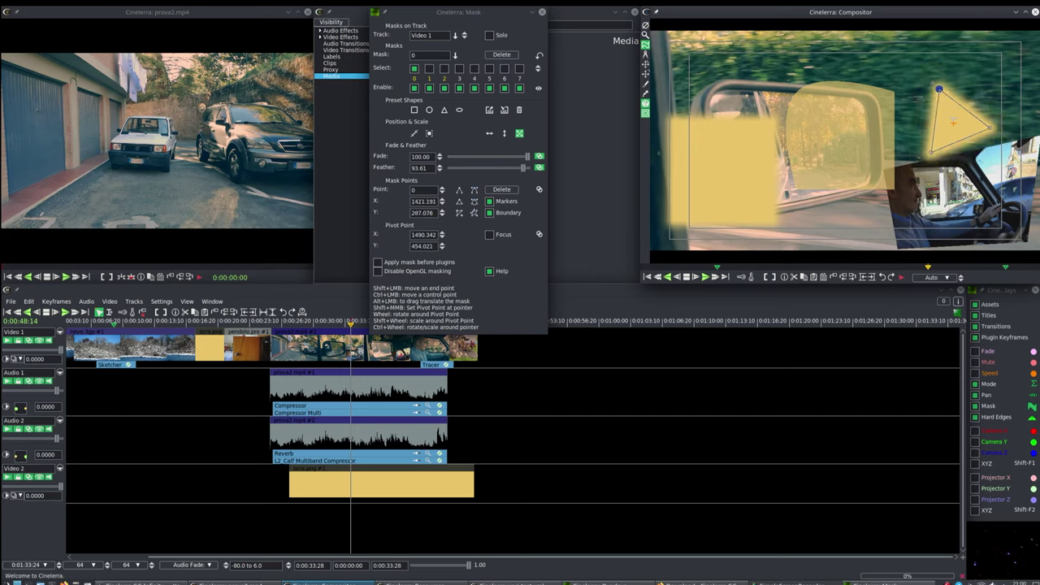
scroll(953, 120, "up", 4)
scroll(952, 120, "down", 4)
scroll(953, 122, "down", 2)
scroll(953, 122, "up", 2)
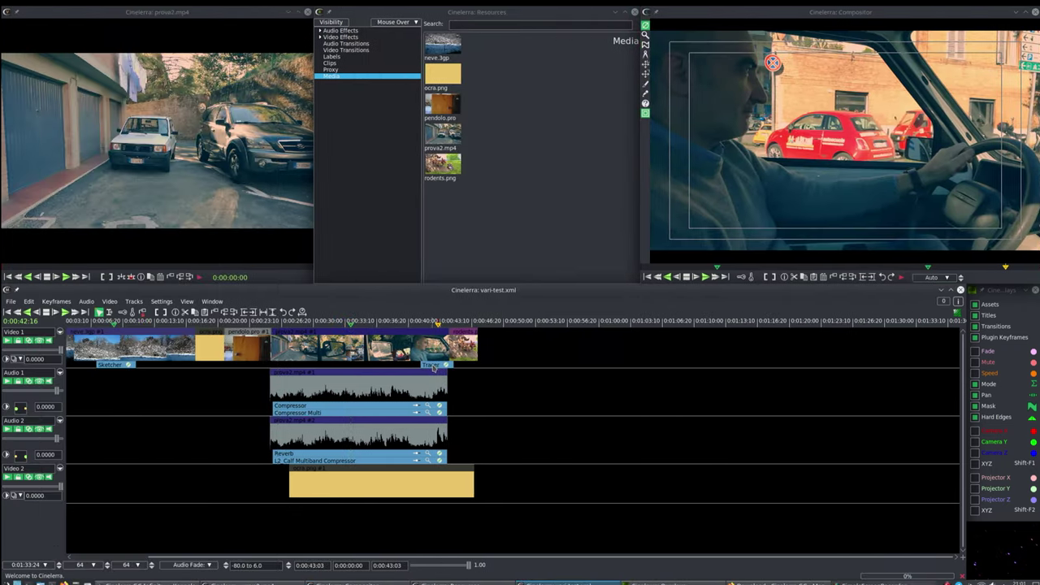
Show the settings of the Tracer effect on Video 1 and move their window over the Resources area.
right_click(432, 365)
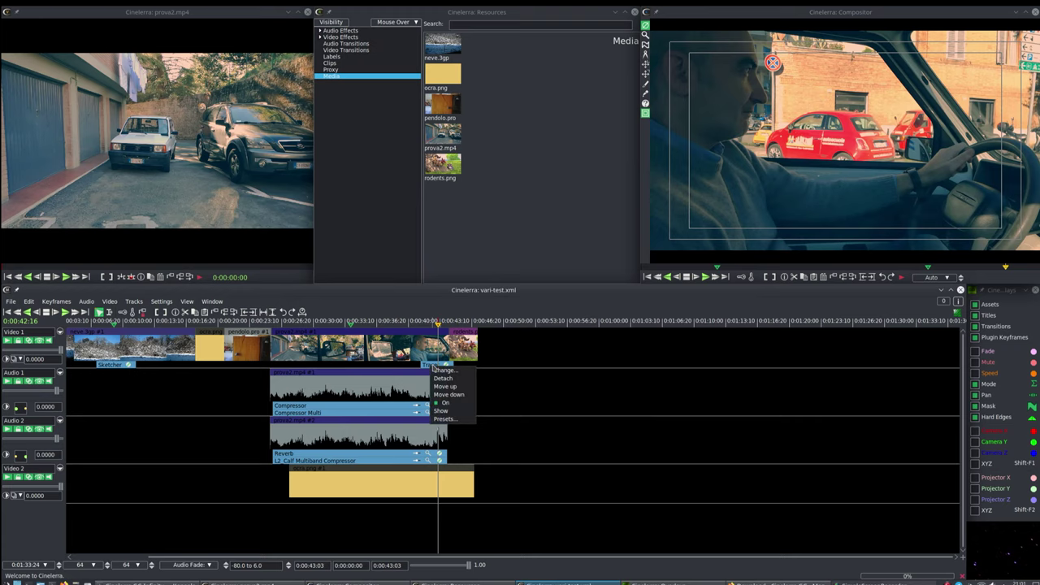
left_click(440, 410)
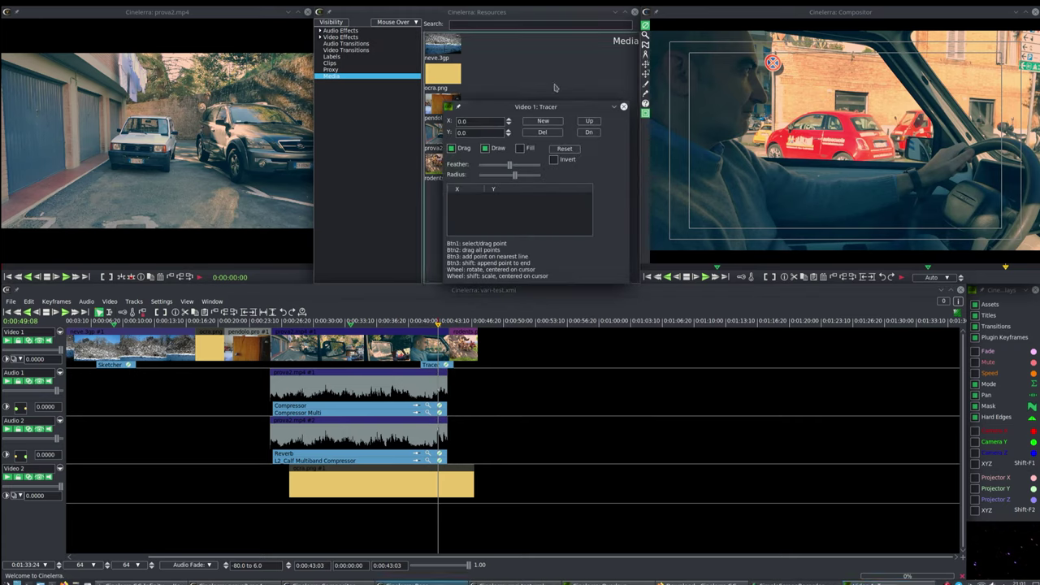
left_click_drag(523, 106, 504, 82)
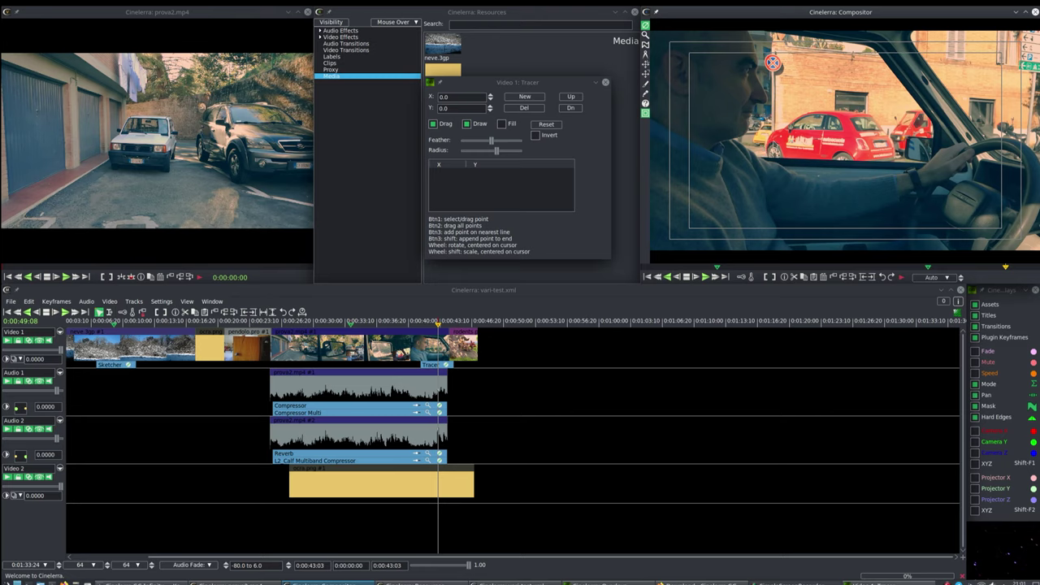
Add Tracer points around the red car in the Compositor, going over its roof and back along its lower edge.
right_click(768, 142)
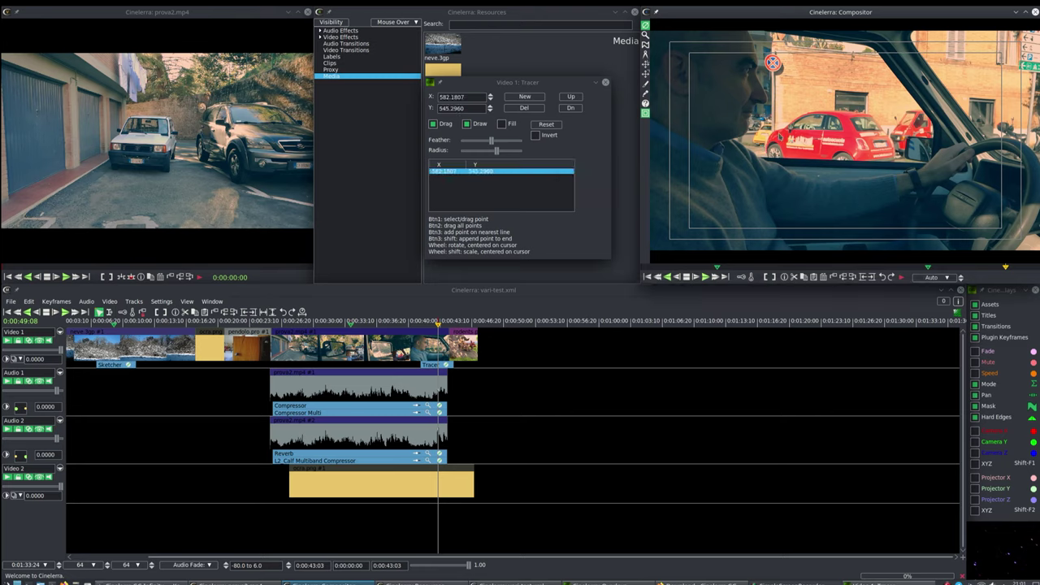
right_click(779, 129)
right_click(809, 113)
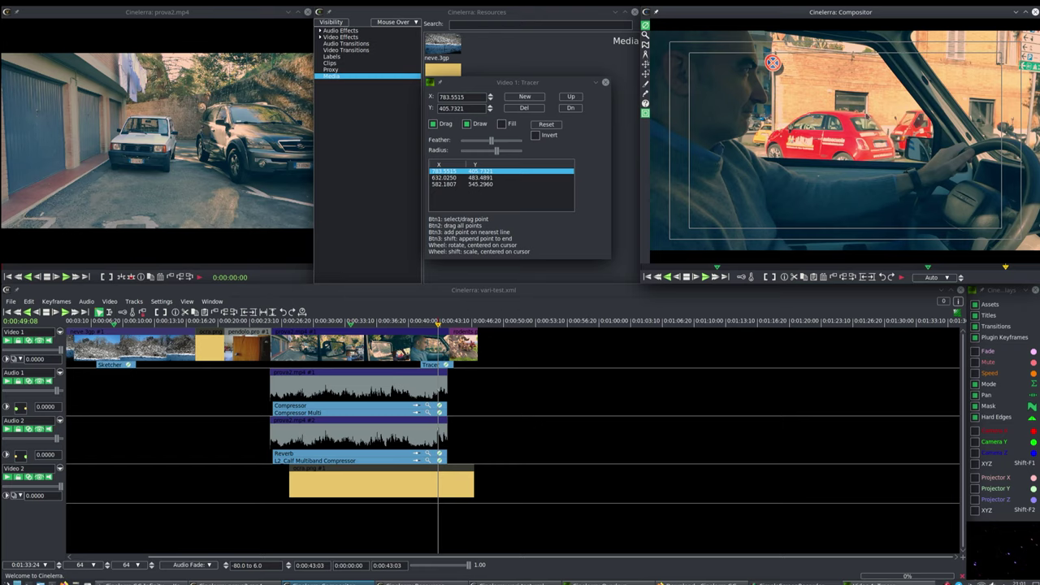
right_click(865, 113)
right_click(895, 150)
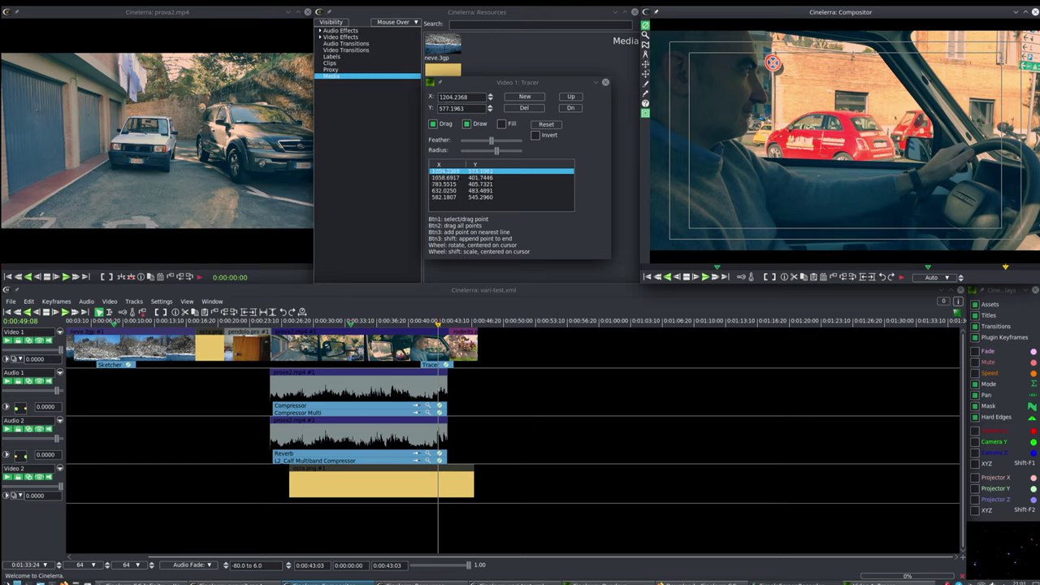
right_click(892, 160)
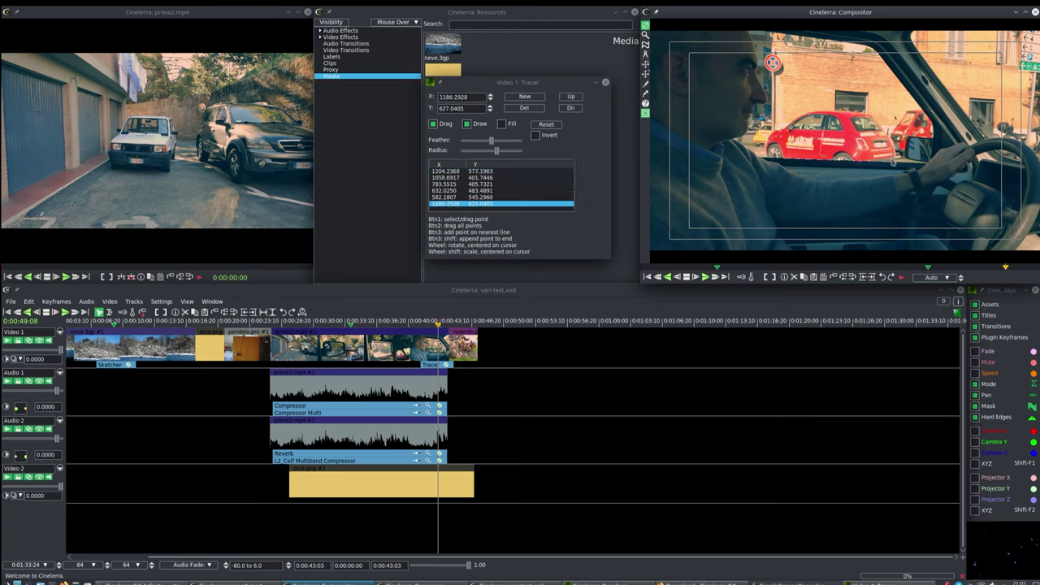
right_click(851, 160)
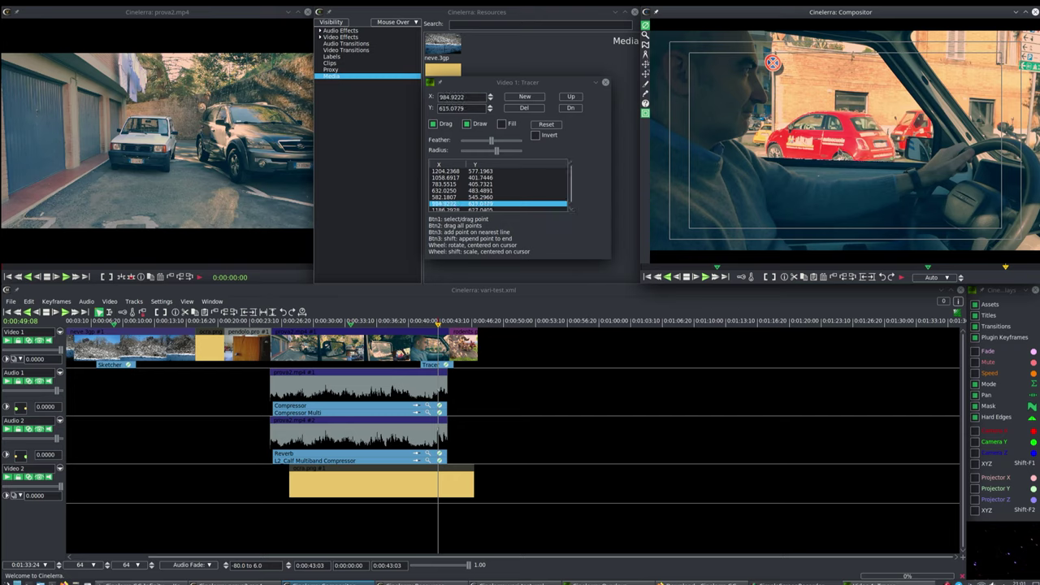
right_click(840, 155)
right_click(831, 163)
key("f")
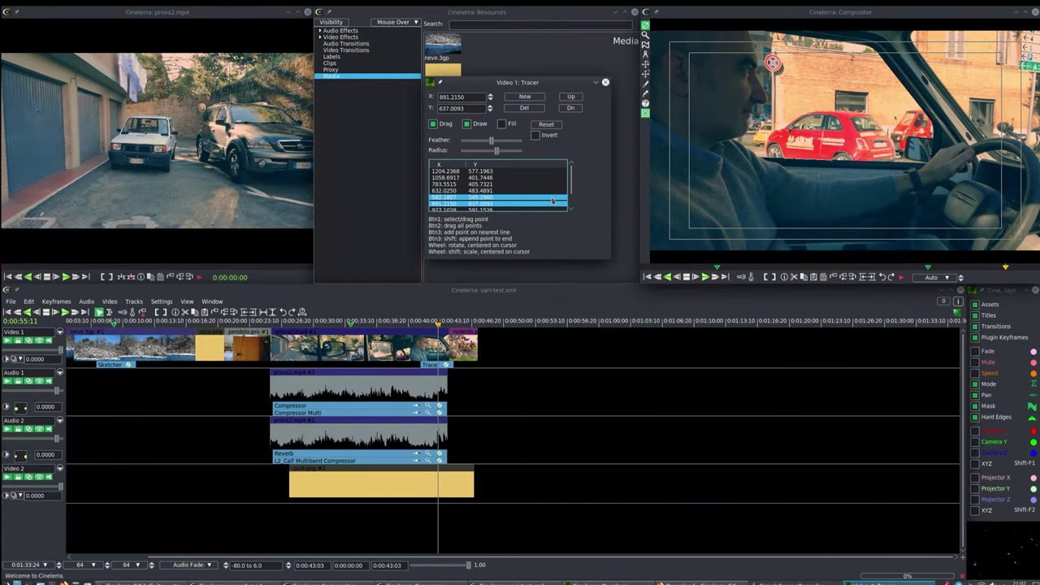
right_click(114, 370)
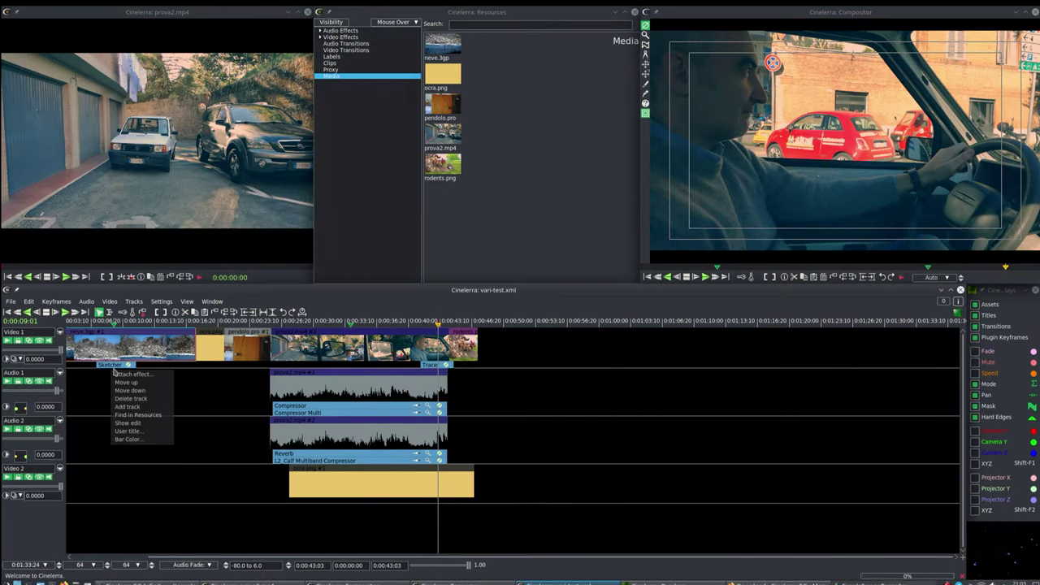
left_click(128, 422)
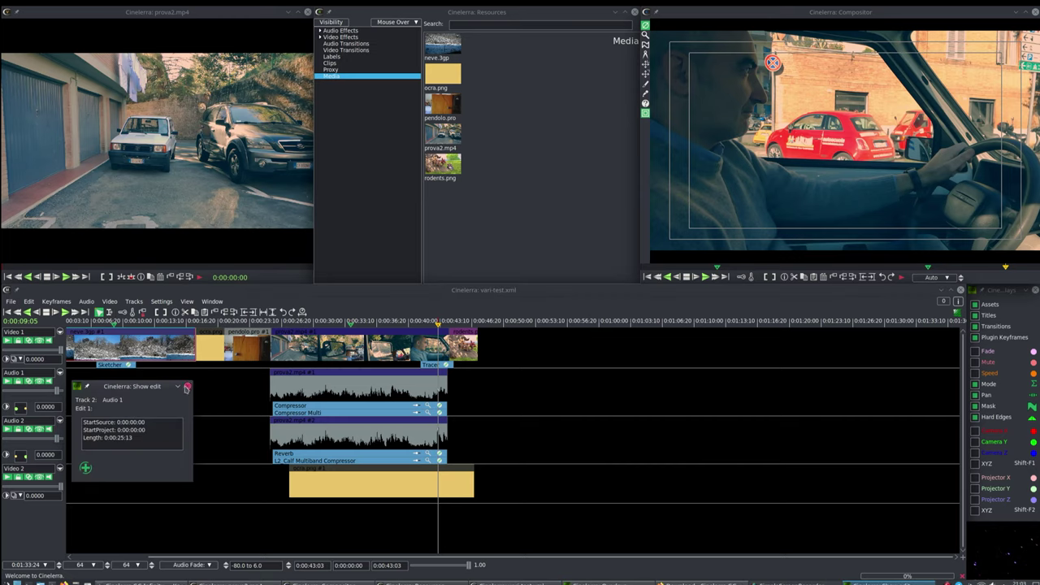
left_click(187, 386)
Show the Sketcher effect settings on Video 1 and move the playhead to 0:00:09:02.
right_click(105, 368)
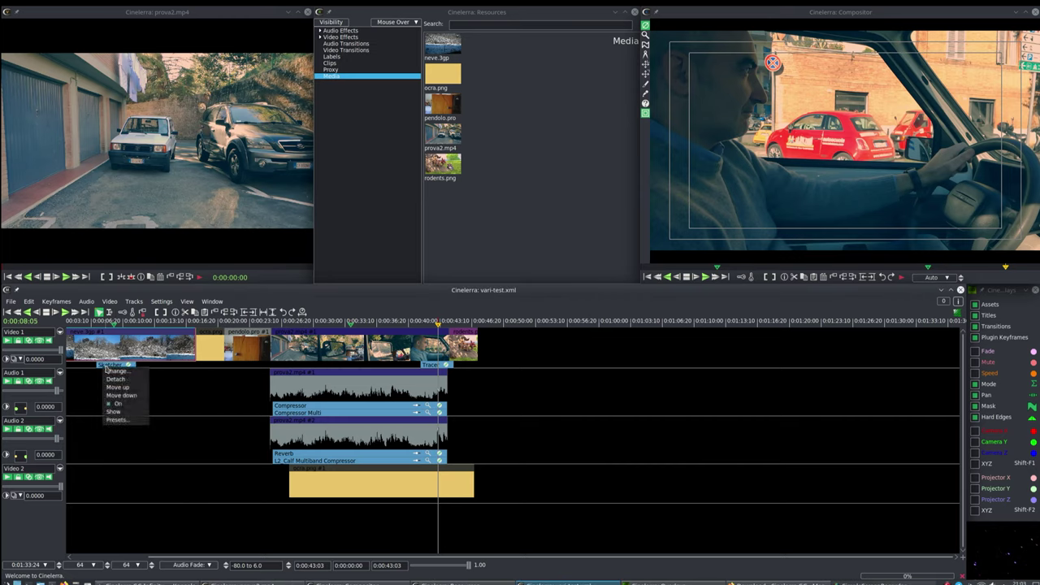
left_click(112, 413)
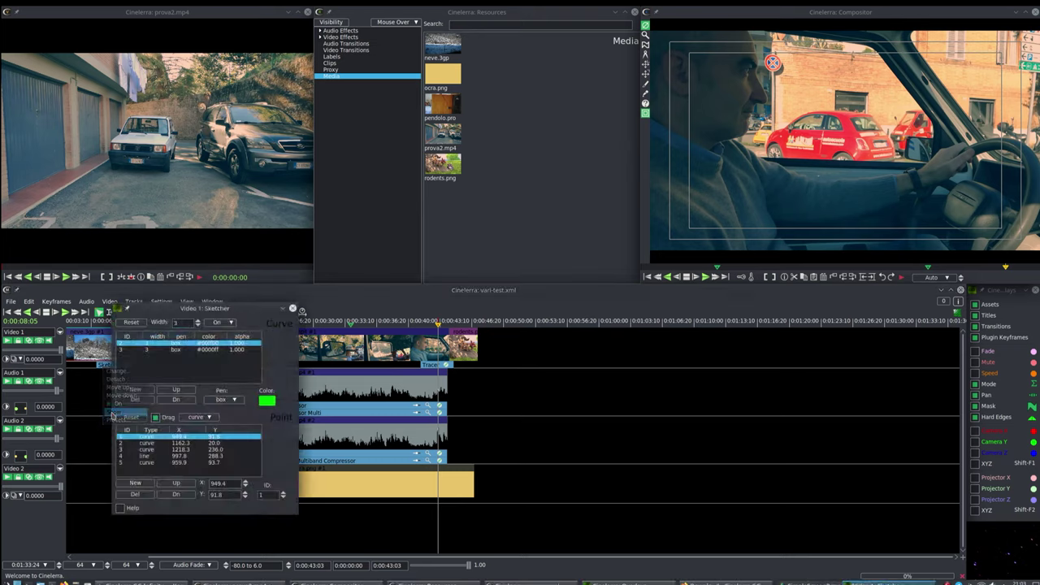
mouse_move(201, 302)
left_mouse_down()
mouse_move(307, 268)
mouse_move(442, 78)
mouse_move(448, 51)
left_mouse_up()
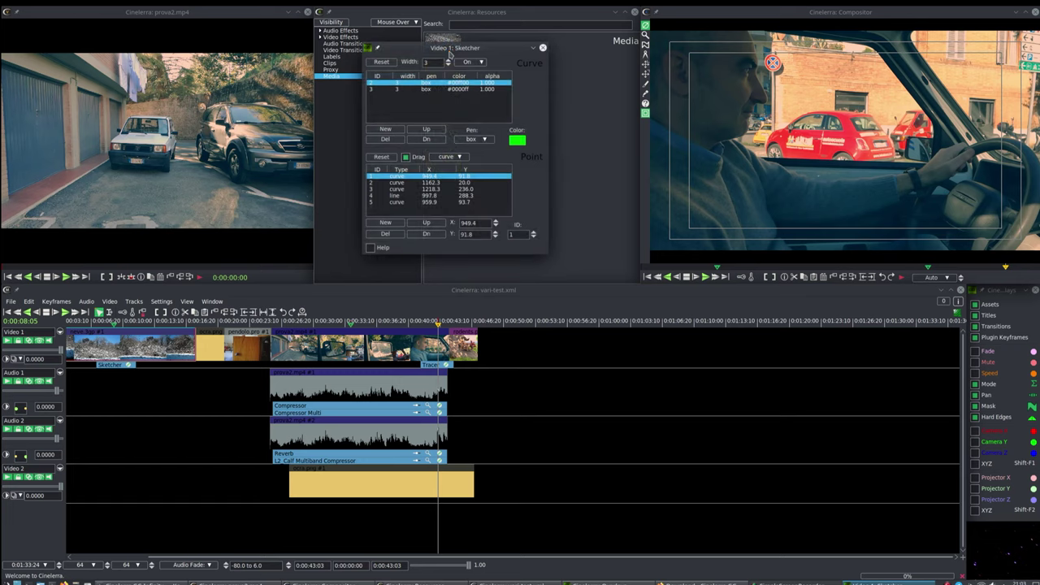
left_click(114, 329)
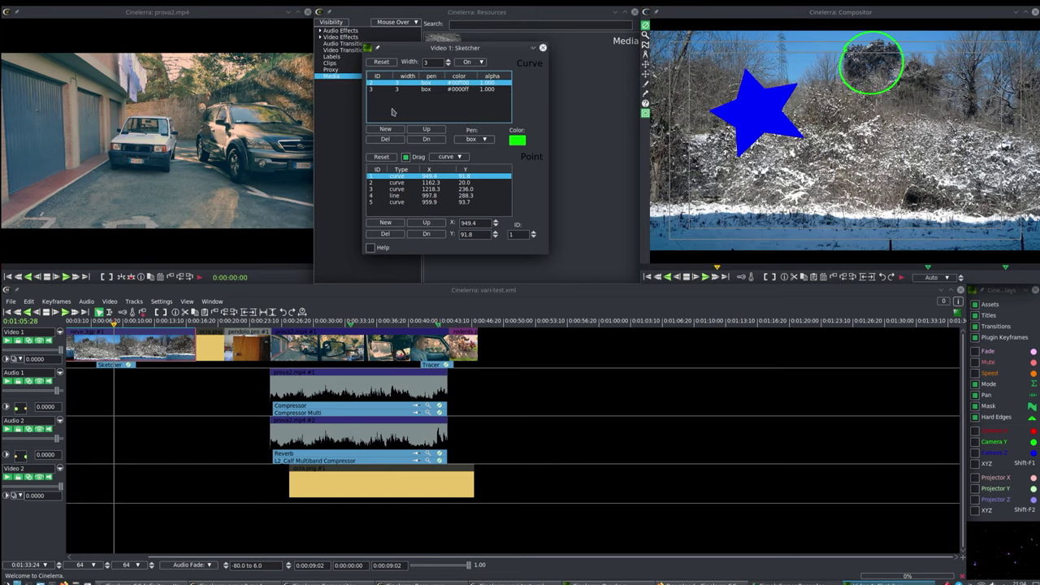
Add a new Sketcher curve with width 4 and the box pen, and set its color to magenta ff00ff.
left_click(390, 131)
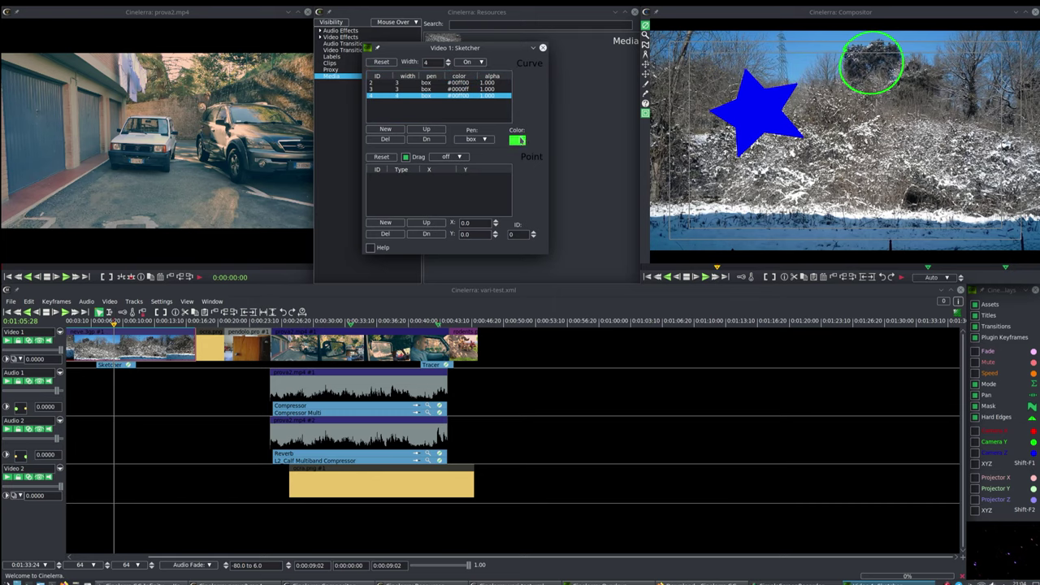
left_click(517, 139)
left_click(561, 228)
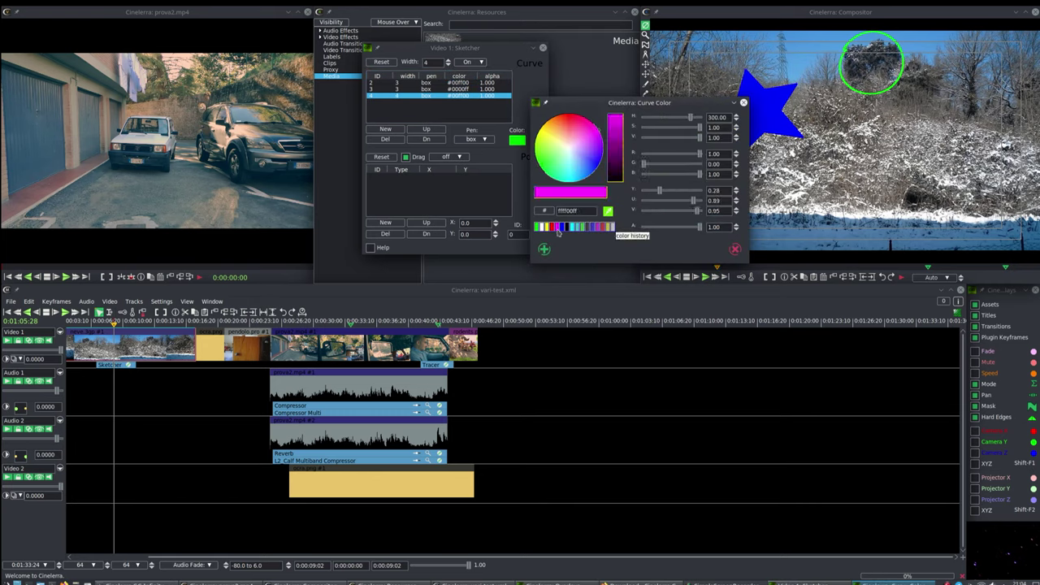
left_click(544, 250)
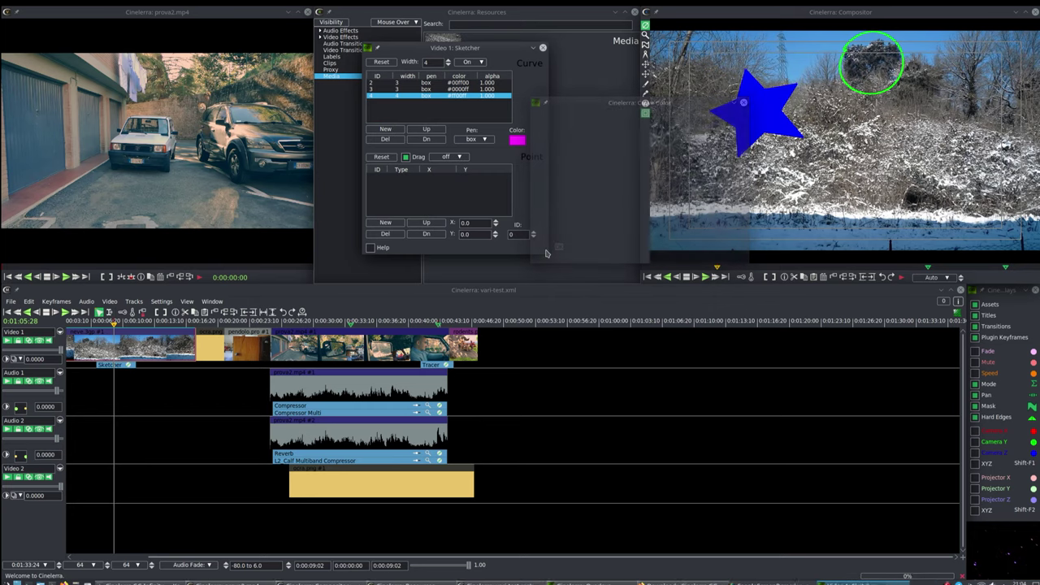
Show the Sketcher help and outline a closed arrow with nine line points below the blue star in the Compositor.
left_click(370, 247)
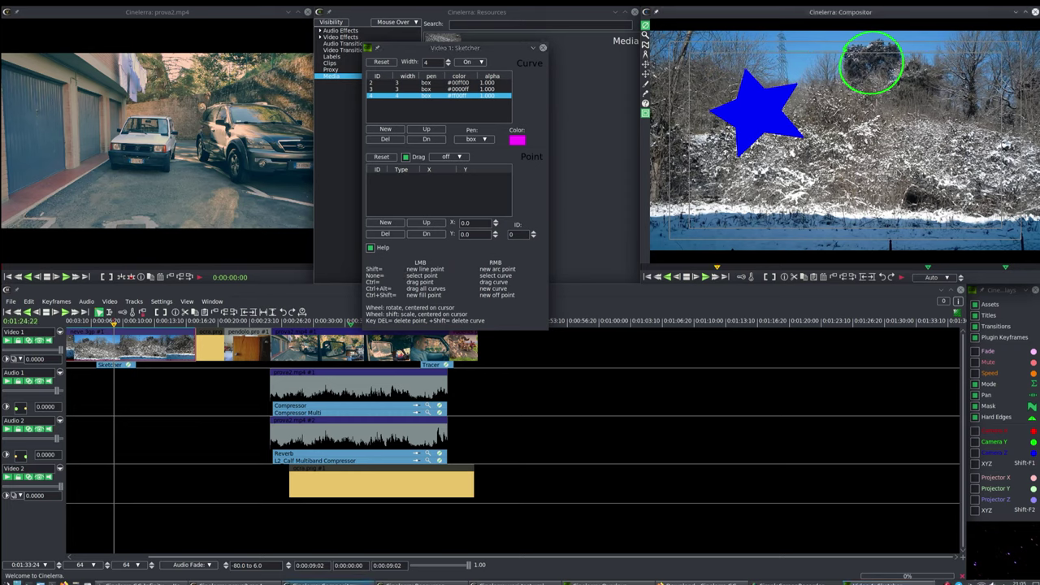
left_click(870, 158, "shift")
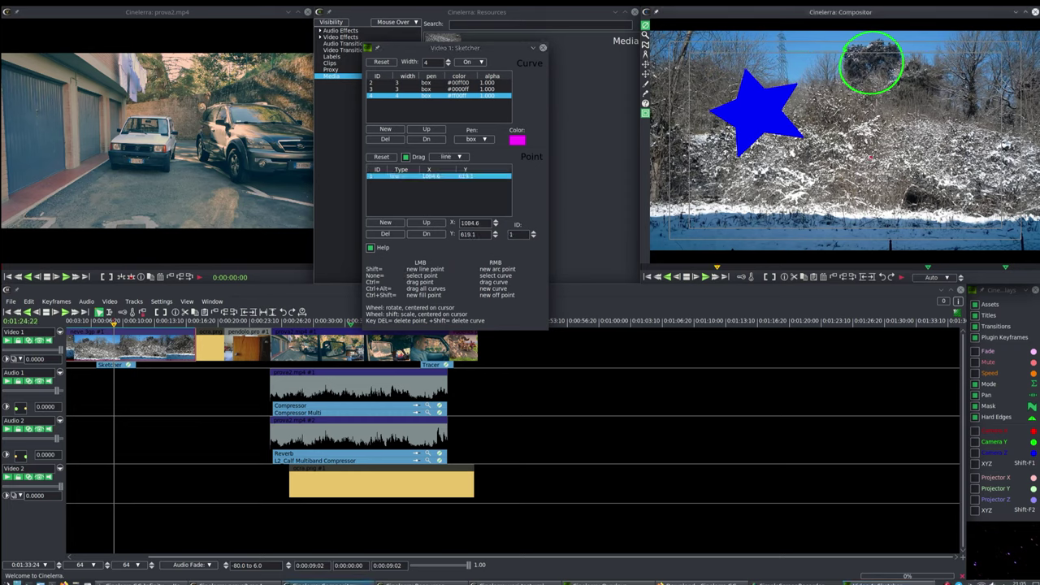
left_click(833, 167, "shift")
left_click(856, 194, "shift")
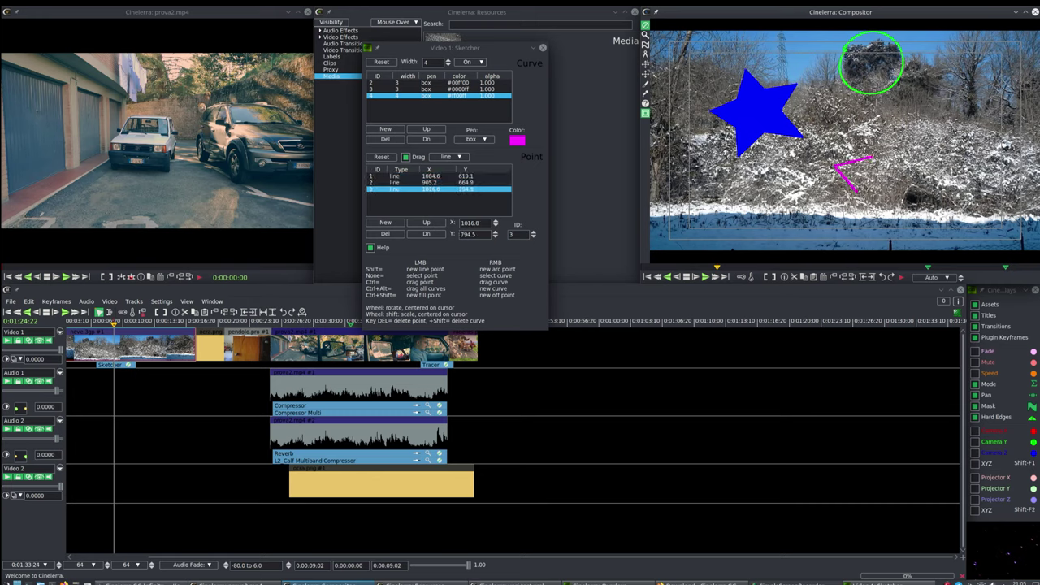
left_click(863, 182, "shift")
left_click(984, 213, "shift")
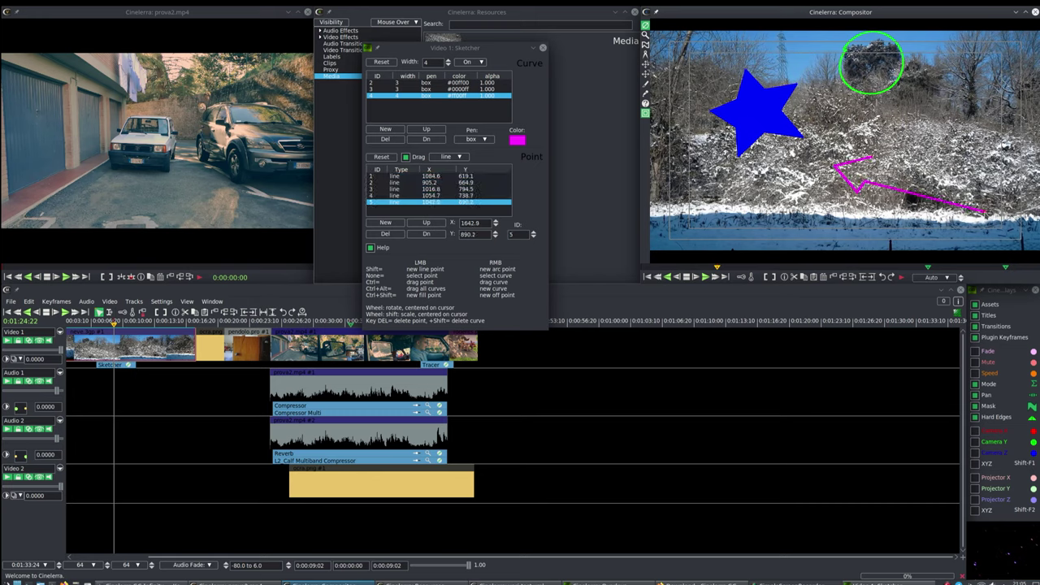
left_click(975, 202, "shift")
left_click(997, 194, "shift")
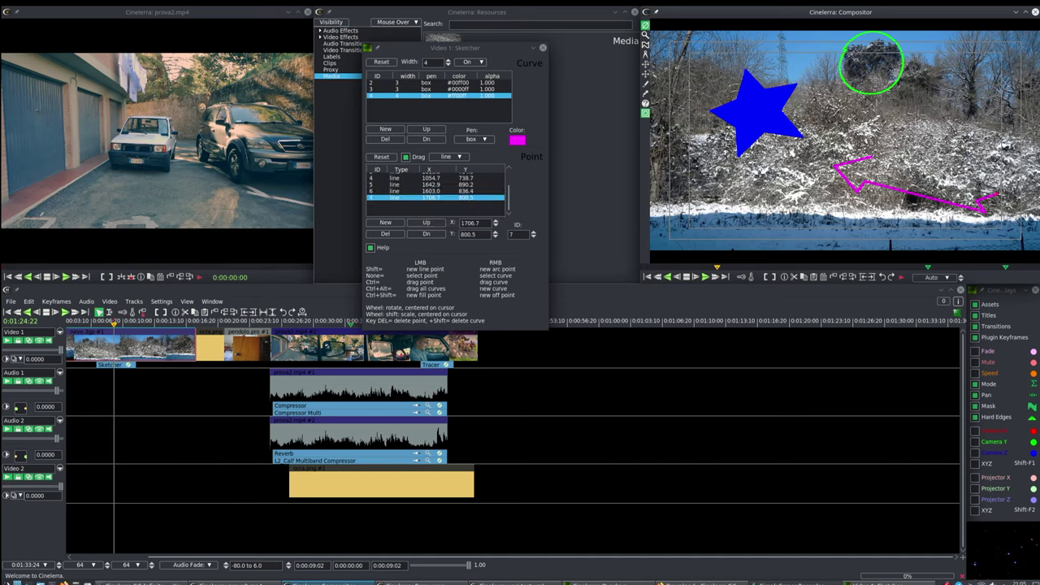
left_click(871, 167, "shift")
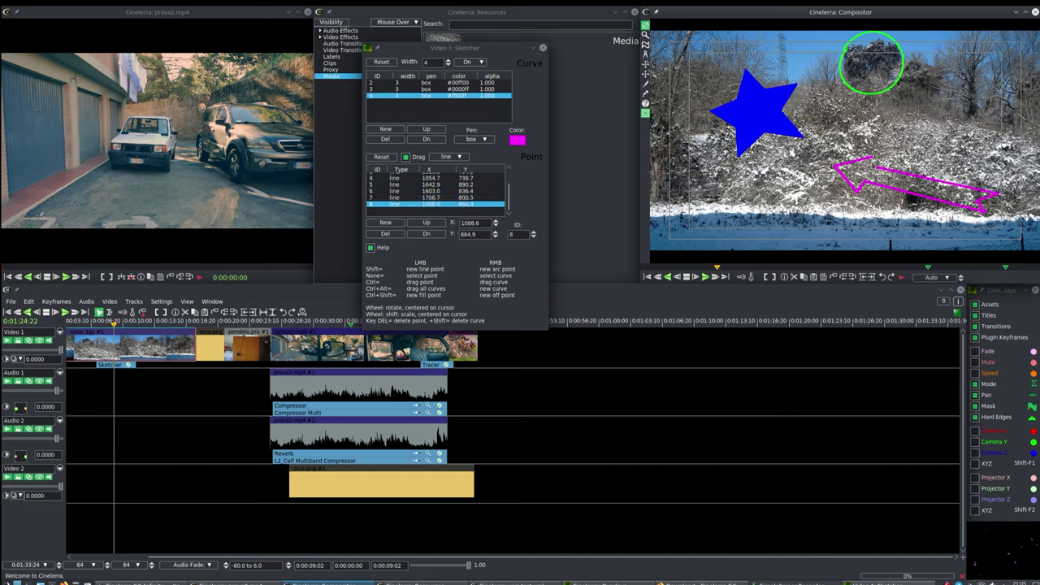
left_click(869, 159, "shift")
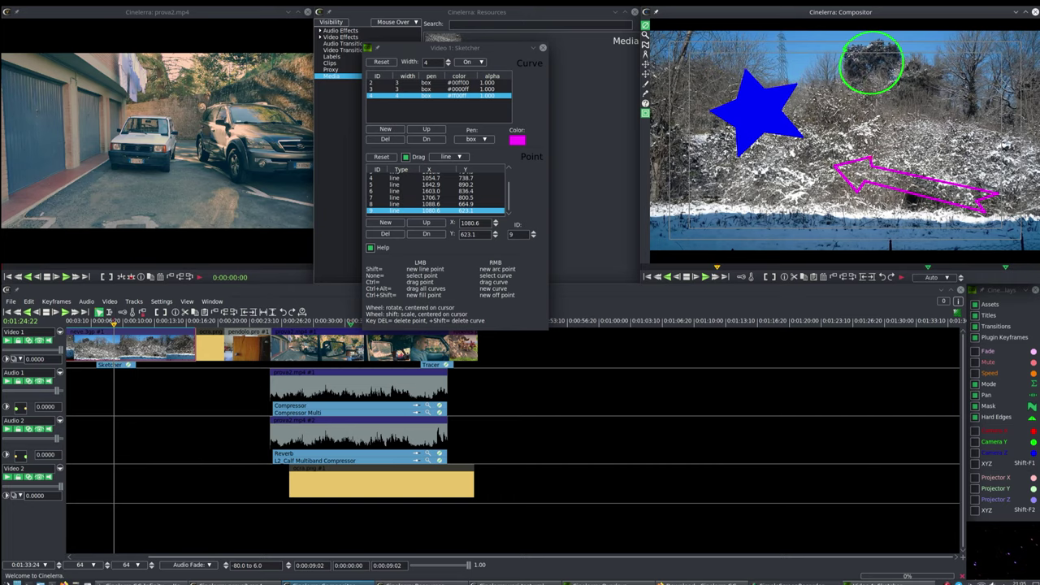
Rotate the magenta arrow curve in the Compositor until it lies nearly horizontal, and scale it up slightly.
scroll(907, 190, "up", 8)
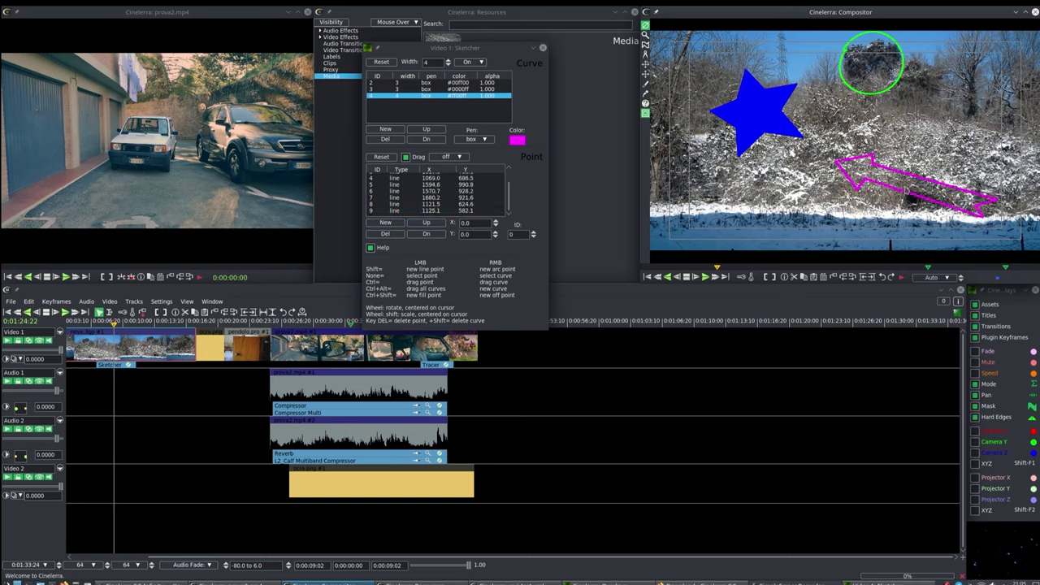
scroll(907, 190, "up", 2)
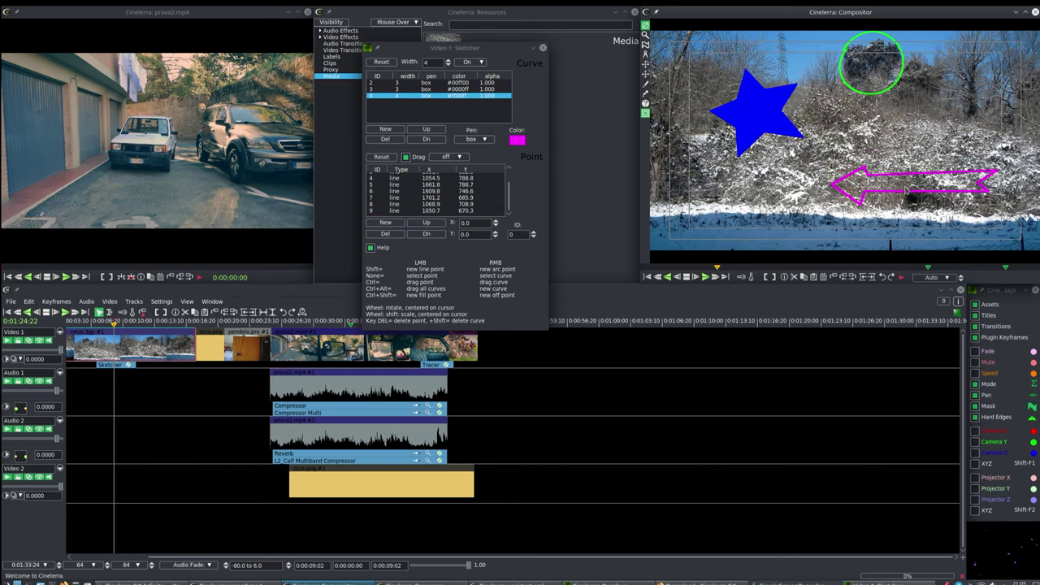
scroll(906, 190, "down", 6)
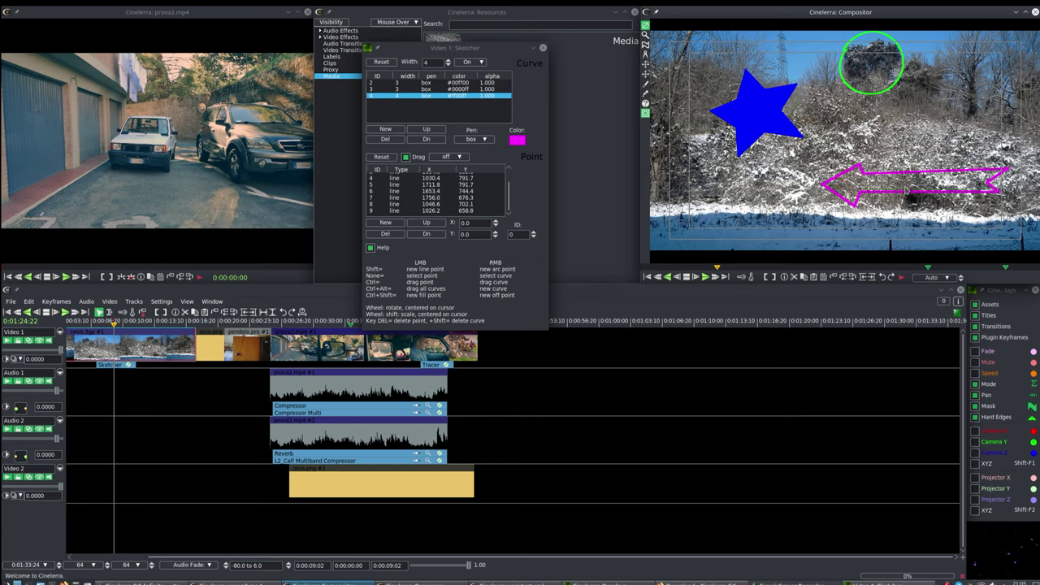
Reshape the magenta arrow by moving its points 1 and 4 in the Compositor.
mouse_move(863, 156)
left_mouse_down()
mouse_move(878, 153)
mouse_move(852, 150)
left_mouse_up()
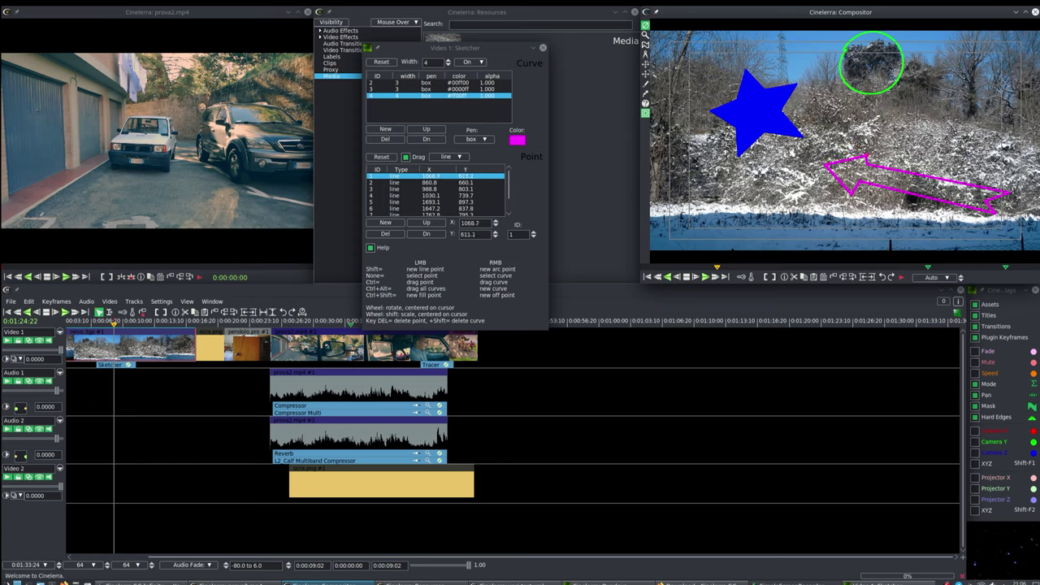
left_click(398, 195)
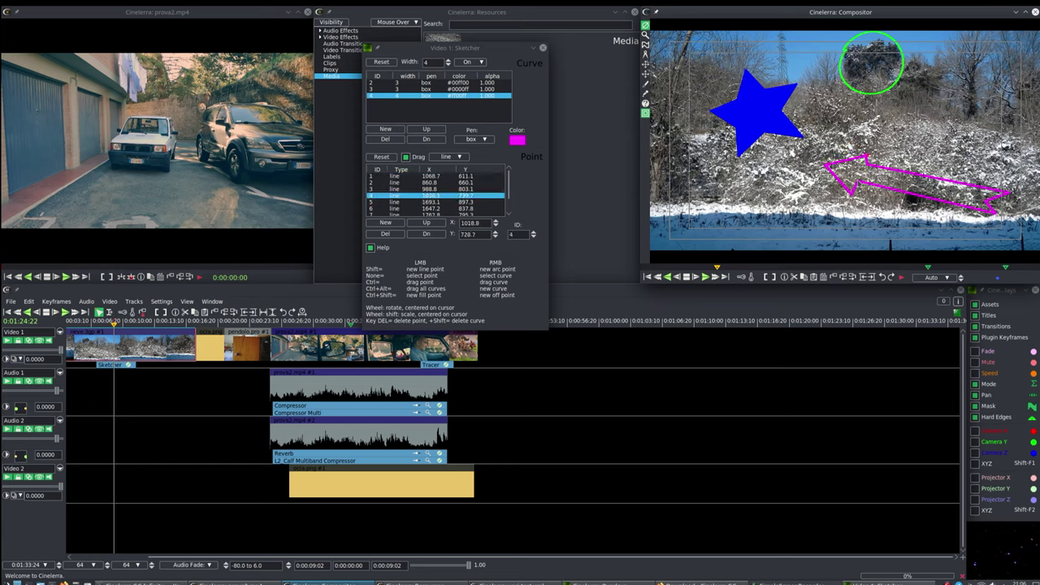
left_click_drag(856, 178, 860, 170)
Select the green circle curve in Sketcher and rotate it around a center on the blue star.
left_click(412, 84, "ctrl")
left_click(412, 84)
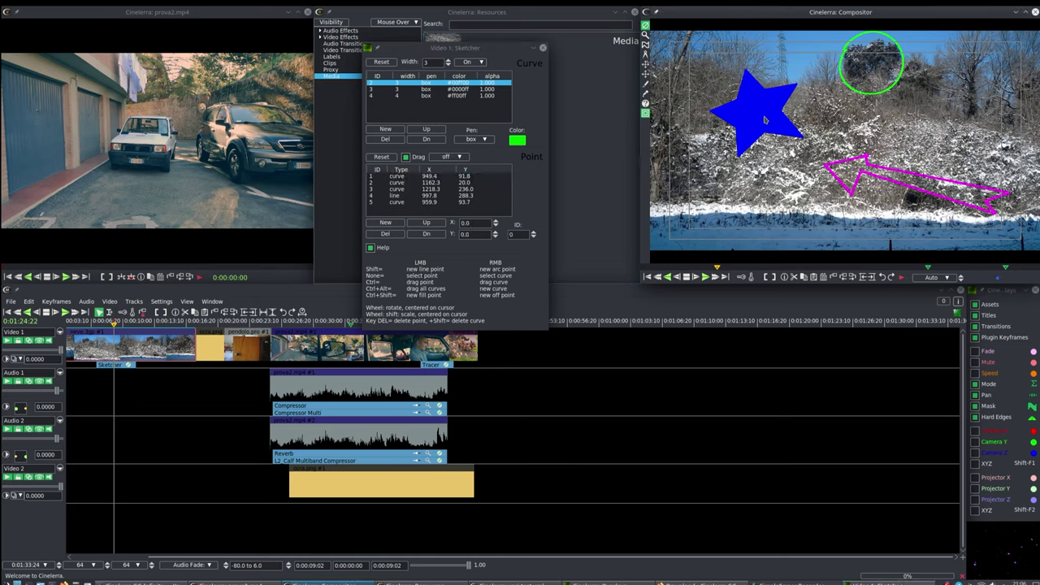
scroll(764, 120, "down", 4)
scroll(763, 120, "down", 3)
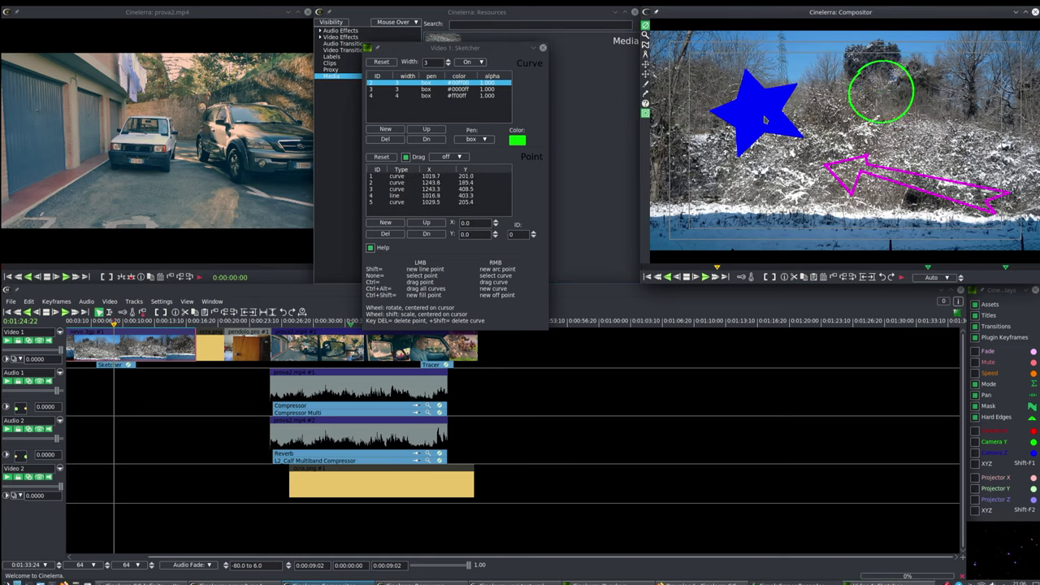
Select the blue star curve in Sketcher, rotate it around its middle and scale it up and partly back down.
left_click(410, 90)
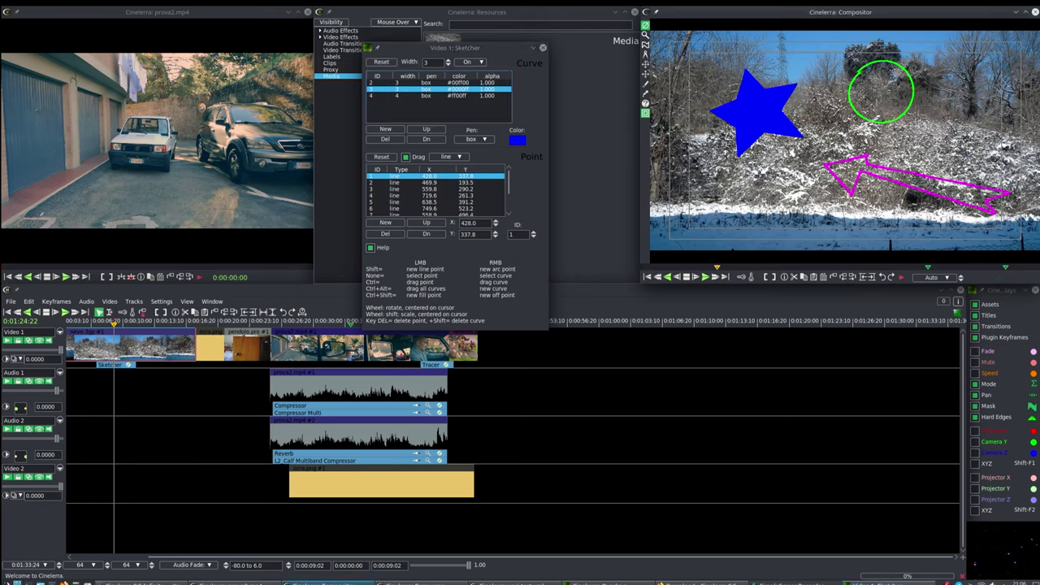
scroll(752, 122, "down", 5)
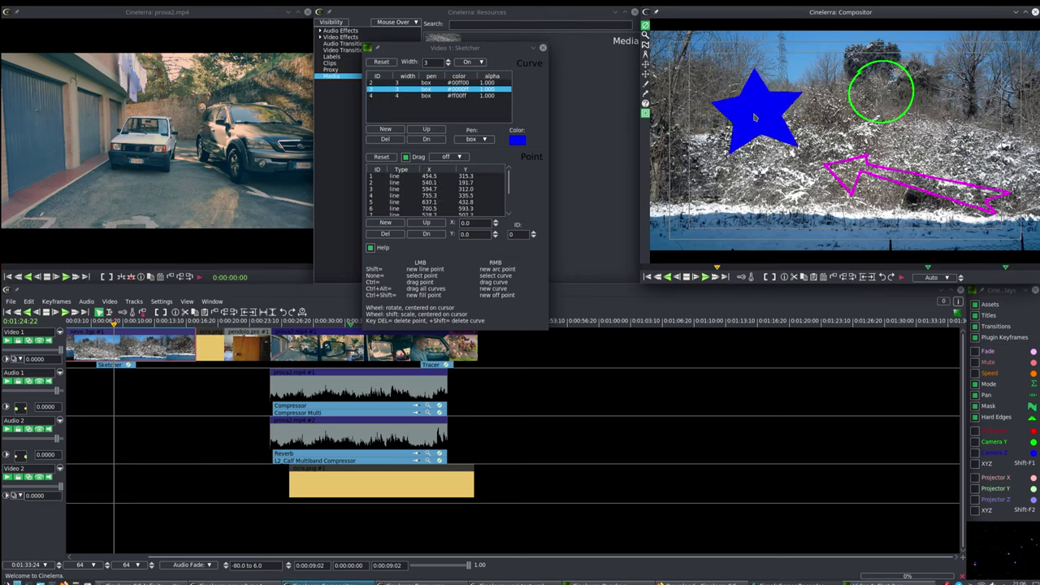
scroll(754, 118, "down", 2)
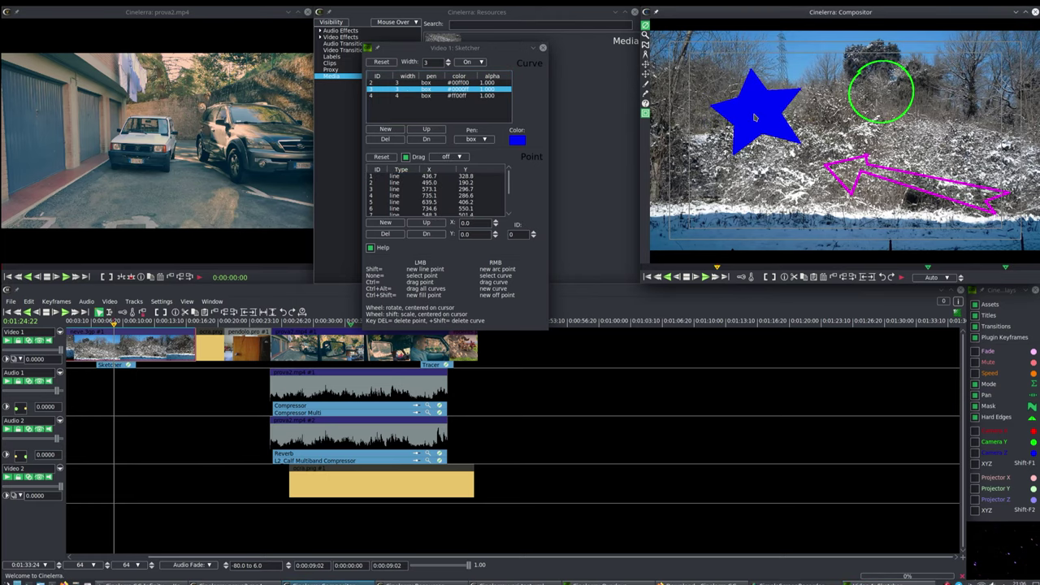
scroll(754, 118, "up", 6, "shift")
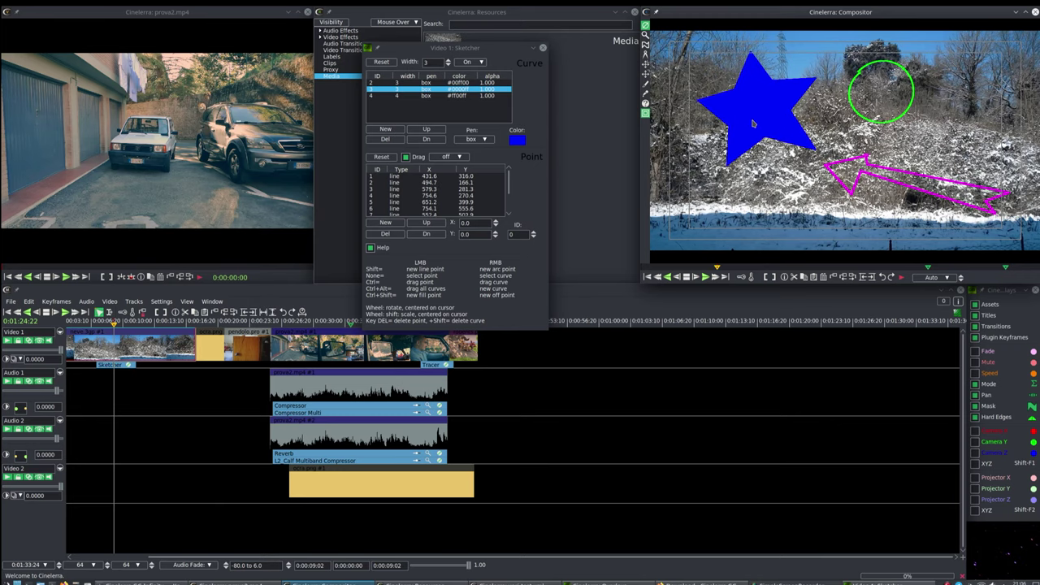
scroll(752, 123, "down", 3, "shift")
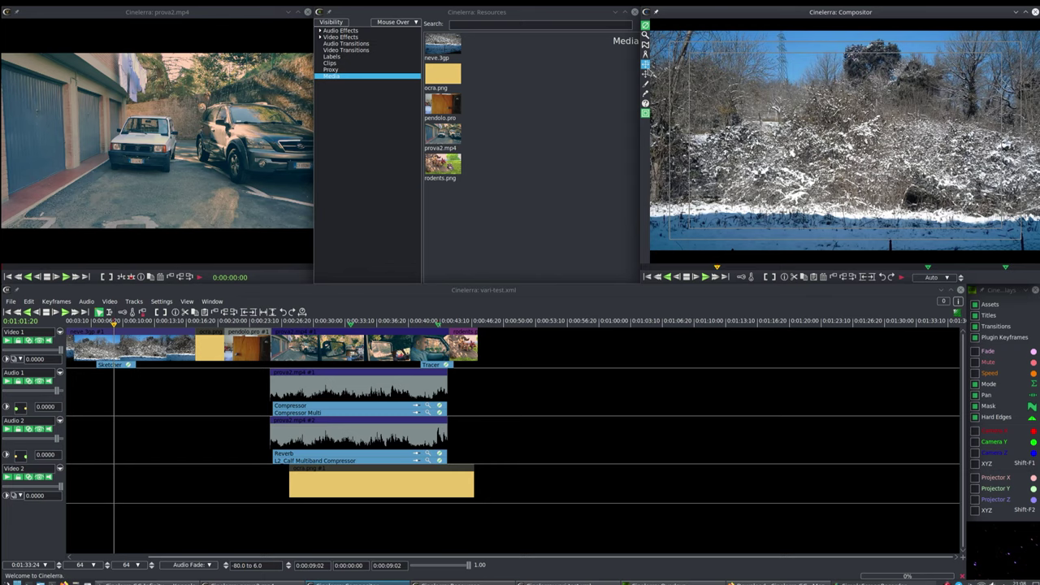
Activate the camera automation in the Compositor and change its zoom, finishing at Z 0.860.
left_click(645, 63)
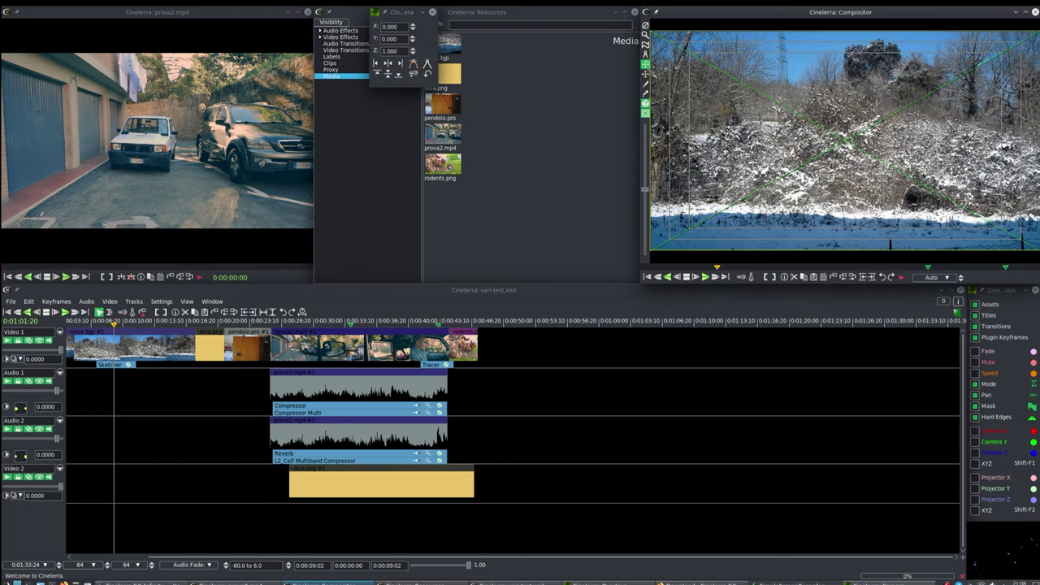
scroll(844, 150, "up", 1)
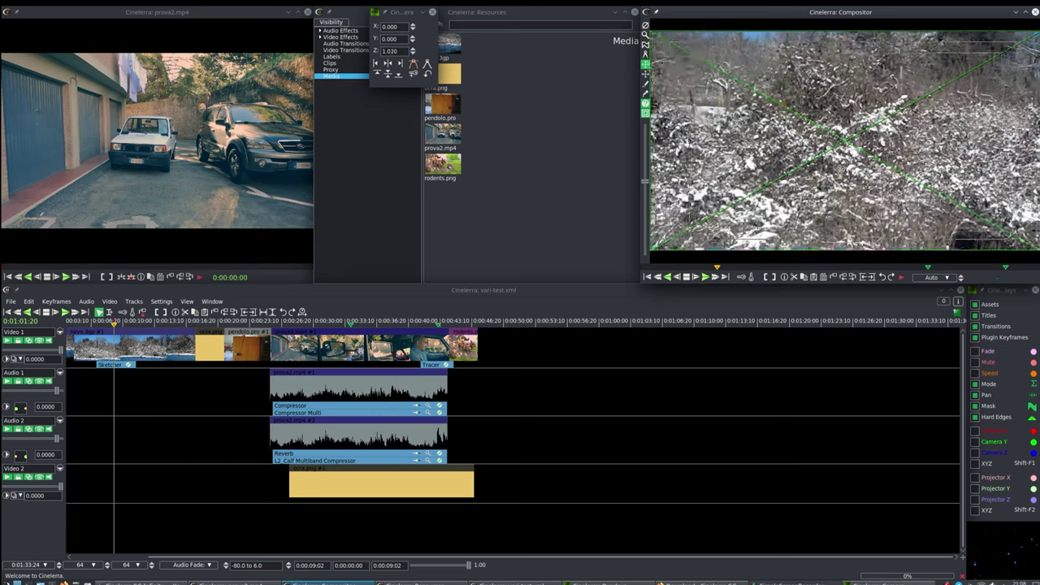
scroll(844, 151, "down", 10)
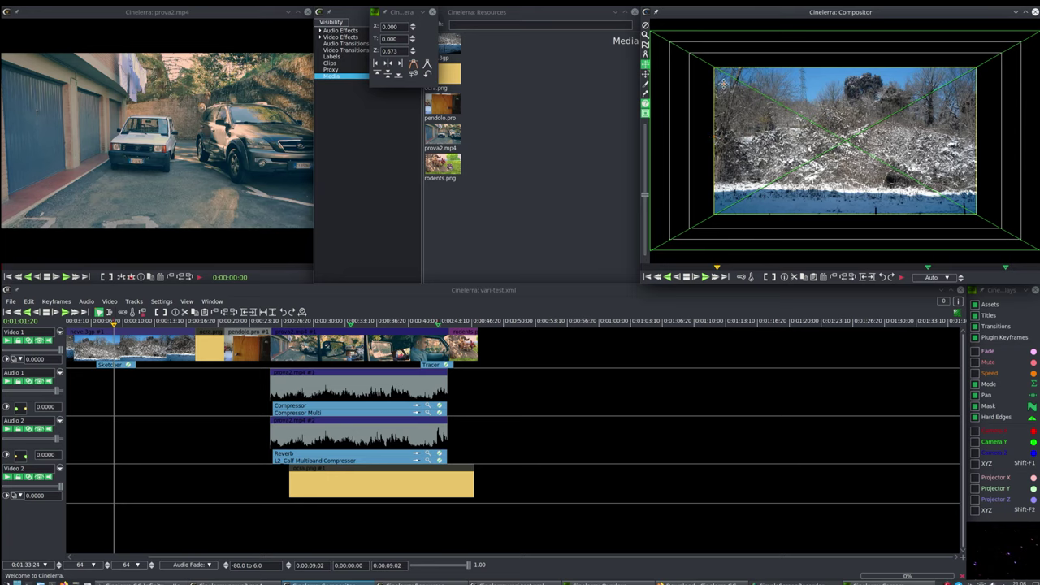
scroll(791, 148, "up", 1)
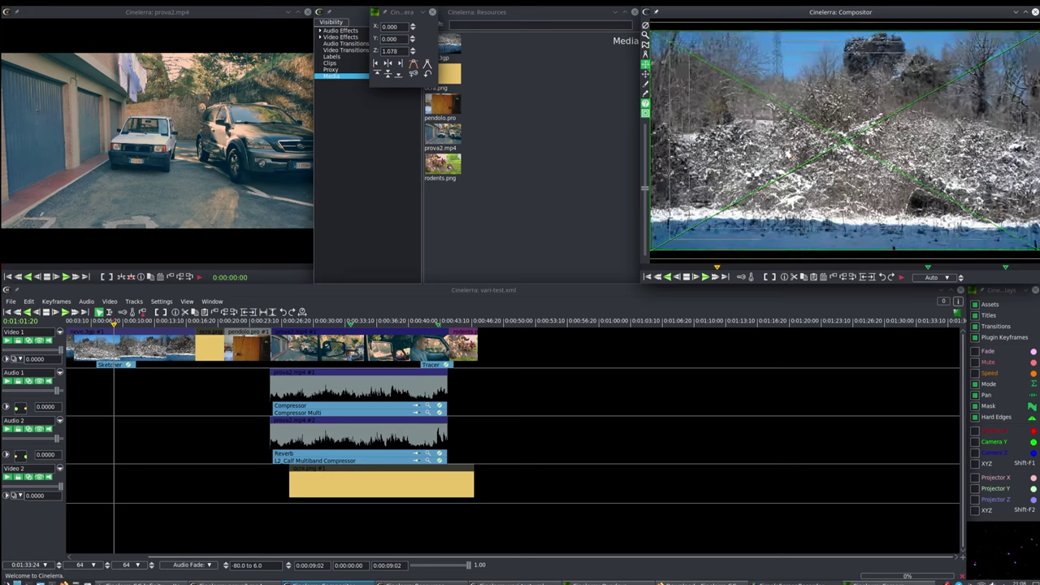
scroll(799, 153, "up", 5)
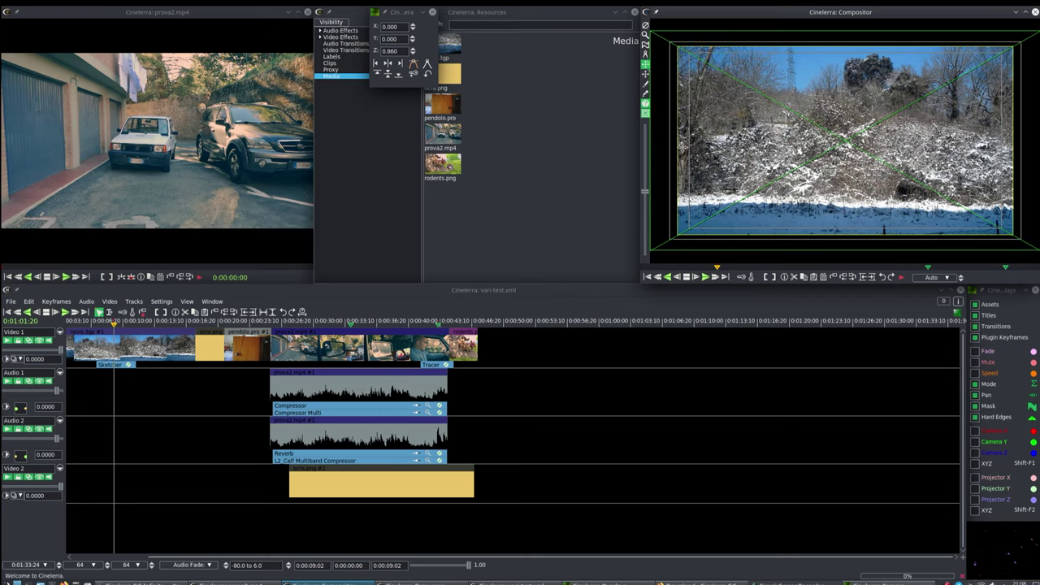
Reduce the projector zoom to Z 0.595 and move the projector to about X -127.6, Y -53.8.
left_click(646, 73)
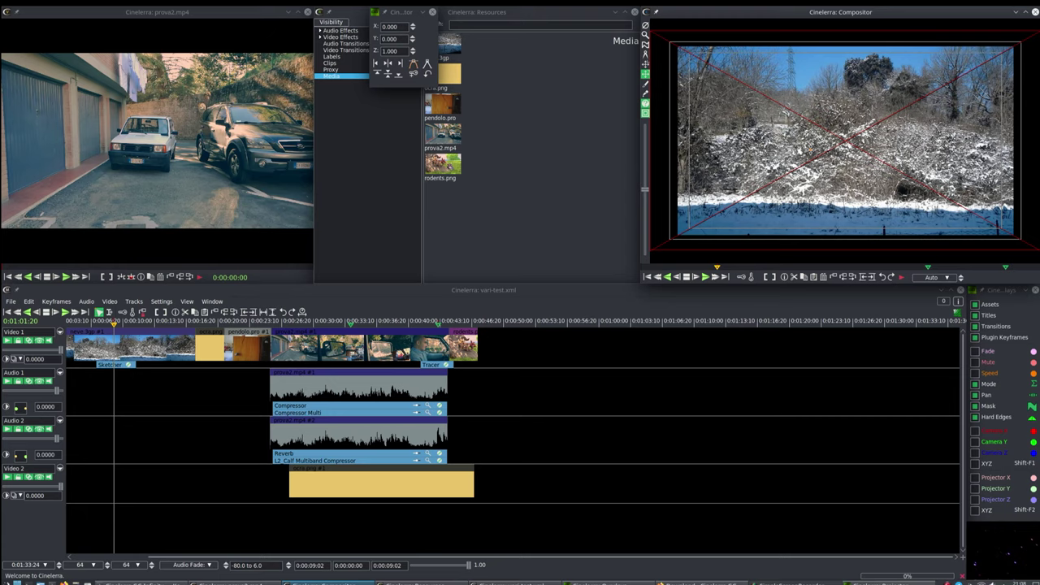
scroll(830, 143, "down", 10)
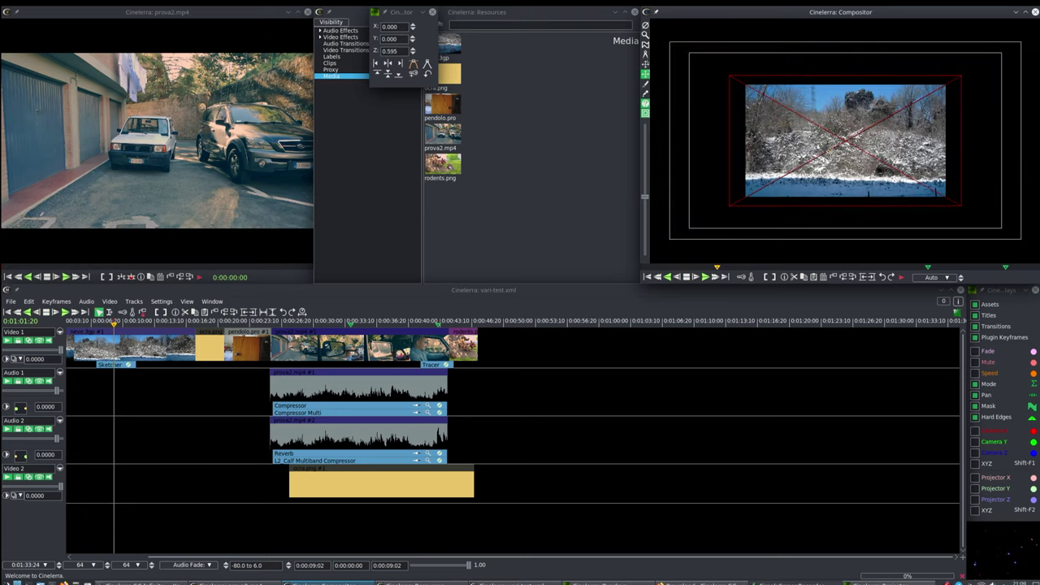
left_click_drag(830, 143, 805, 141)
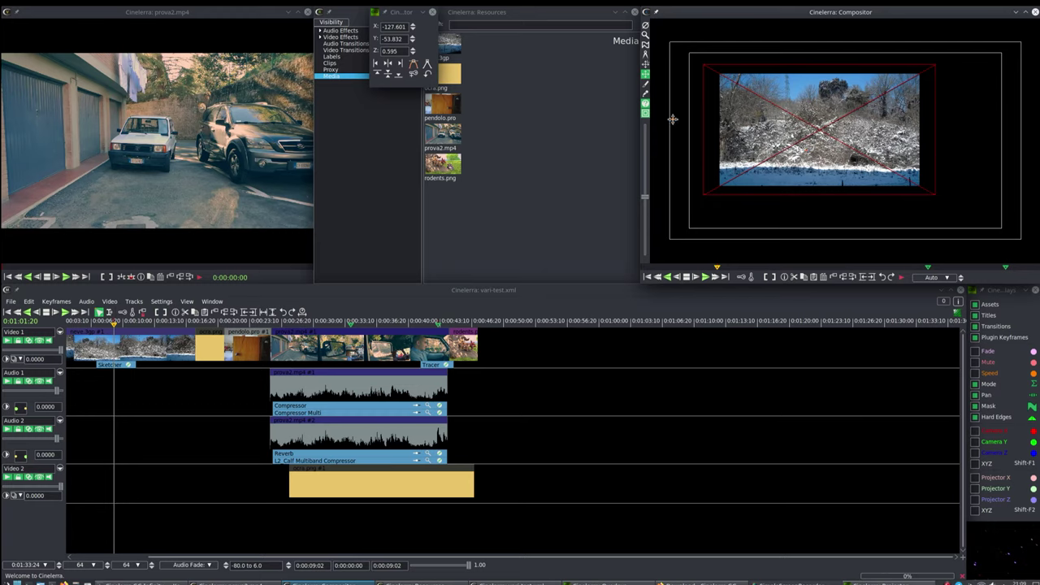
Compare the camera and projector frames and their settings by alternating between the two automation modes.
left_click(645, 65)
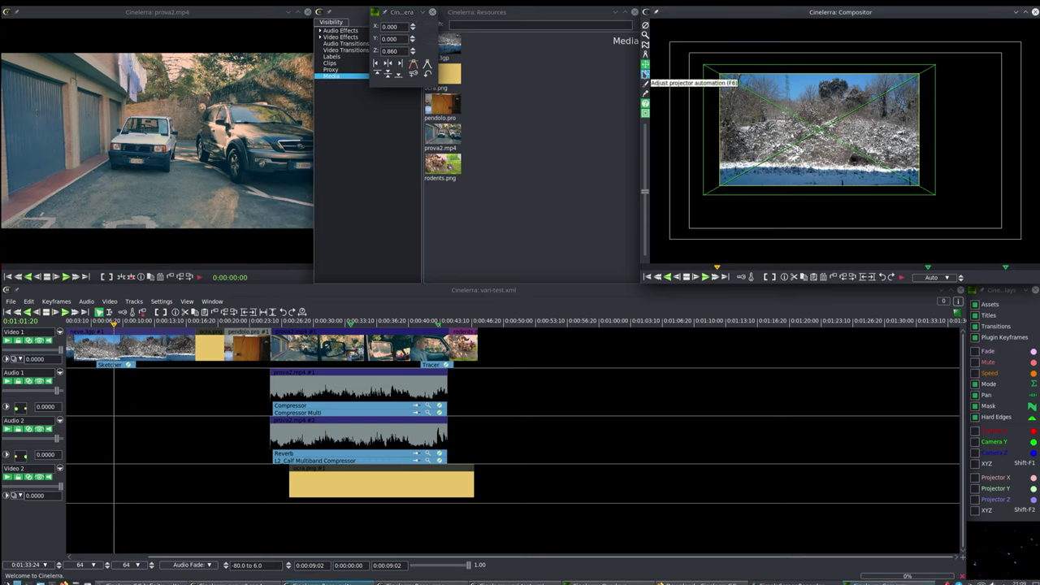
left_click(645, 73)
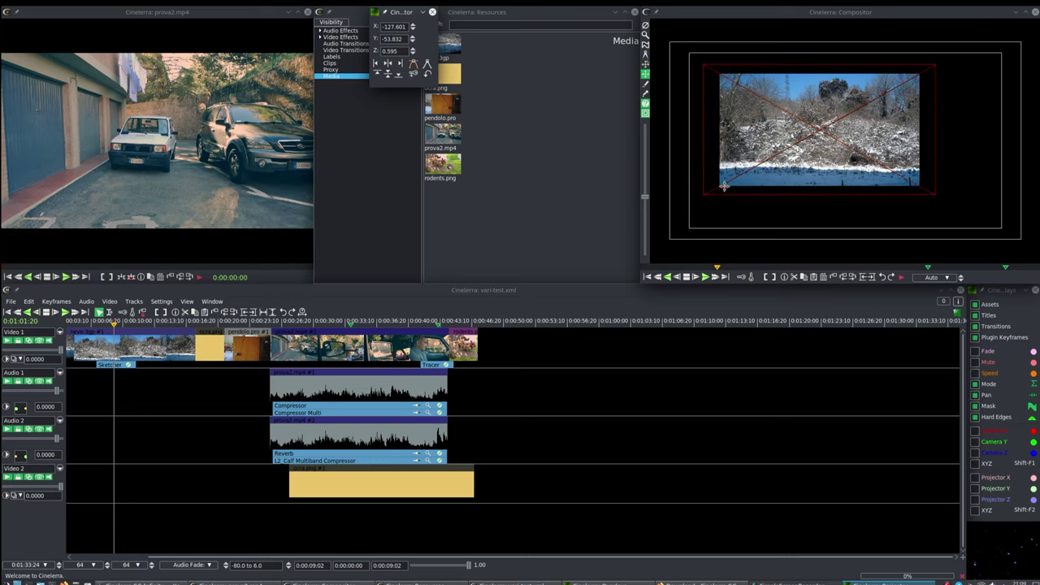
left_click(645, 64)
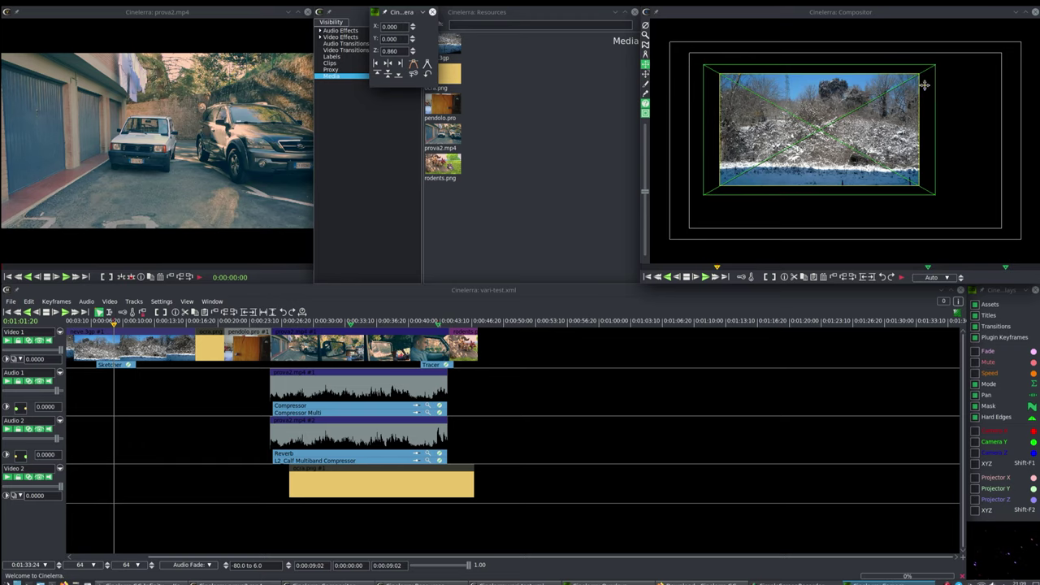
left_click(646, 74)
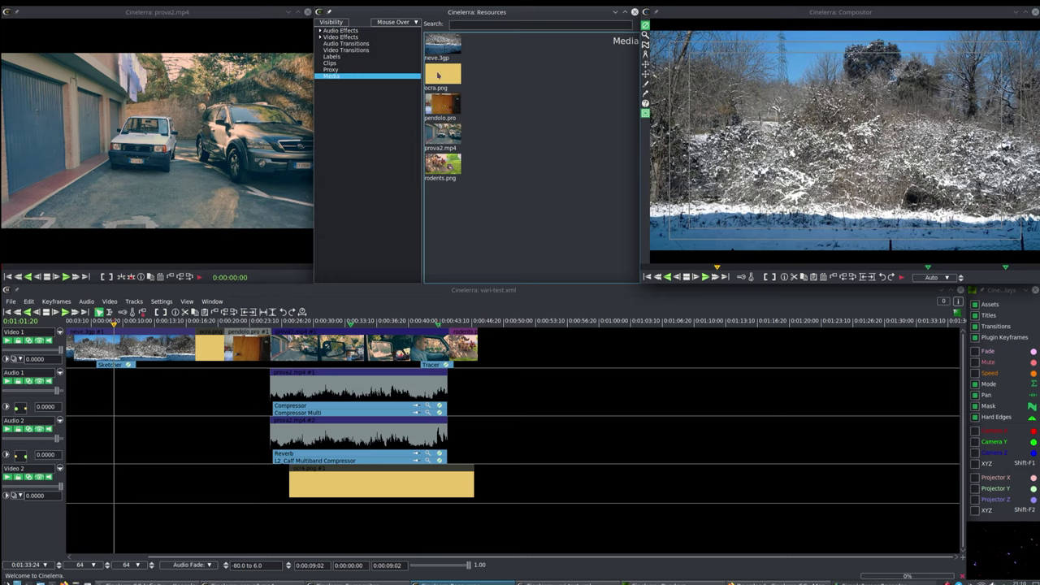
Fast-forward prova2.mp4 in the Viewer to about 0:00:28:19 and run it back to 0:00:00:19.
left_click(230, 135)
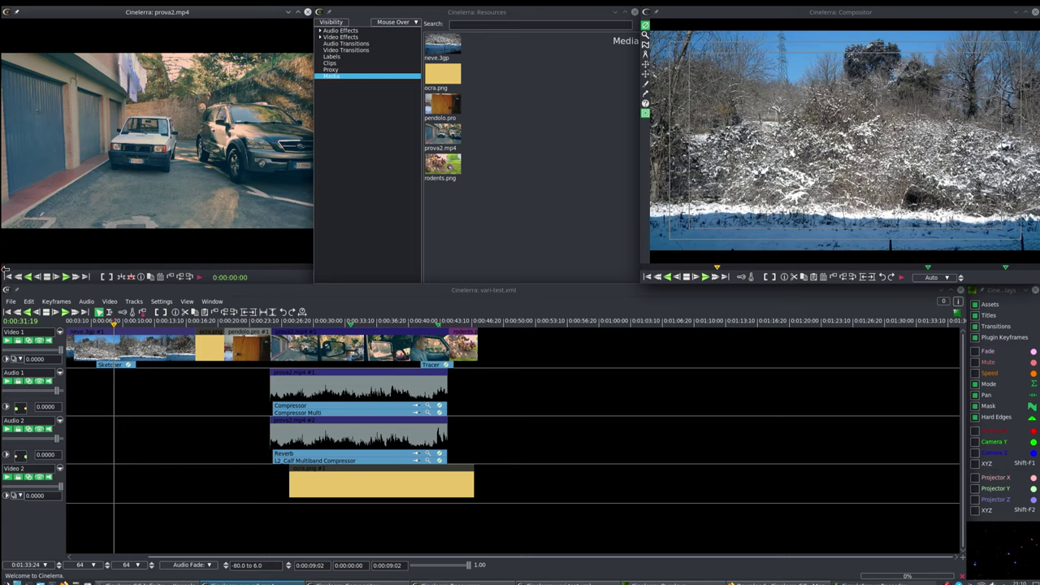
left_click(75, 277)
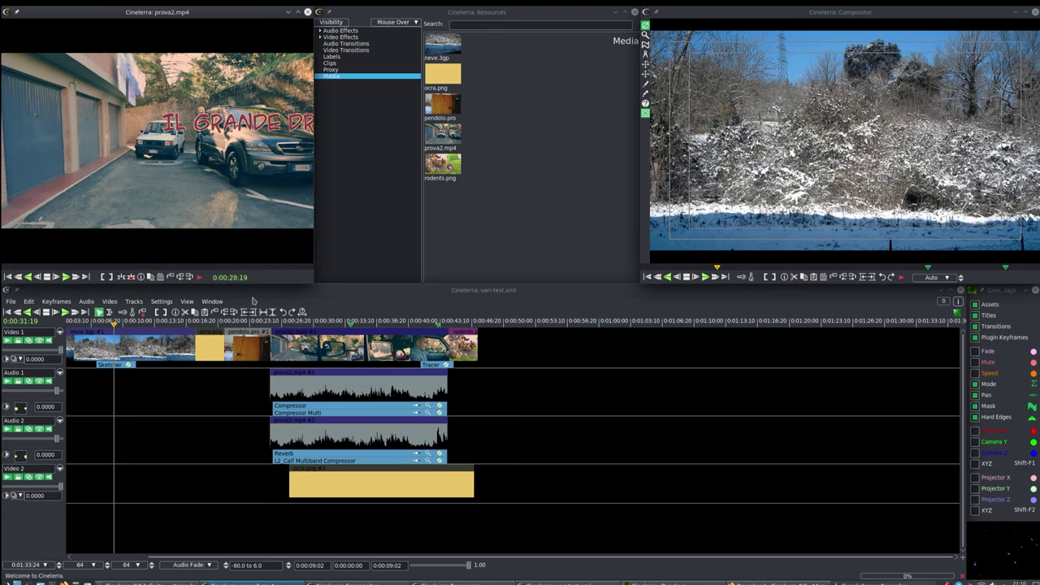
left_click(18, 277)
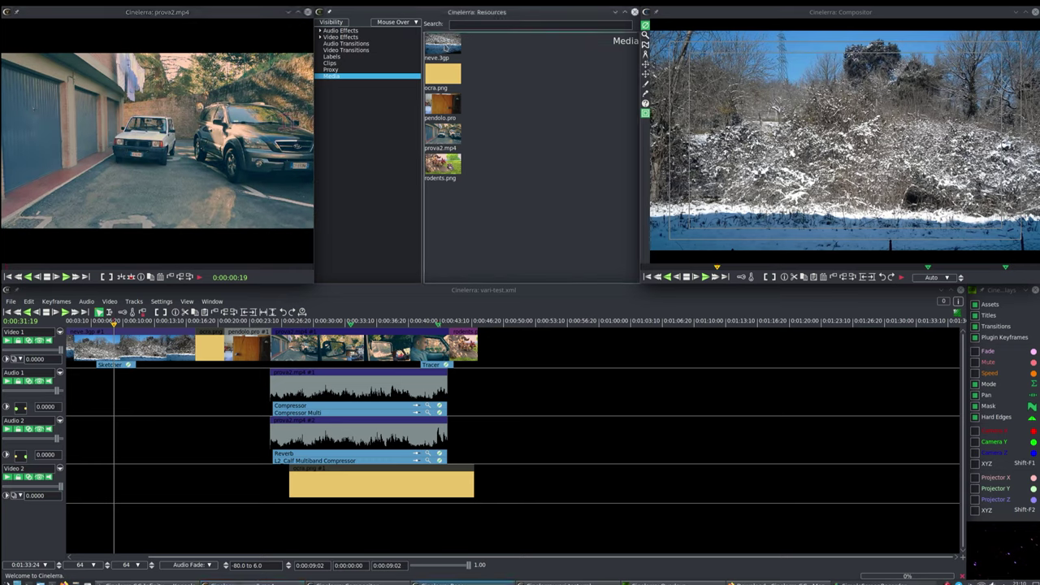
mouse_move(445, 47)
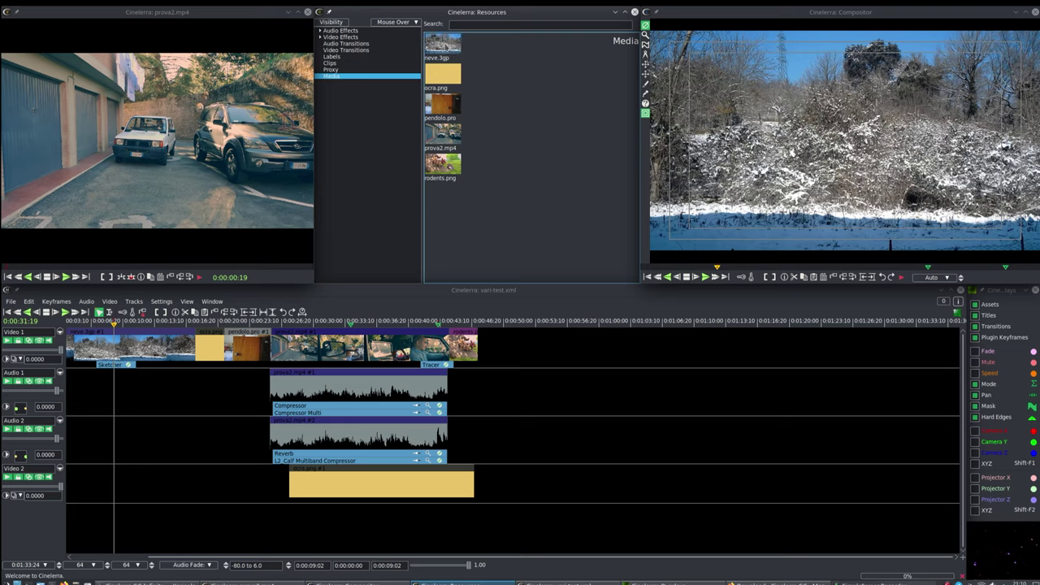
Play the thumbnail preview of neve.3gp among the Media assets, stop it, and look at the pendolo.pro asset.
left_click(446, 48)
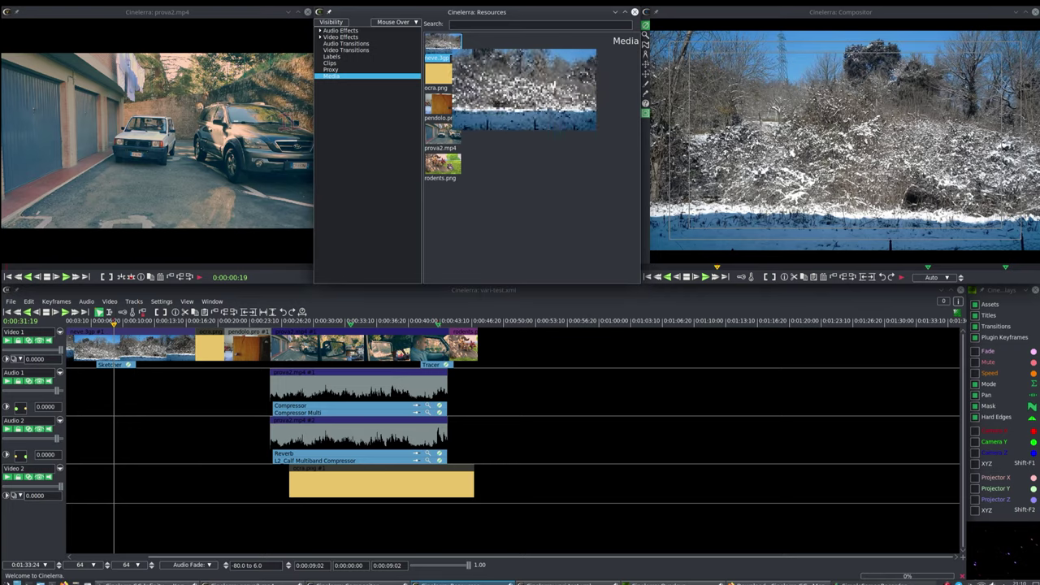
left_click(507, 171)
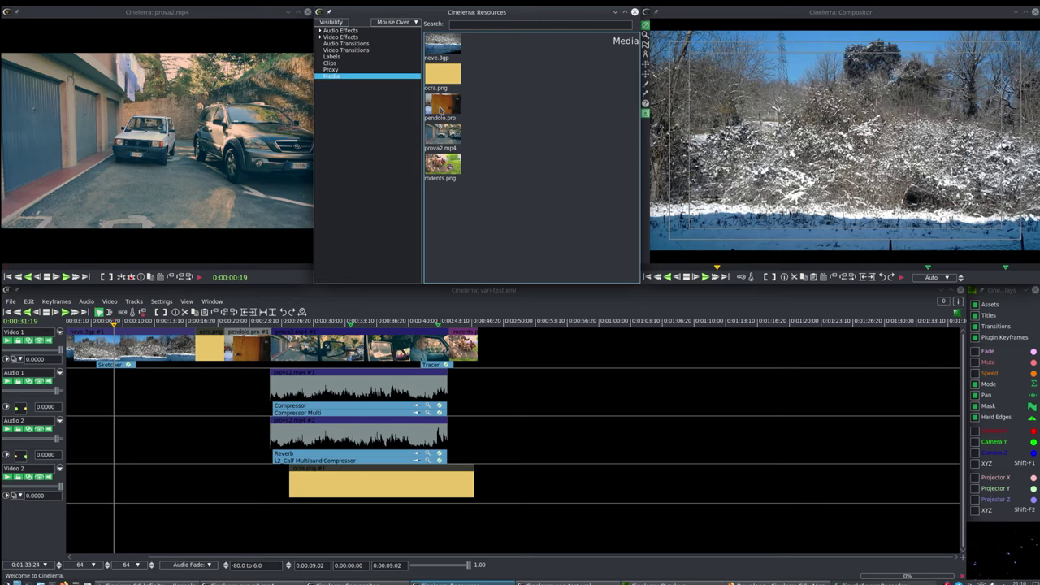
mouse_move(442, 109)
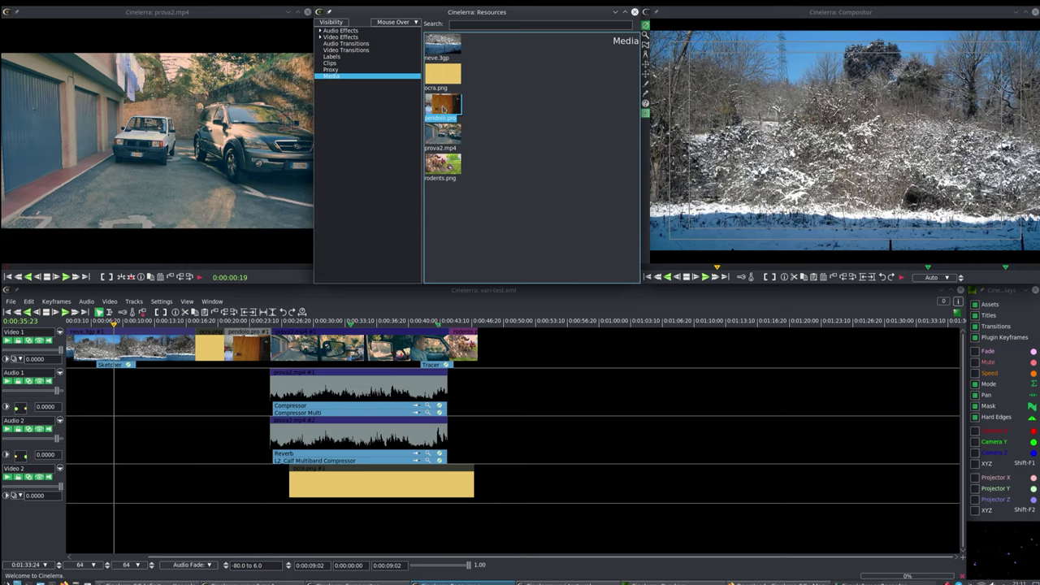
mouse_move(445, 103)
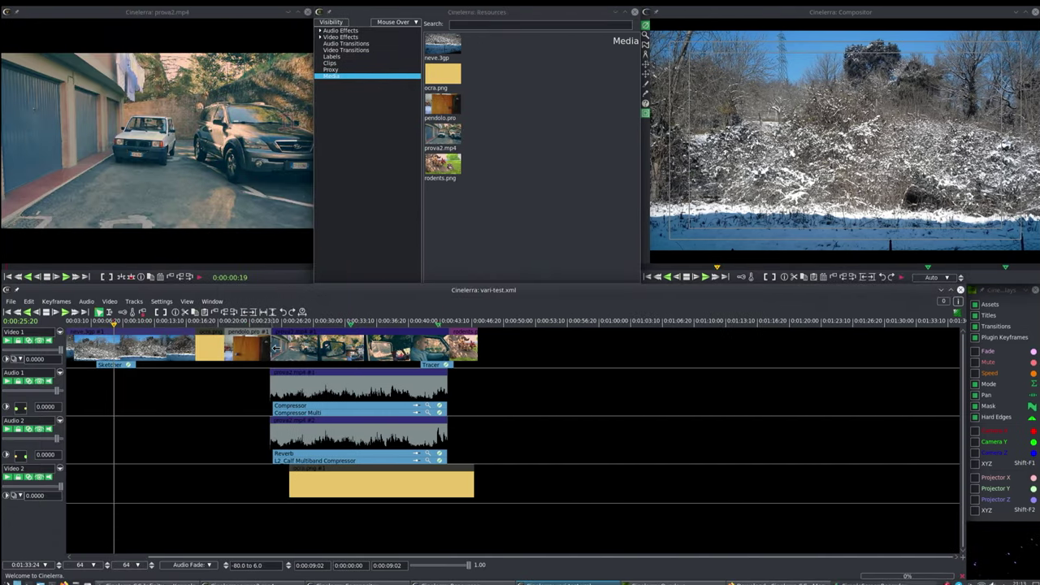
Ripple-trim the start of the prova2.mp4 edit on Video 1 at its boundary with pendolo.pro.
left_click(273, 347)
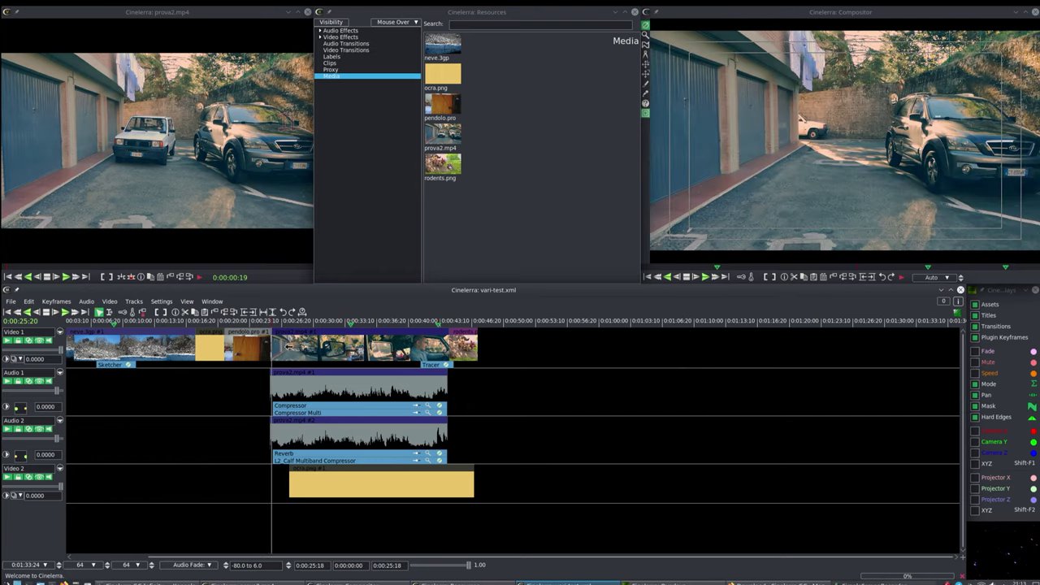
left_click(291, 346)
left_click(270, 345)
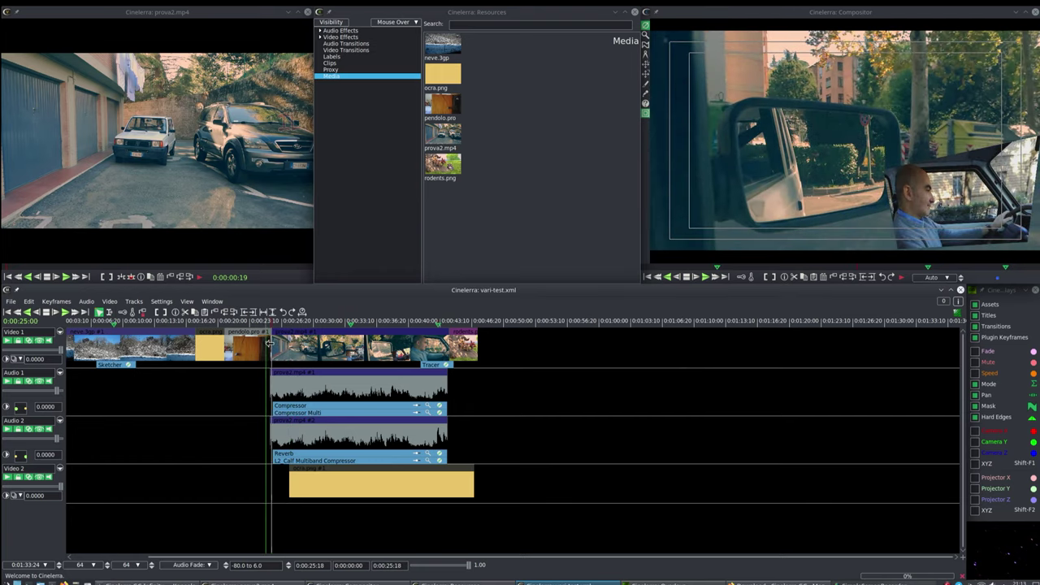
left_click(259, 342)
left_click(273, 345)
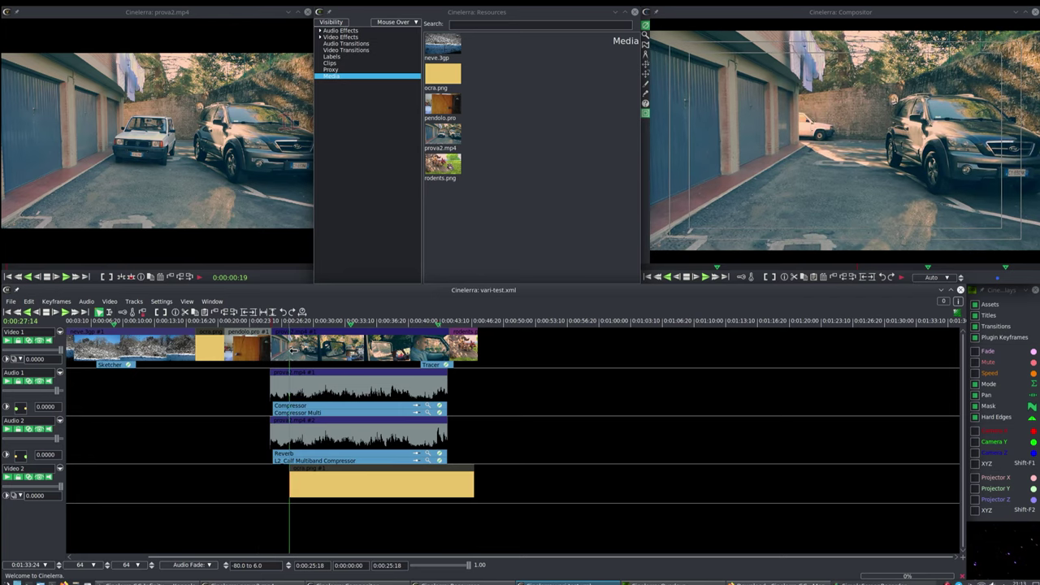
left_click(260, 345)
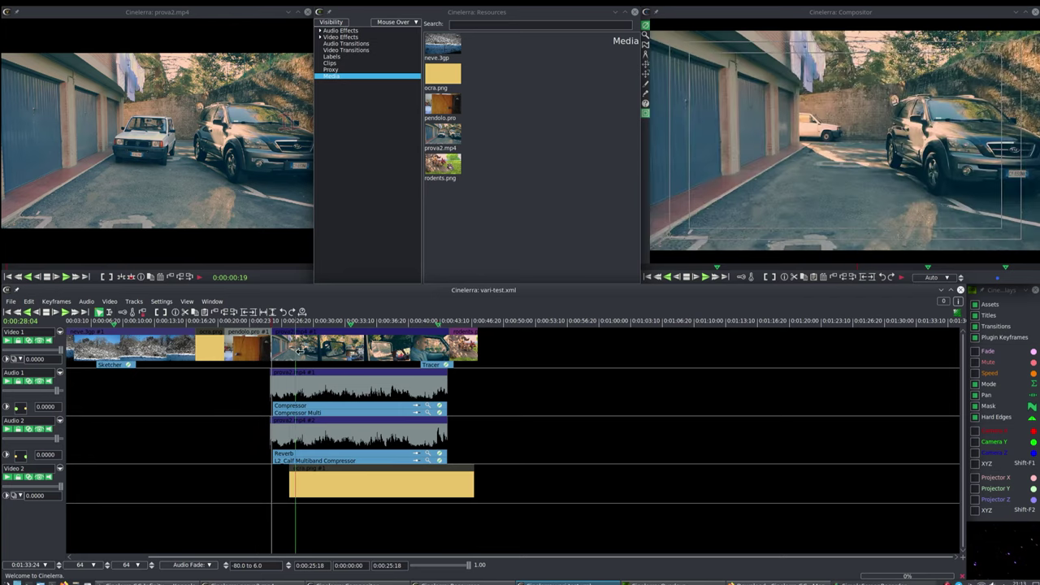
left_click(276, 345)
left_click(272, 351)
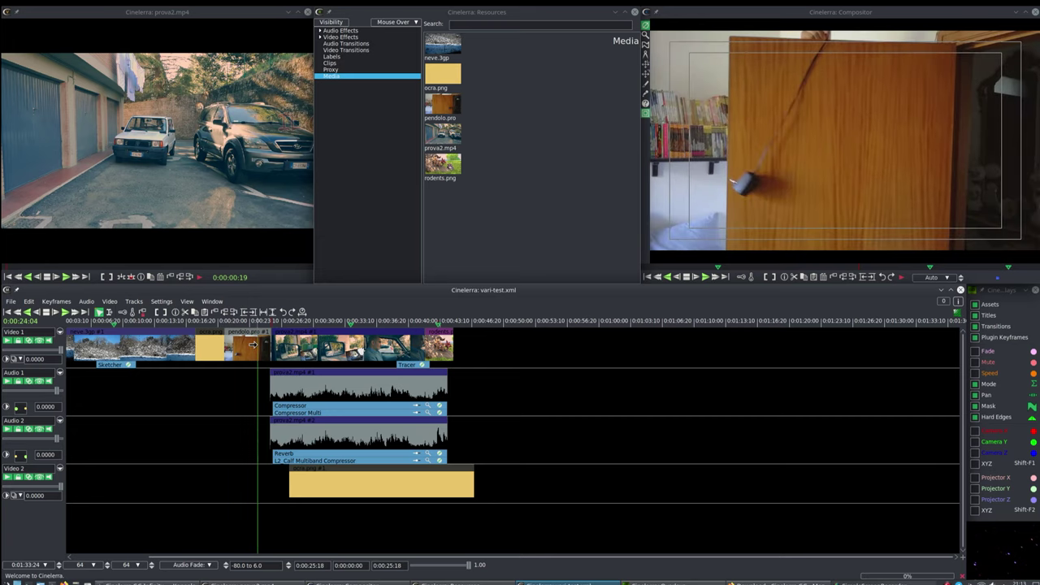
Review the edit-boundary actions offered for Button 3 in the Interface preferences, keeping Src Only (slip).
key("shift+p")
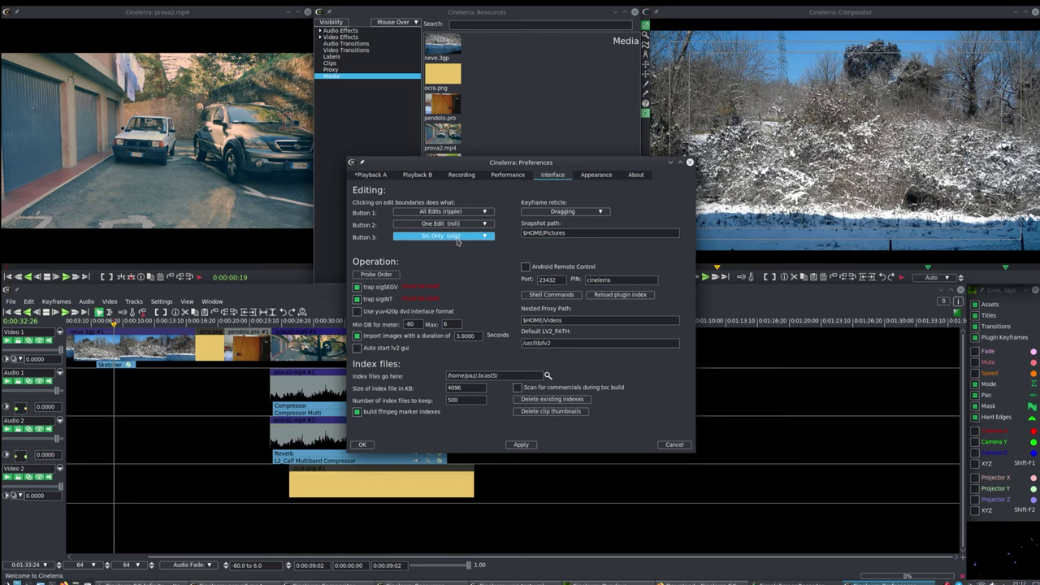
left_click(457, 240)
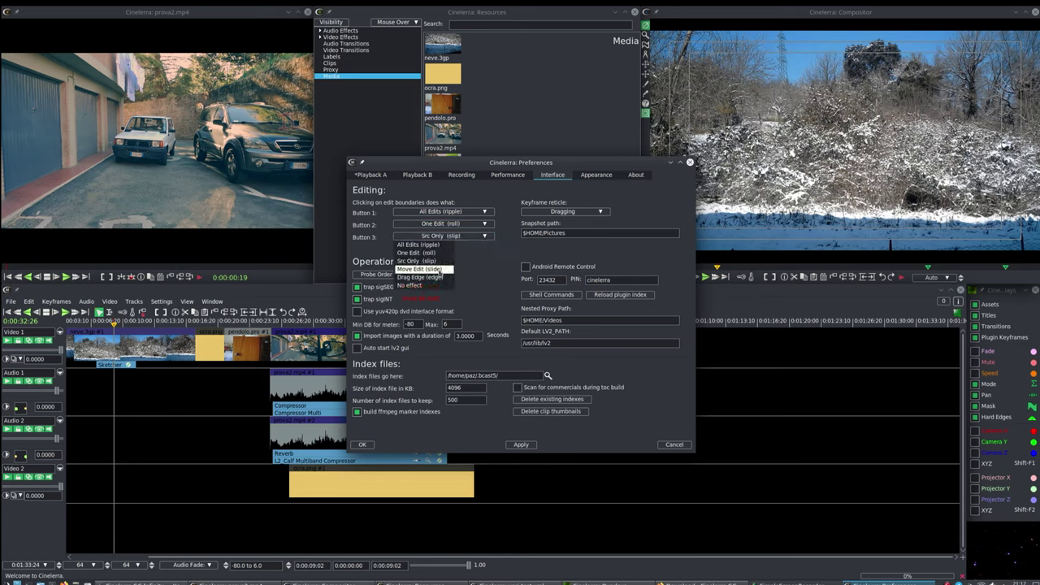
left_click(424, 261)
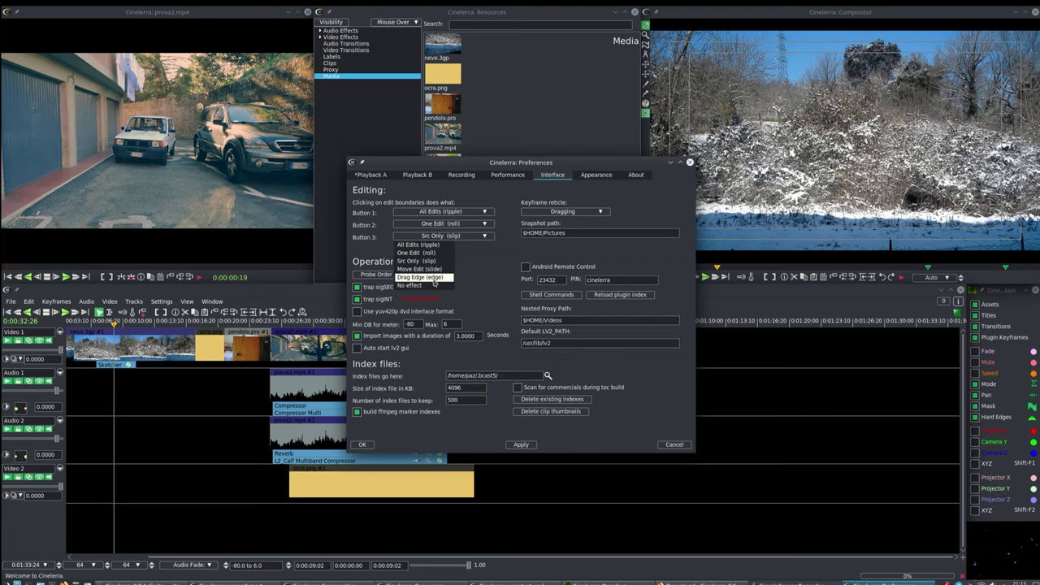
left_click(363, 444)
Adjust the cut between pendolo.pro and prova2.mp4 on Video 1, placing it at about 0:00:25:02.
left_click(268, 349)
left_click_drag(267, 349, 263, 351)
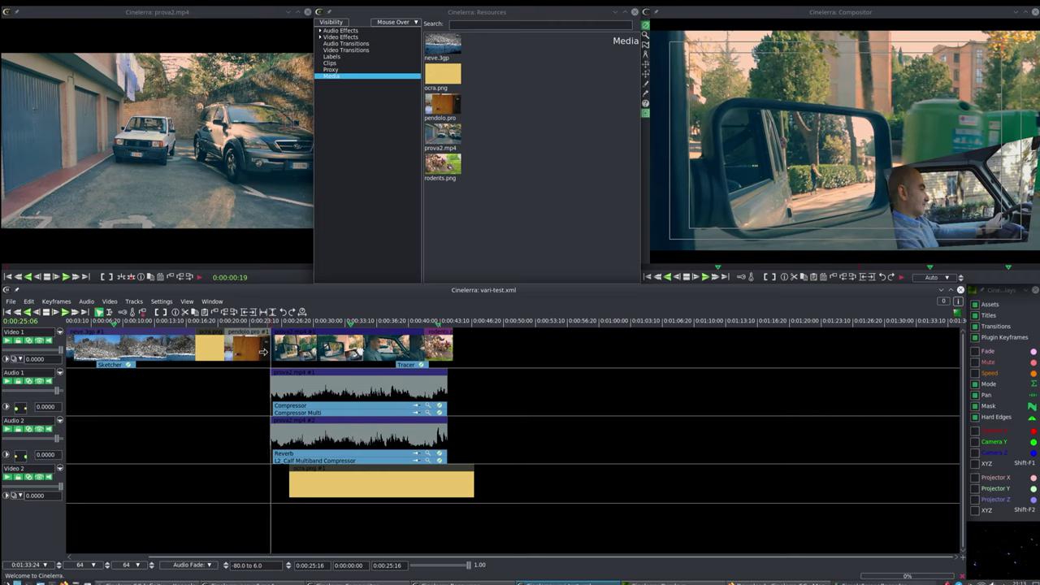
right_click(281, 350)
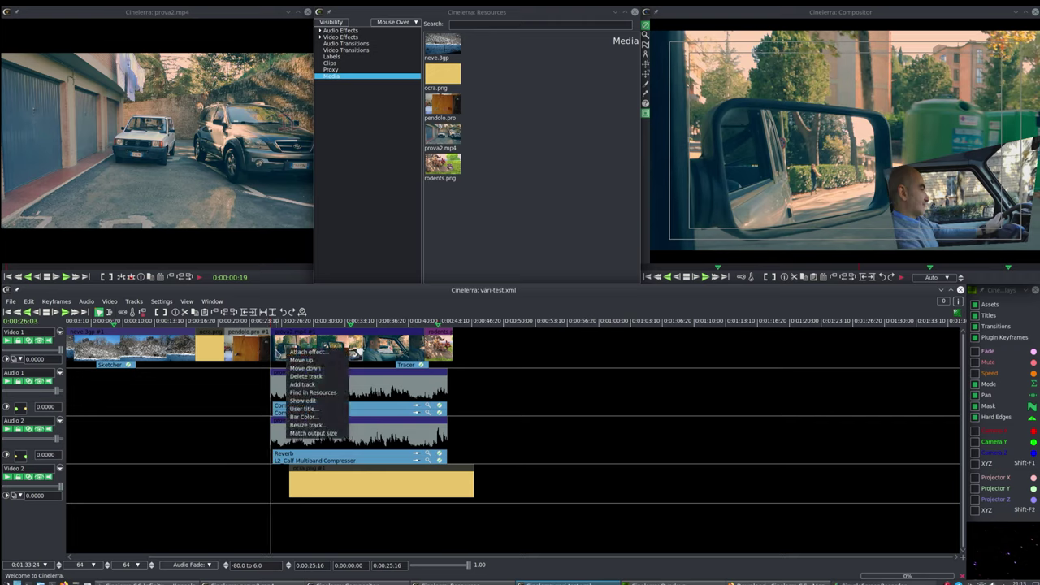
key("Escape")
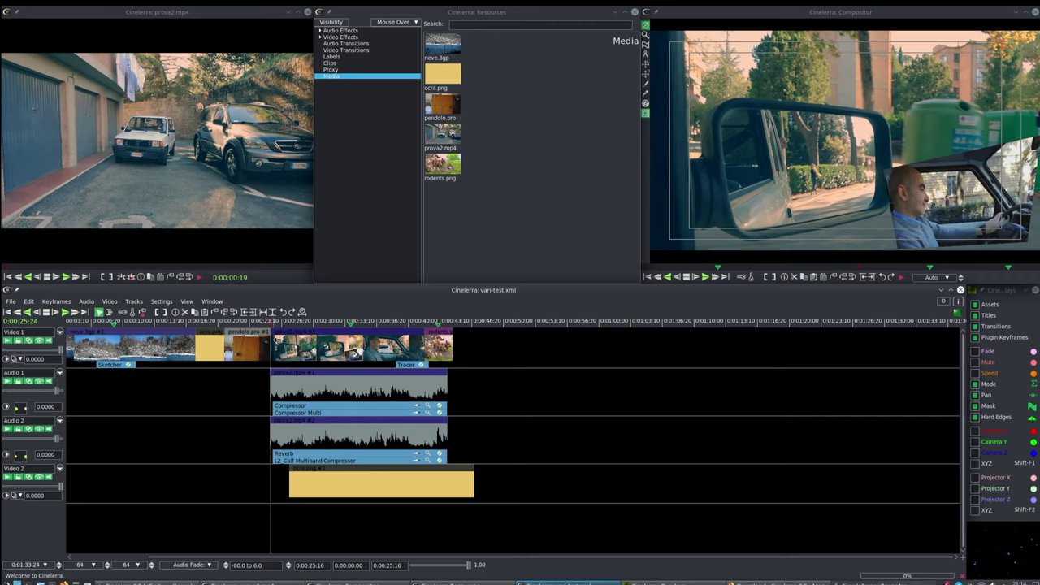
left_click_drag(304, 333, 255, 338)
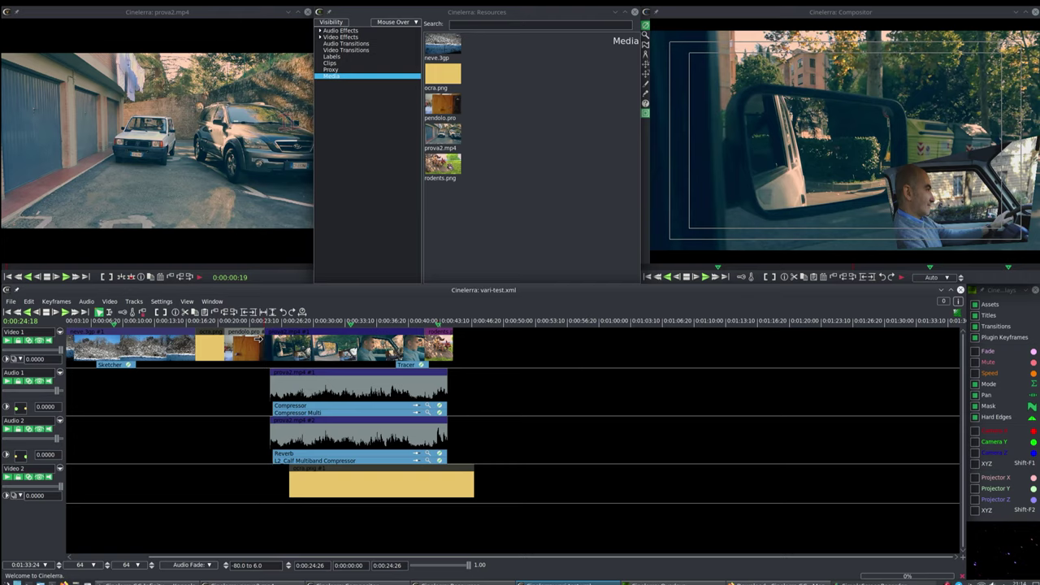
mouse_move(259, 343)
left_mouse_down()
mouse_move(299, 349)
mouse_move(249, 337)
mouse_move(275, 345)
left_mouse_up()
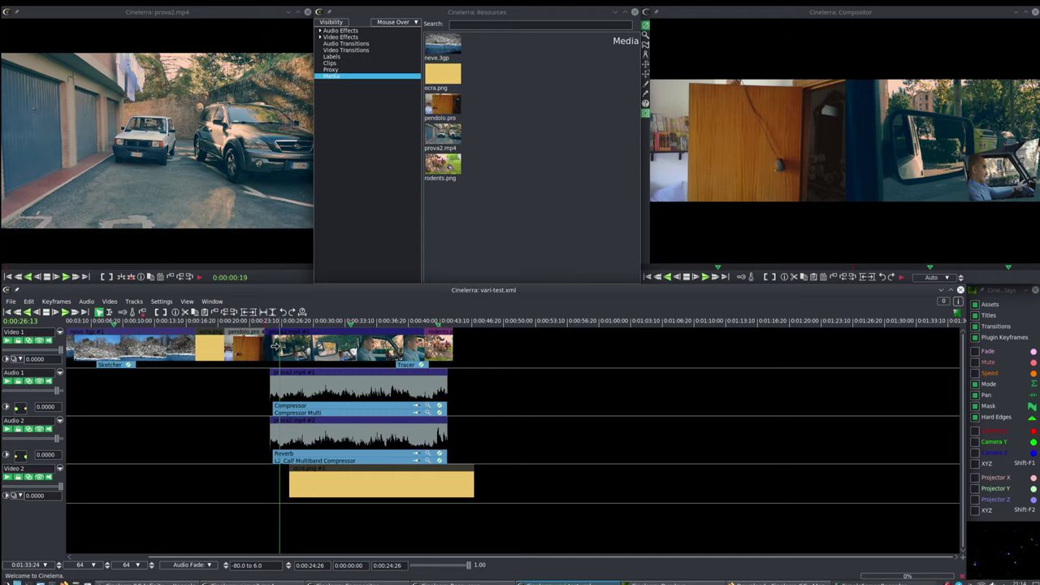
mouse_move(266, 342)
left_mouse_down()
mouse_move(250, 341)
mouse_move(279, 348)
mouse_move(266, 345)
left_mouse_up()
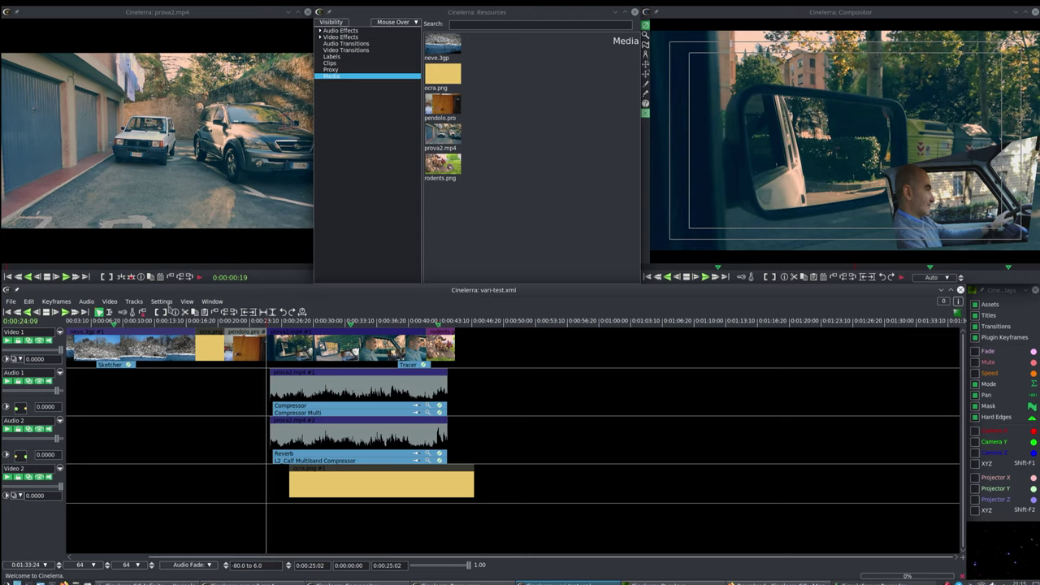
Review the layout, time format, color and flag options in the Appearance preferences.
left_click(166, 303)
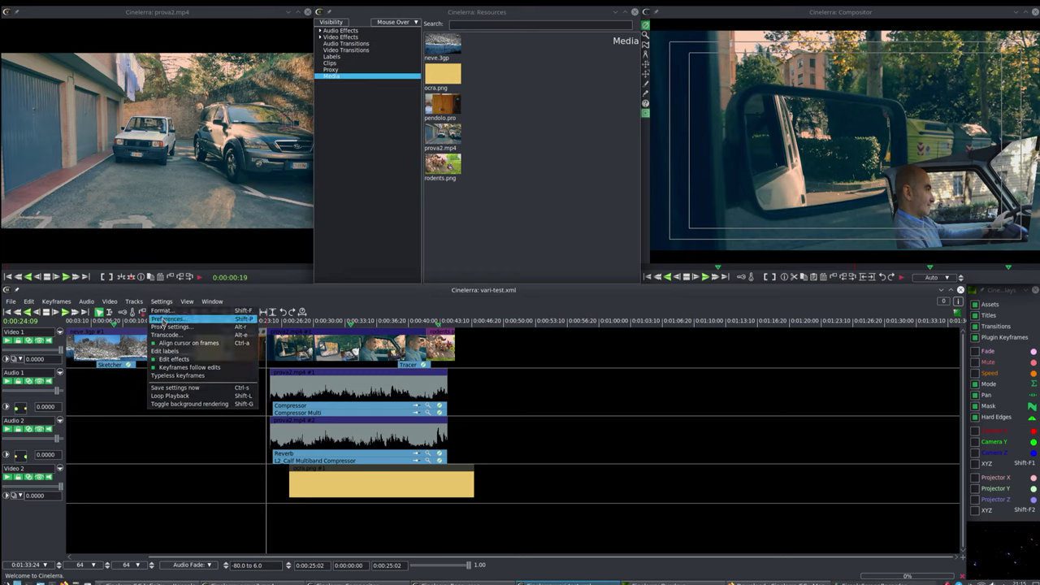
left_click(163, 319)
left_click(597, 175)
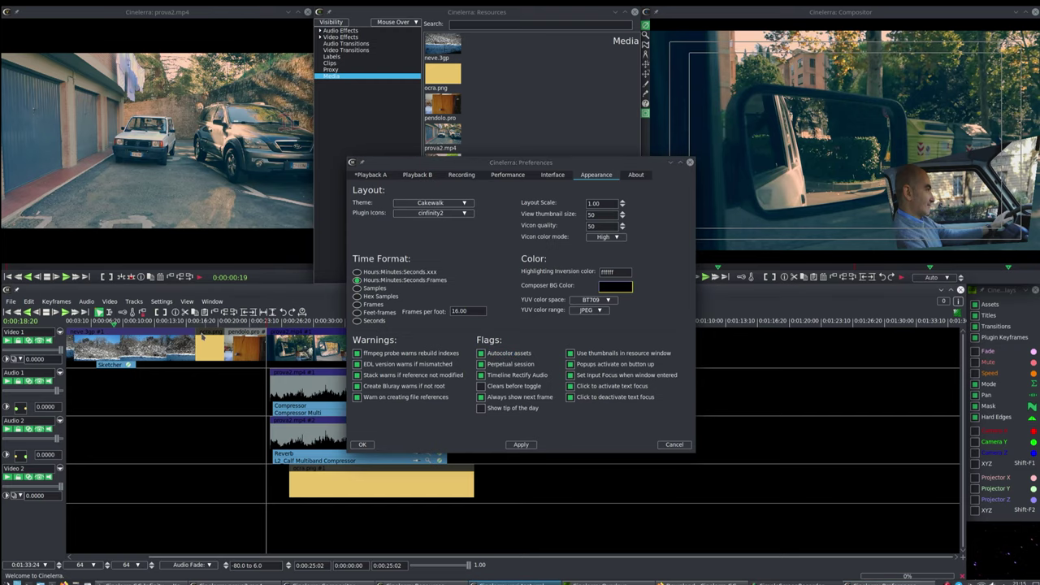
key("Return")
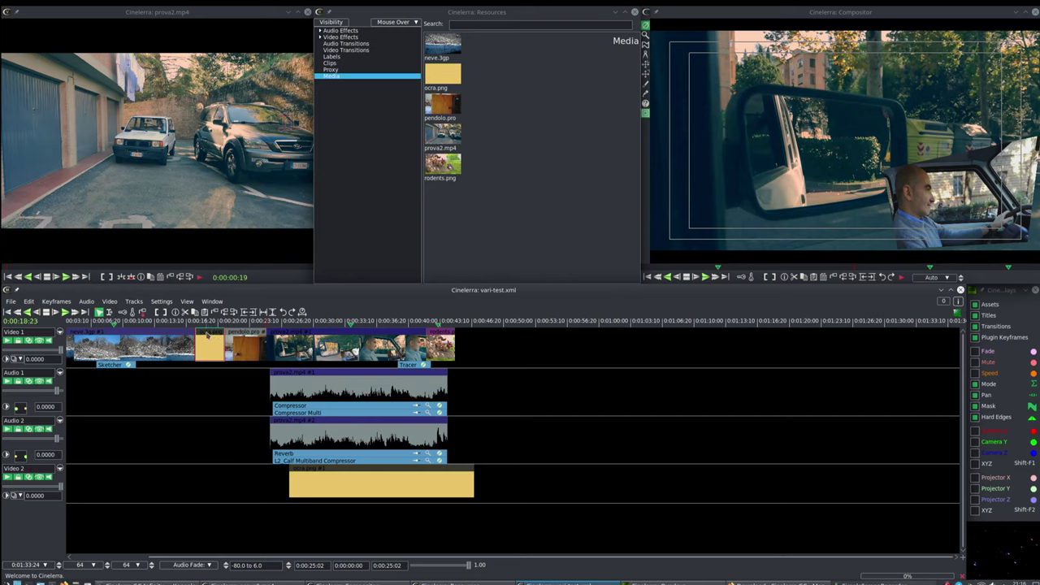
Change the title bar color of the ocra.png edit on Video 1 to red, hue 353, saturation 0.76, value 1.00.
right_click(208, 336)
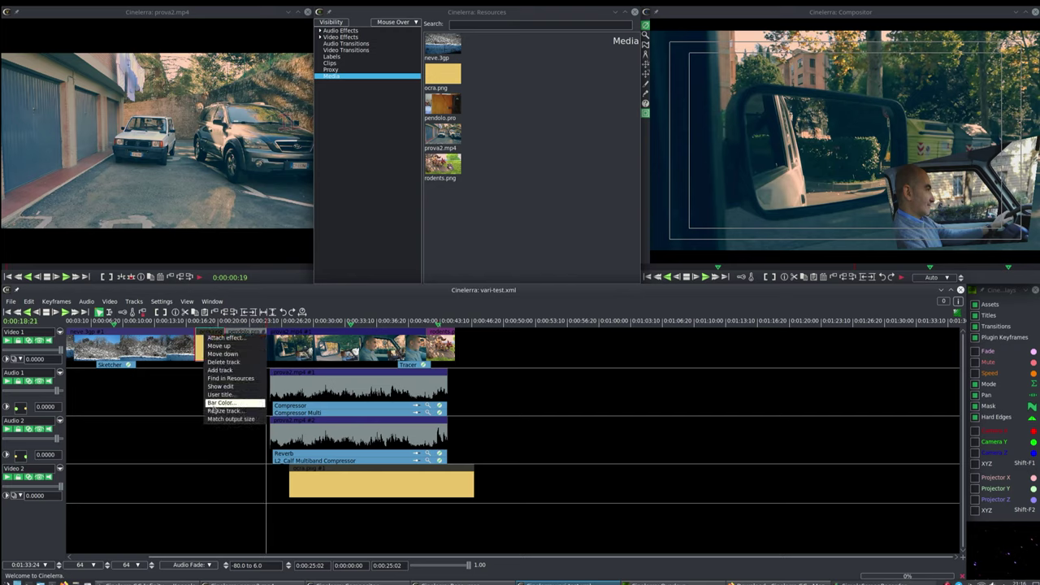
left_click(215, 404)
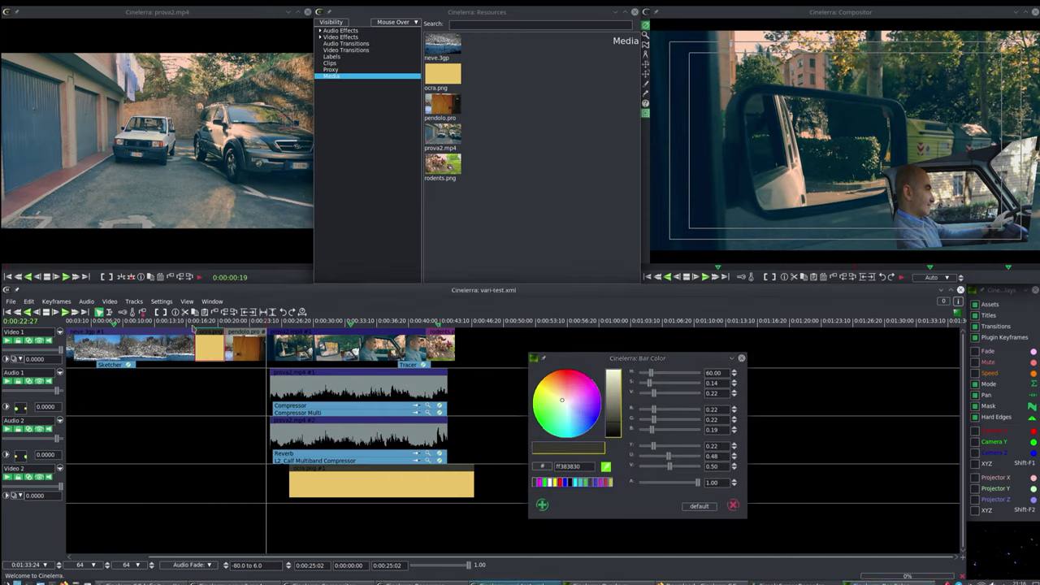
left_click(570, 380)
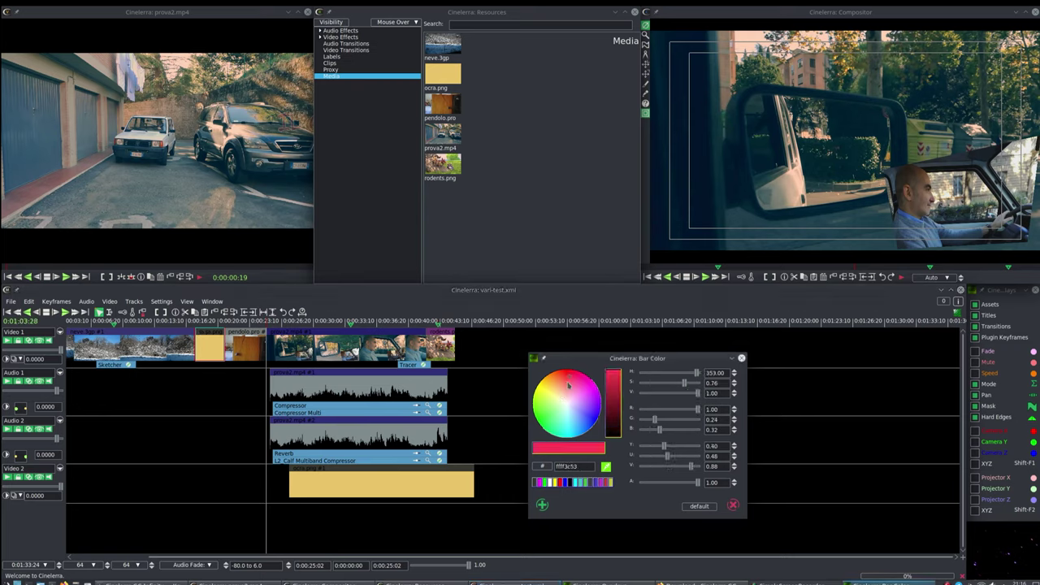
left_click(542, 505)
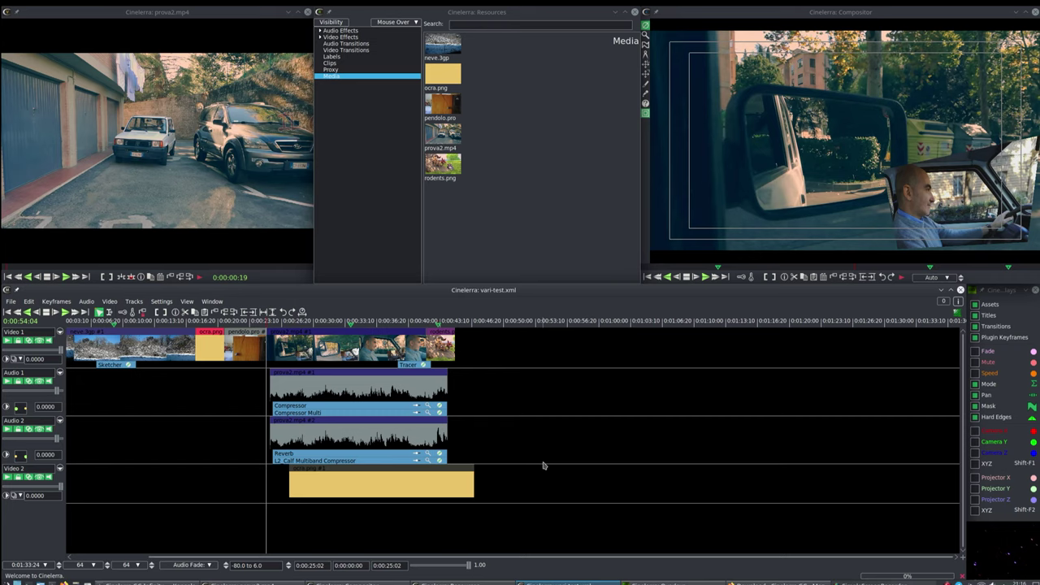
Disable Timeline Rectify Audio in the Appearance preferences, apply it, and examine the prova2.mp4 waveform on Audio 1.
key("shift+p")
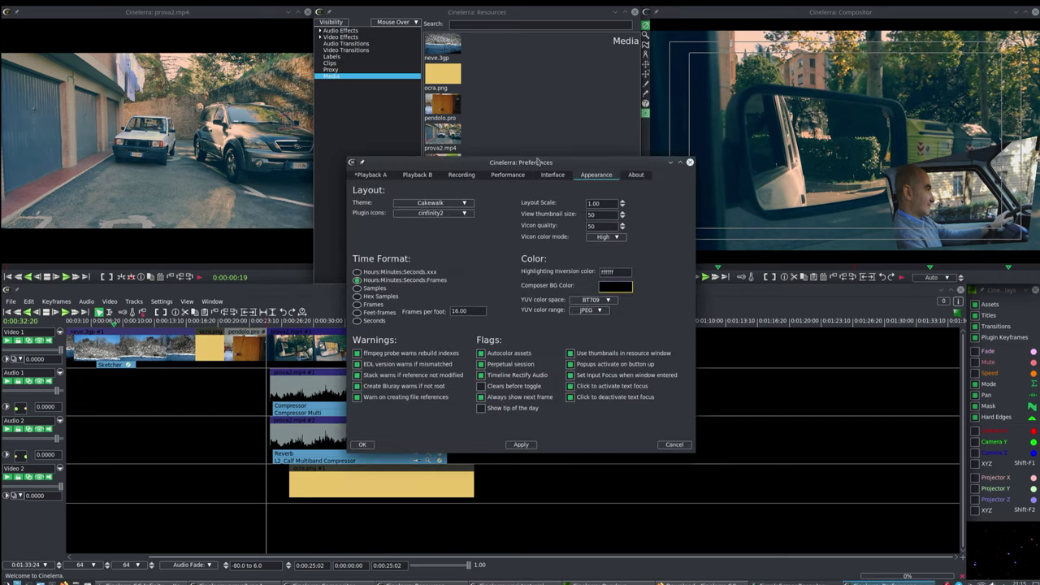
left_click_drag(534, 165, 750, 168)
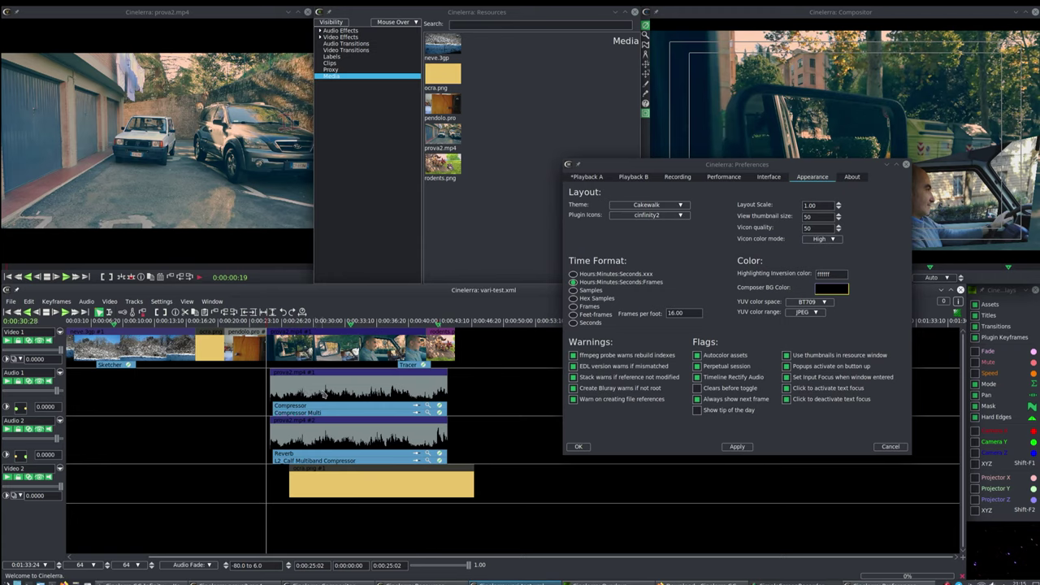
left_click(704, 388)
left_click(697, 379)
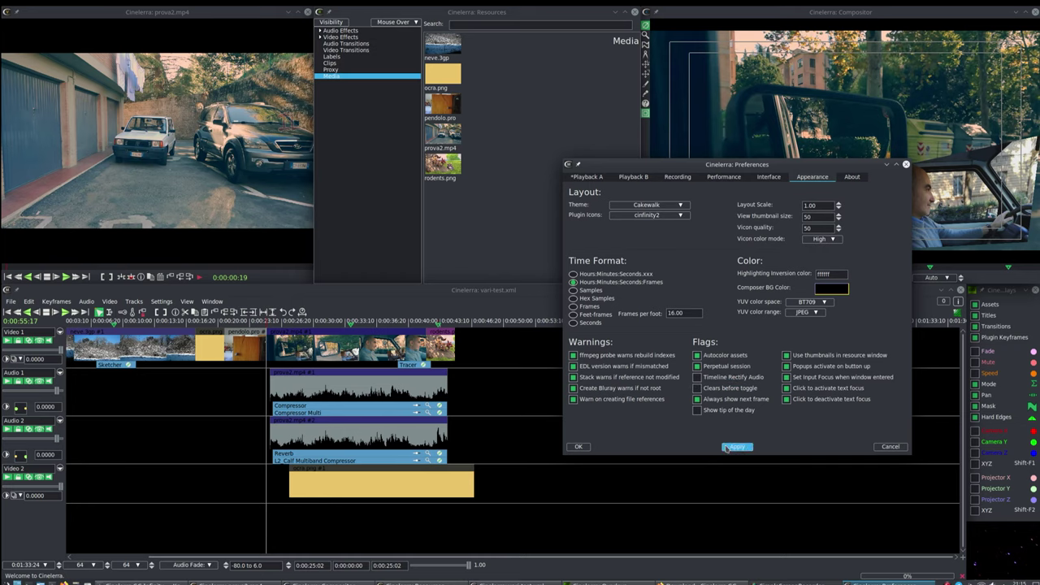
left_click(735, 447)
left_click(373, 383)
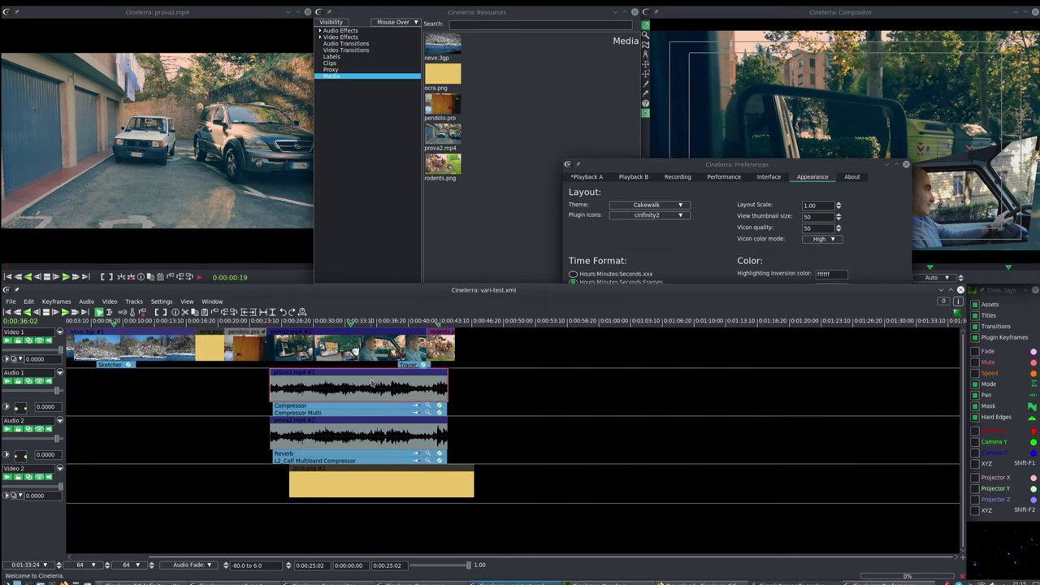
left_click(337, 394)
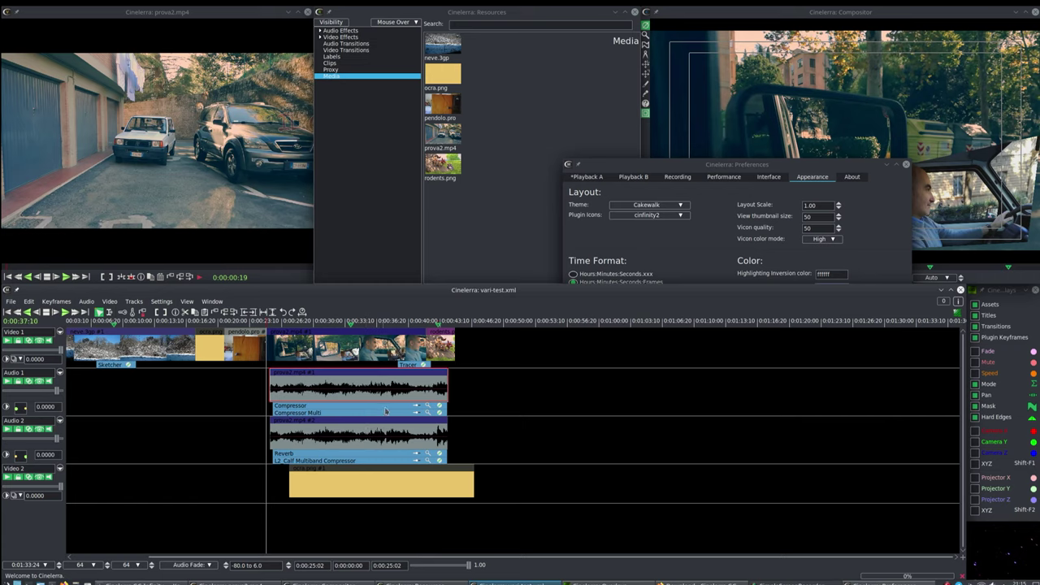
Re-enable Timeline Rectify Audio in the Appearance preferences and check the rectified waveforms on the timeline.
left_click(718, 168)
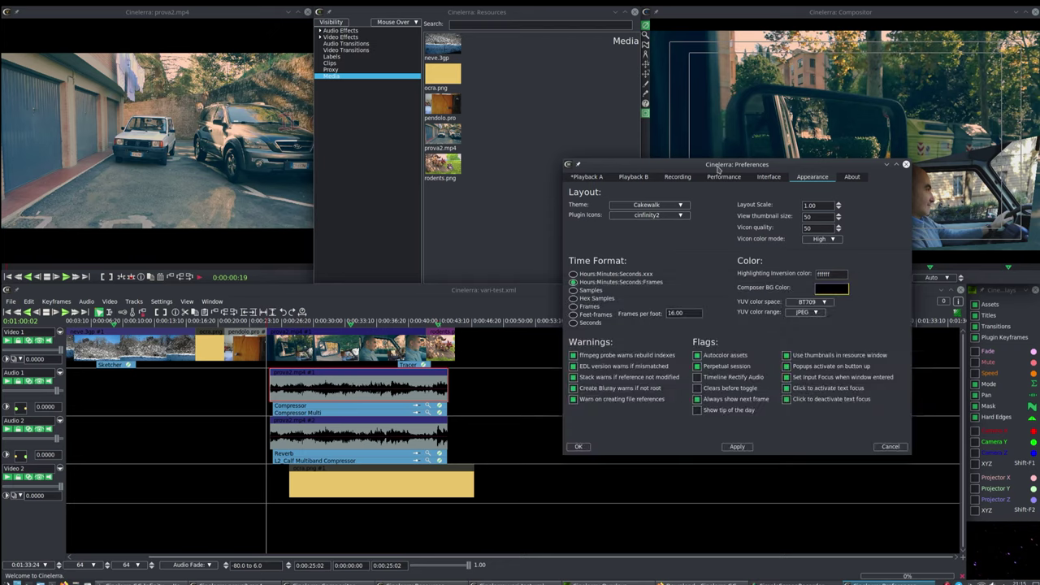
left_click(702, 388)
left_click(235, 387)
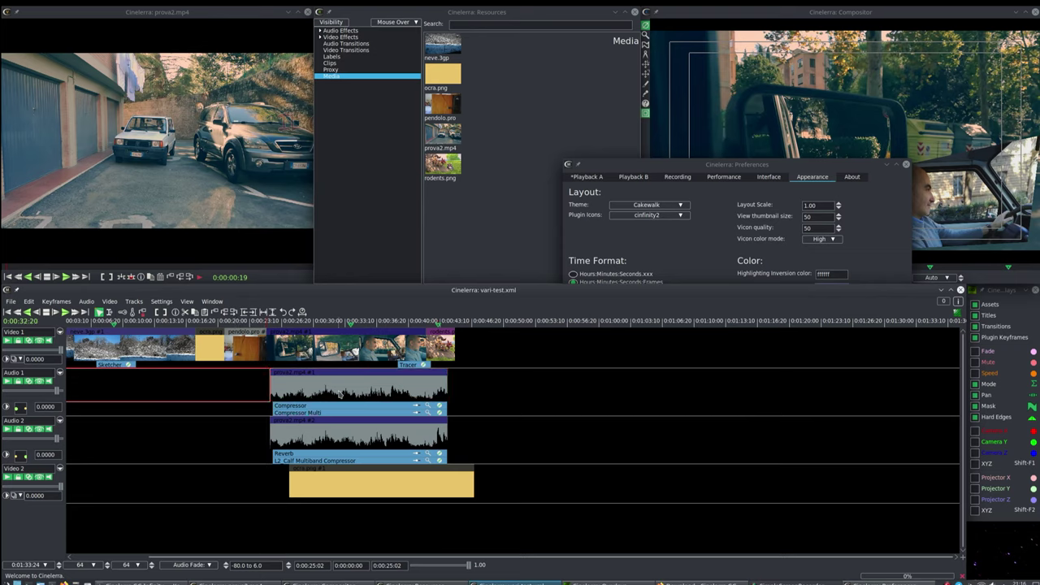
left_click(234, 387)
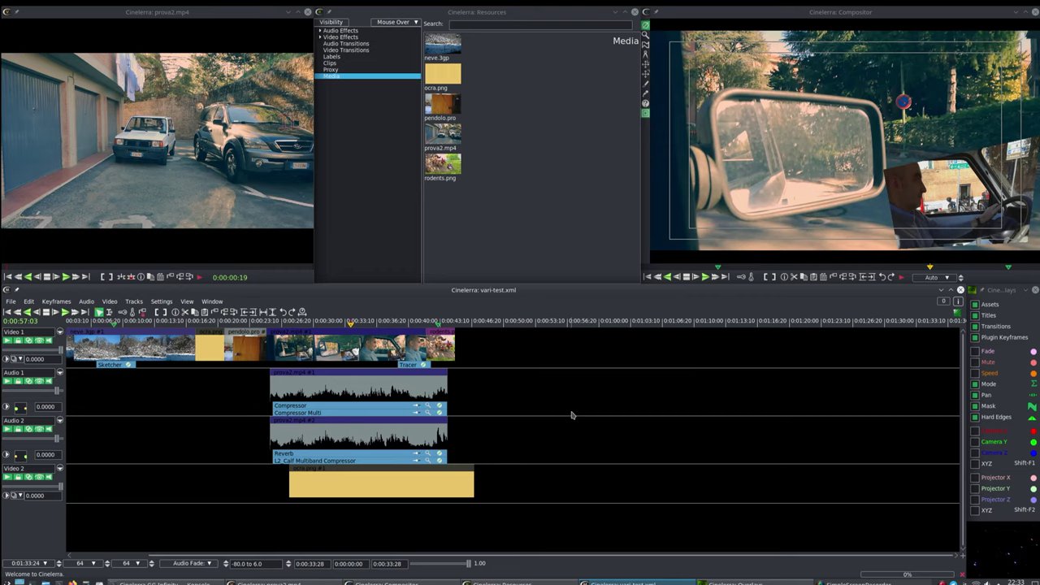
Open the Compressor and Compressor Multi effects on Audio 1 side by side and review the settings of bands 1 to 3.
left_click(428, 407)
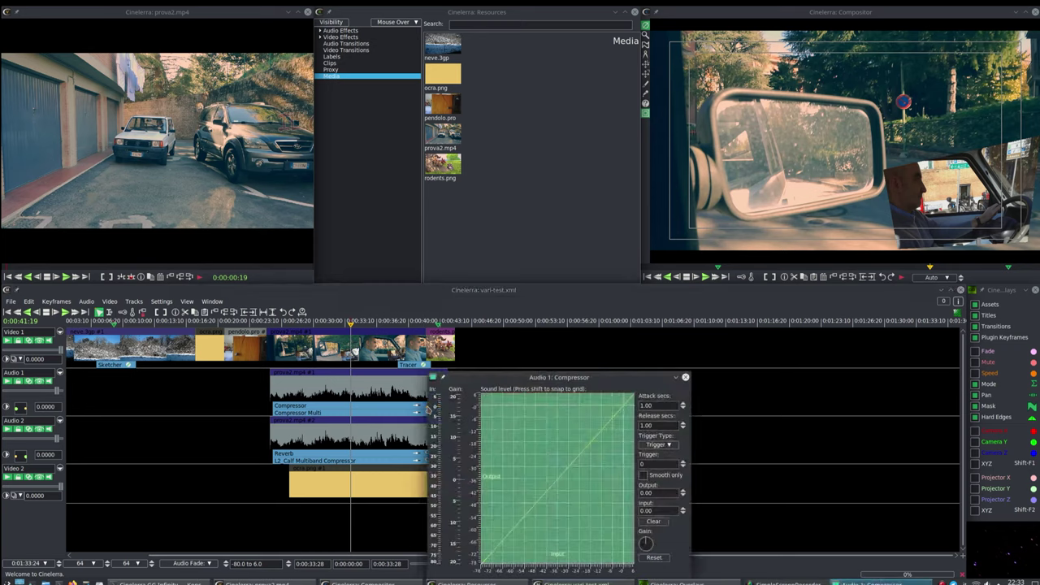
left_click_drag(579, 382, 183, 39)
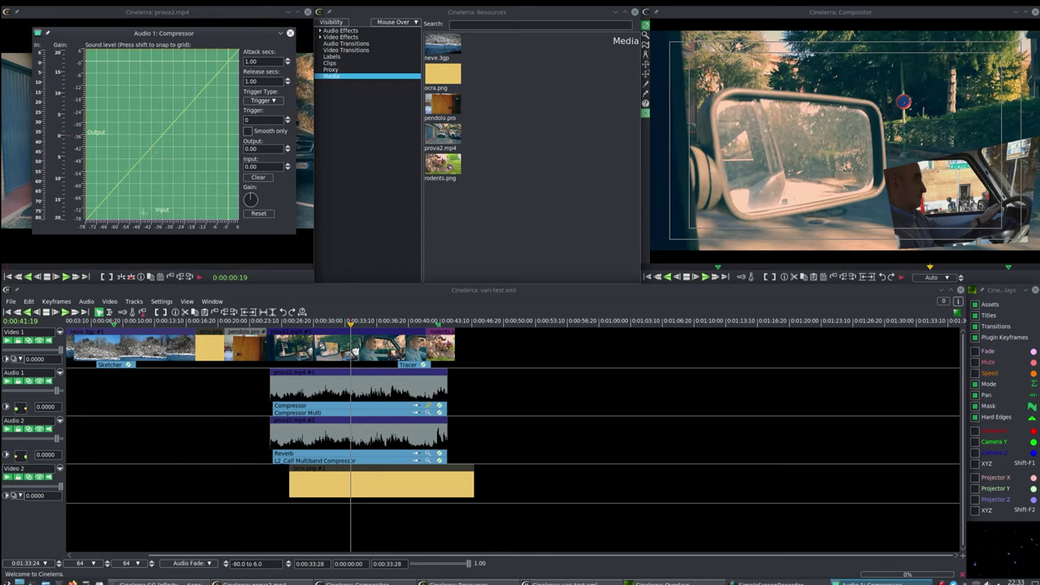
left_click(427, 413)
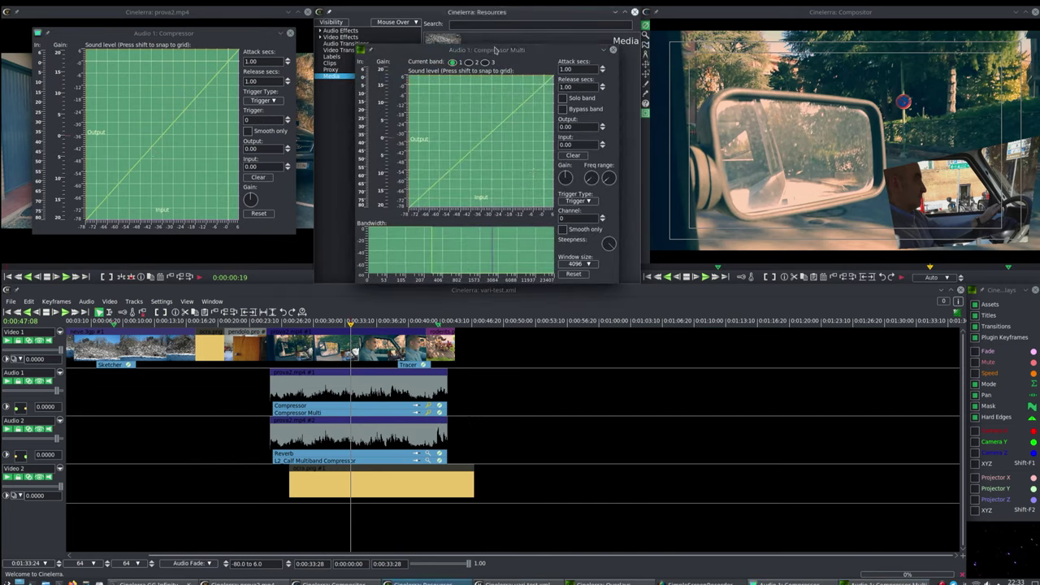
left_click_drag(495, 50, 481, 33)
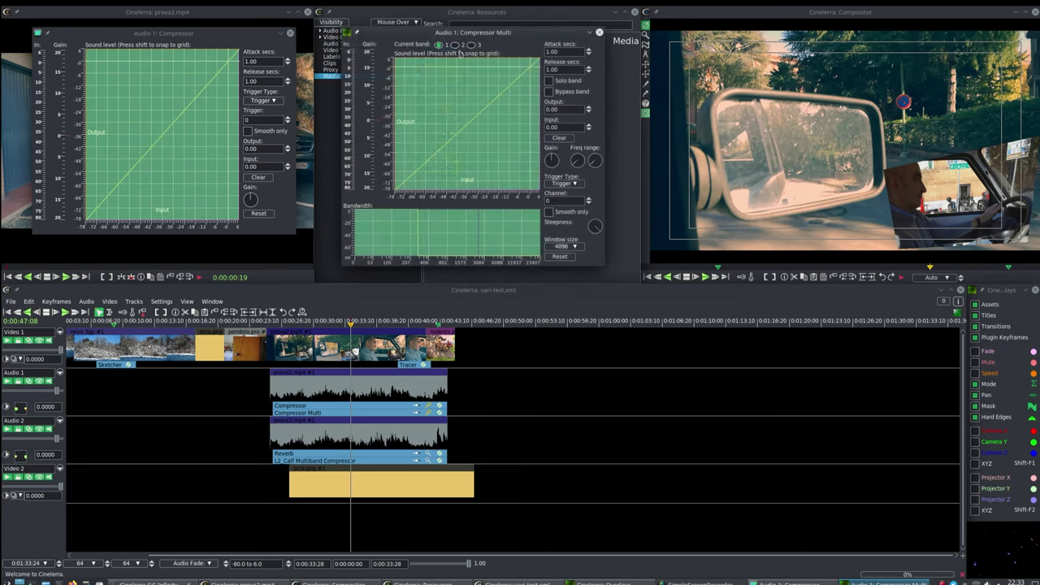
left_click(455, 44)
left_click(471, 45)
left_click(439, 45)
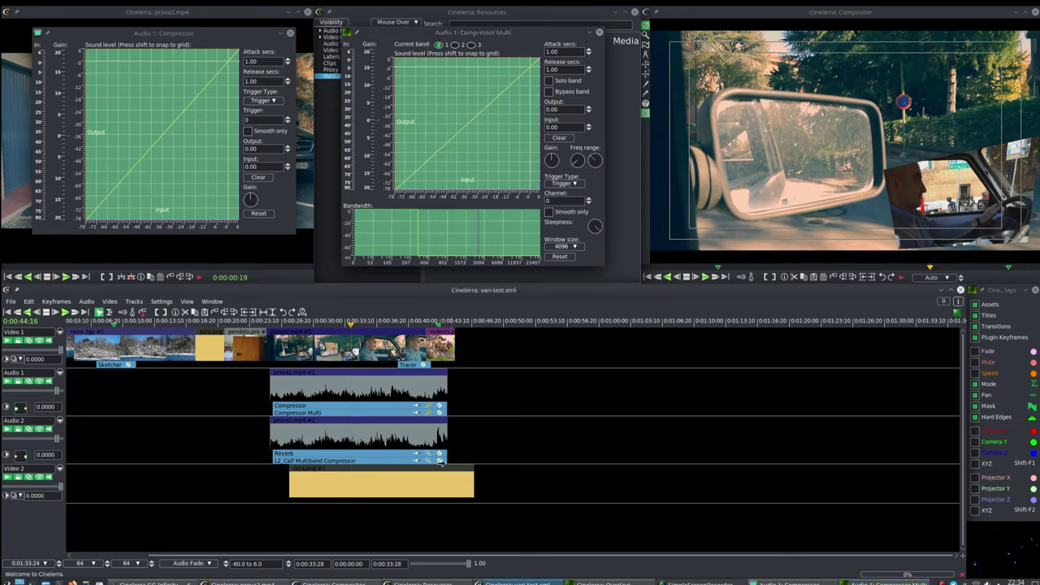
Open the graphical interface of the L2_Calf Multiband Compressor on Audio 2 and place it beside the other compressor windows for comparison.
left_click(427, 460)
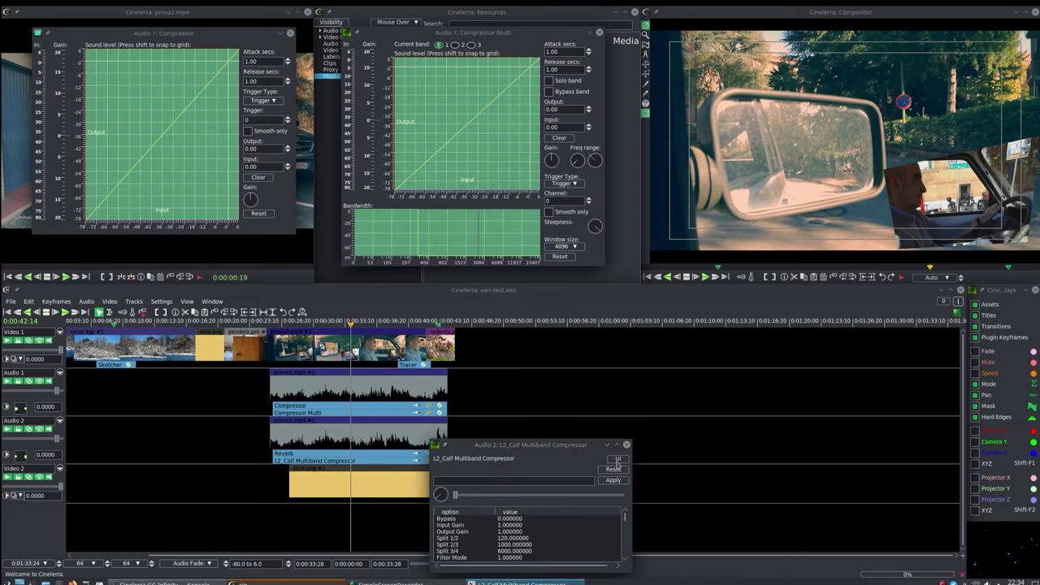
left_click(618, 458)
left_click_drag(817, 314, 817, 45)
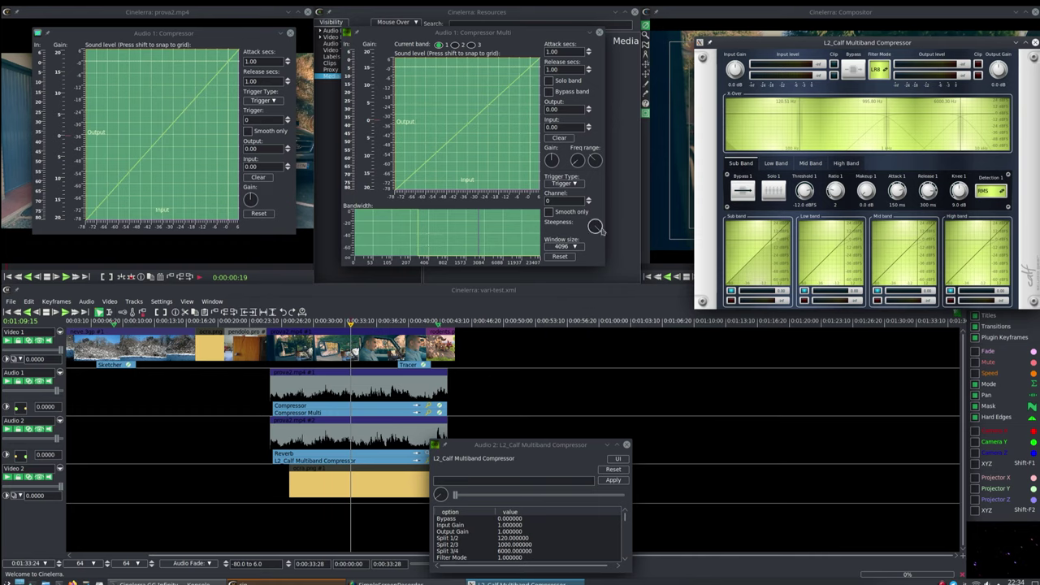
Reduce the steepness in Compressor Multi and adjust the upper frequency range of bands 1 and 2.
scroll(596, 228, "down", 3)
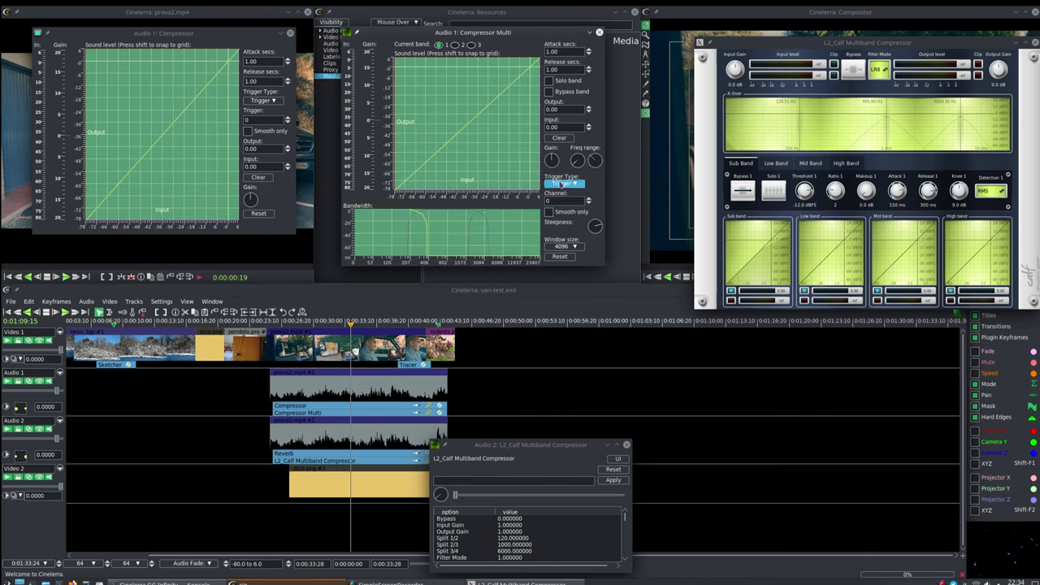
left_click_drag(595, 160, 551, 156)
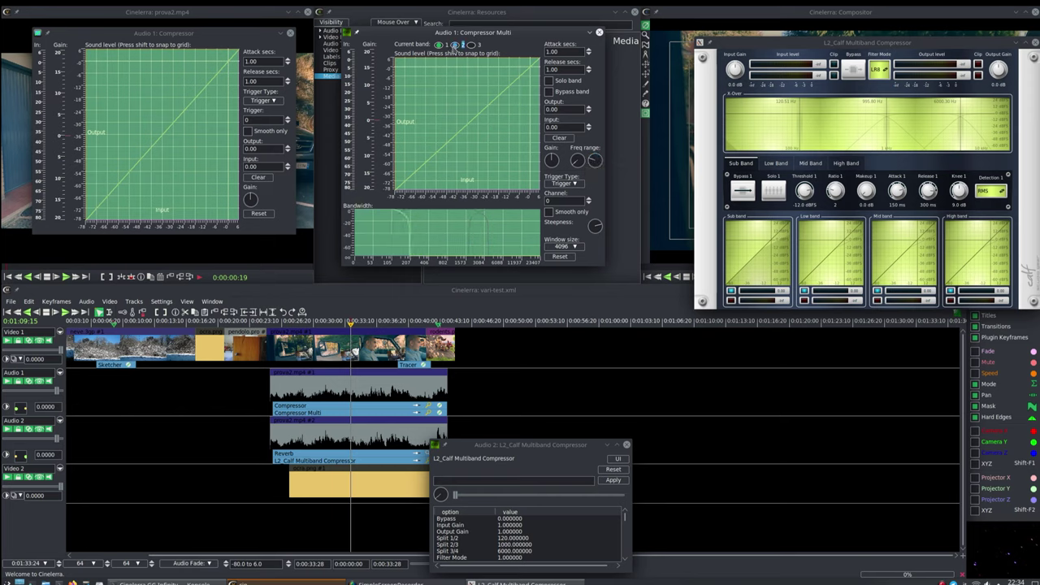
left_click(455, 44)
left_click_drag(595, 160, 579, 158)
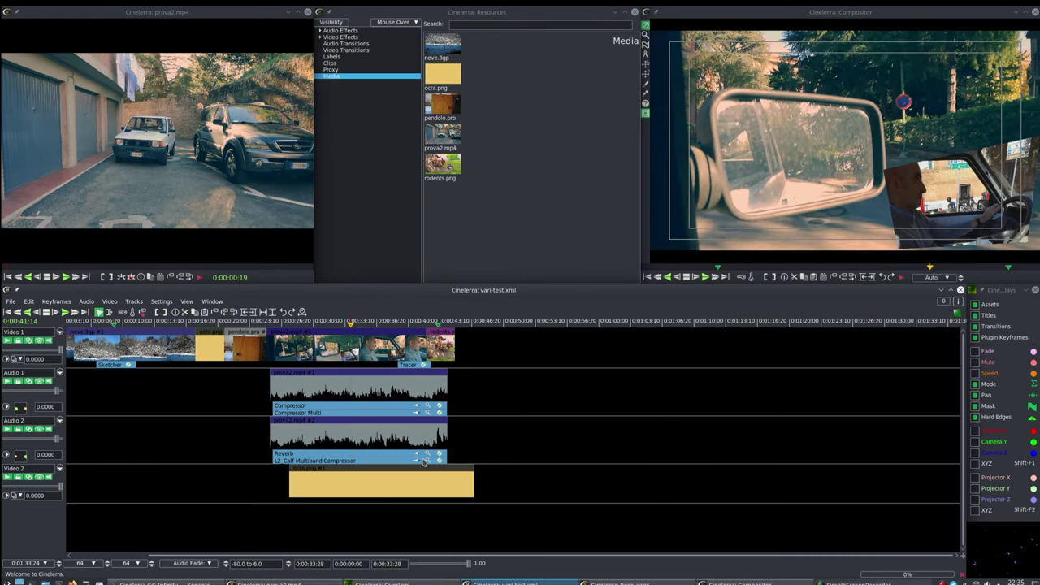
Review the Reverb settings on Audio 2 and list the available audio effects in the Resources window.
left_click(426, 454)
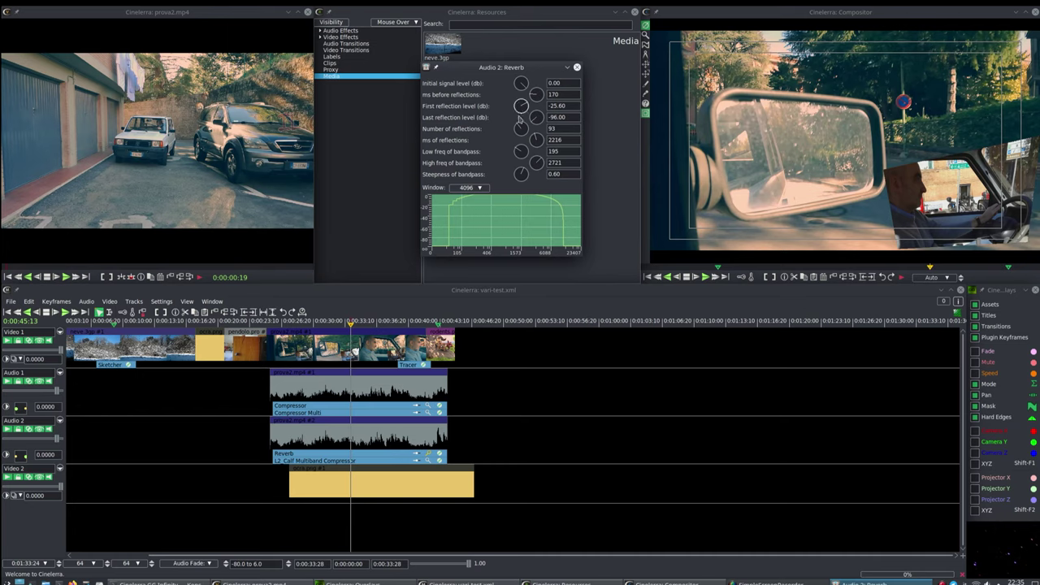
left_click(576, 68)
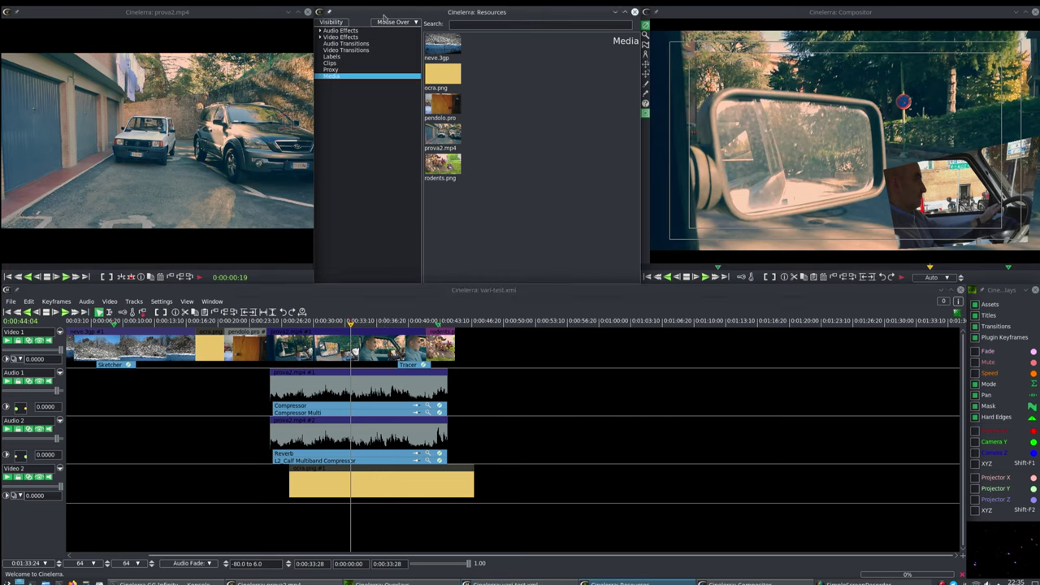
left_click(351, 32)
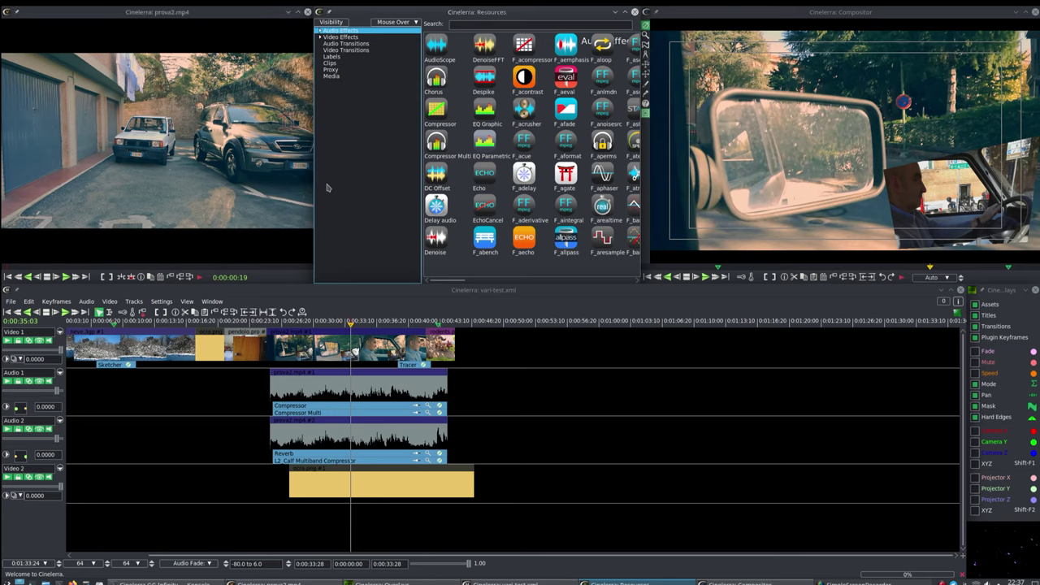
Review the saved window layouts, set the windows to the default positions, and restore the saved custom layout.
left_click(212, 301)
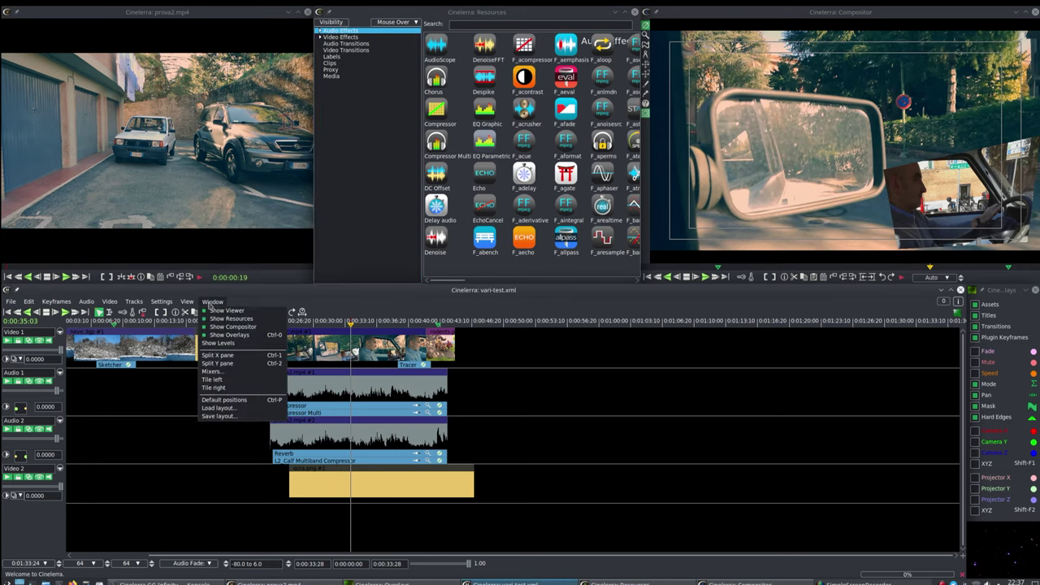
mouse_move(228, 408)
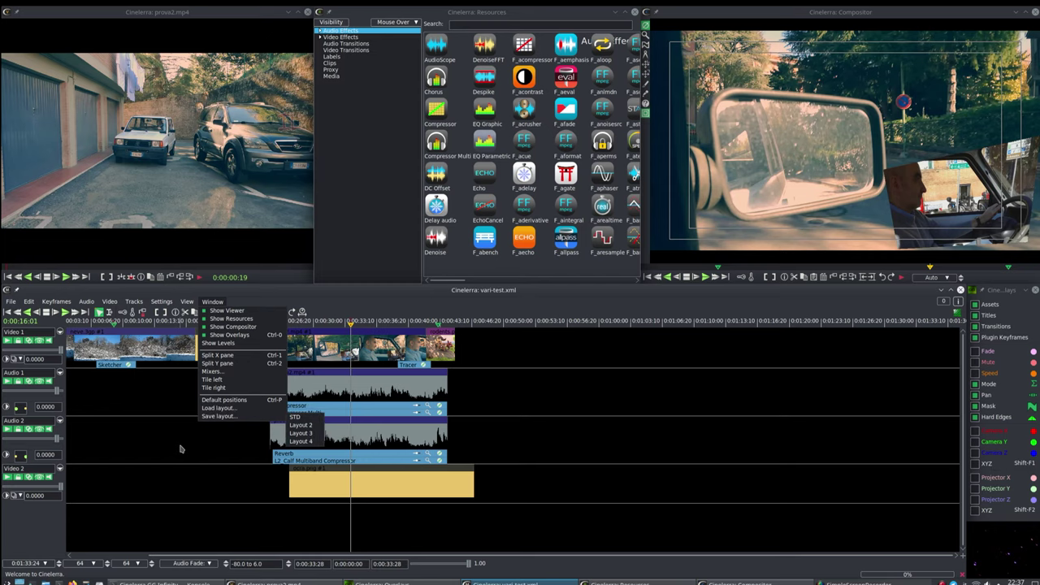
left_click(224, 400)
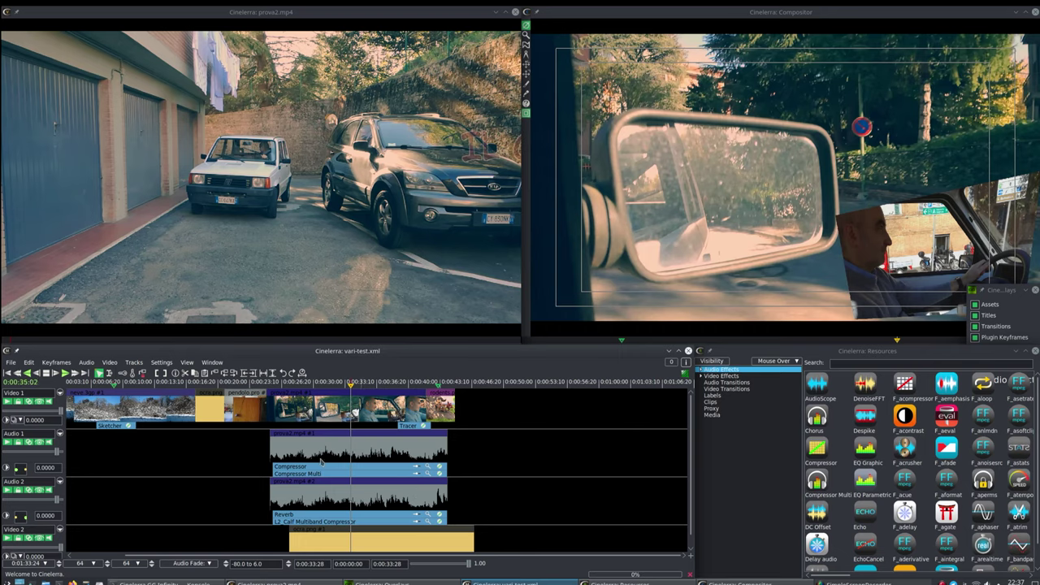
key("ctrl+shift+F1")
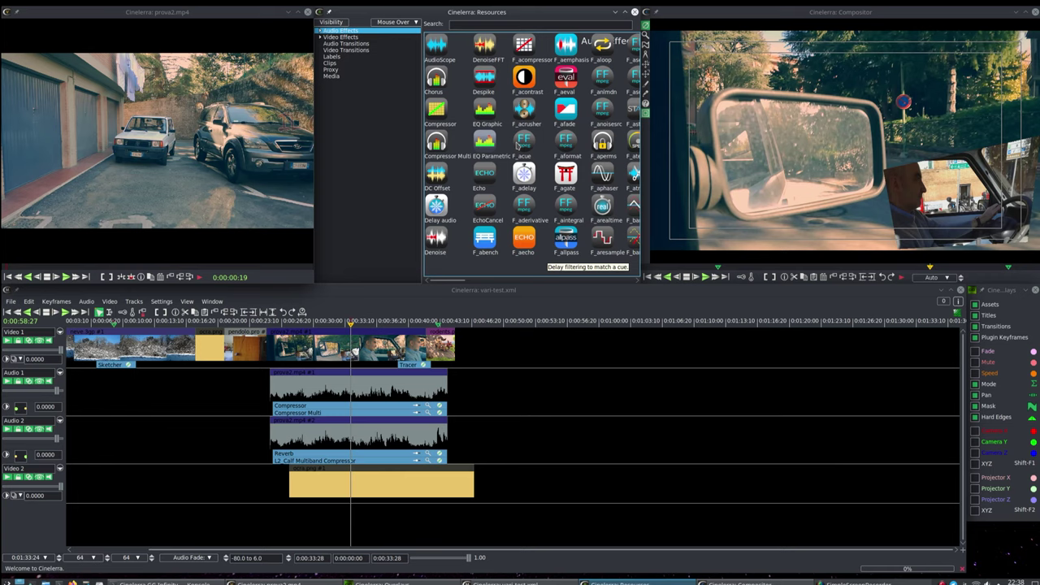
Create a new media folder named scena in the Resources window.
key("End")
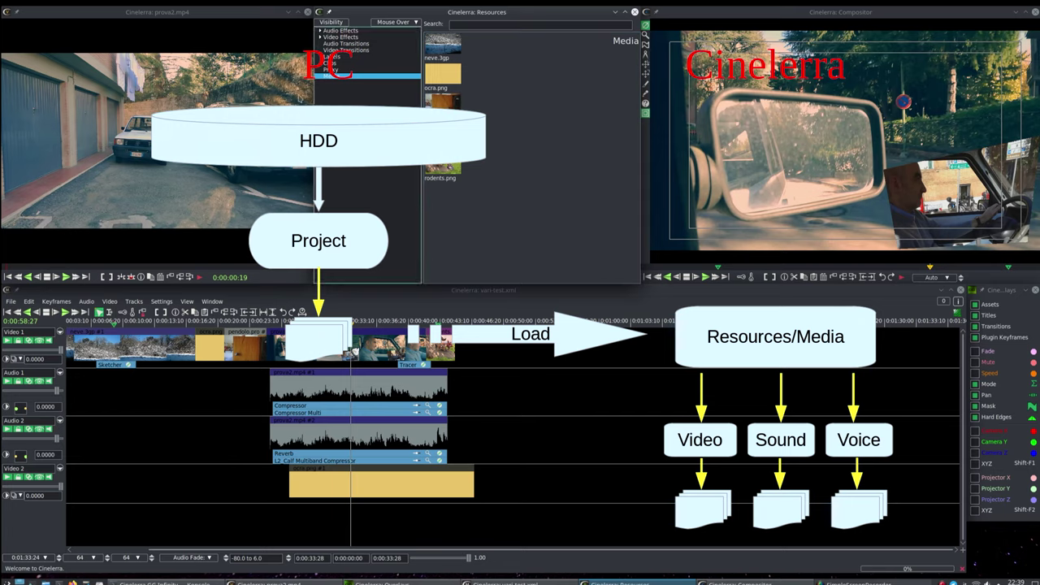
right_click(358, 133)
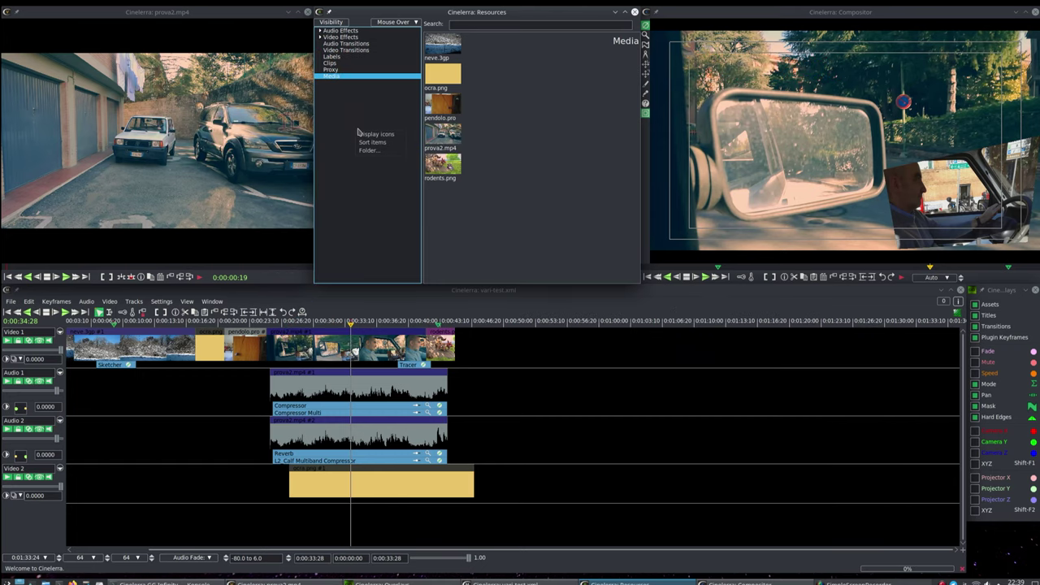
mouse_move(370, 150)
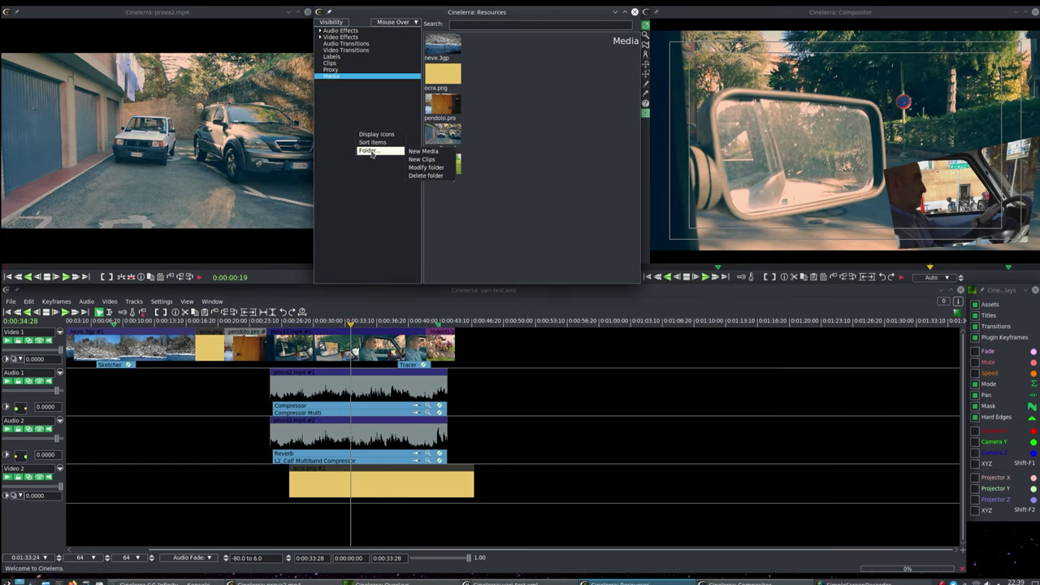
left_click(429, 153)
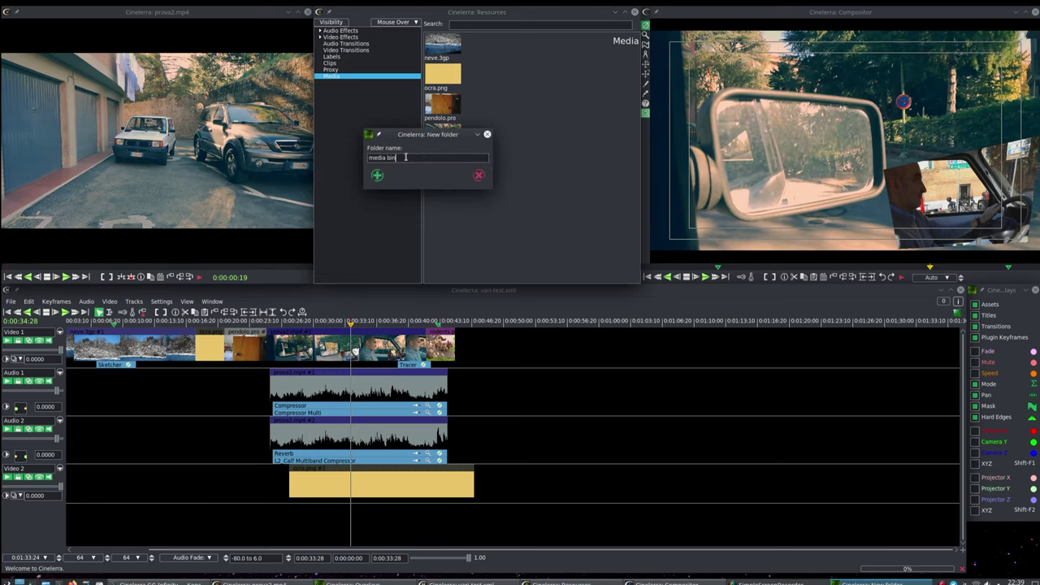
left_click_drag(397, 157, 371, 156)
type("sc")
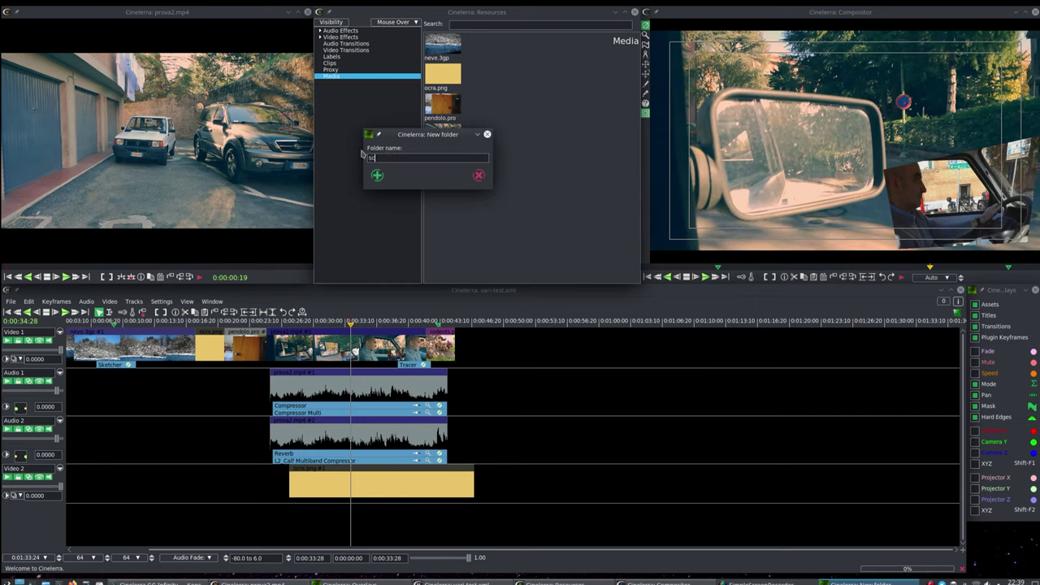
type("ena")
left_click(377, 174)
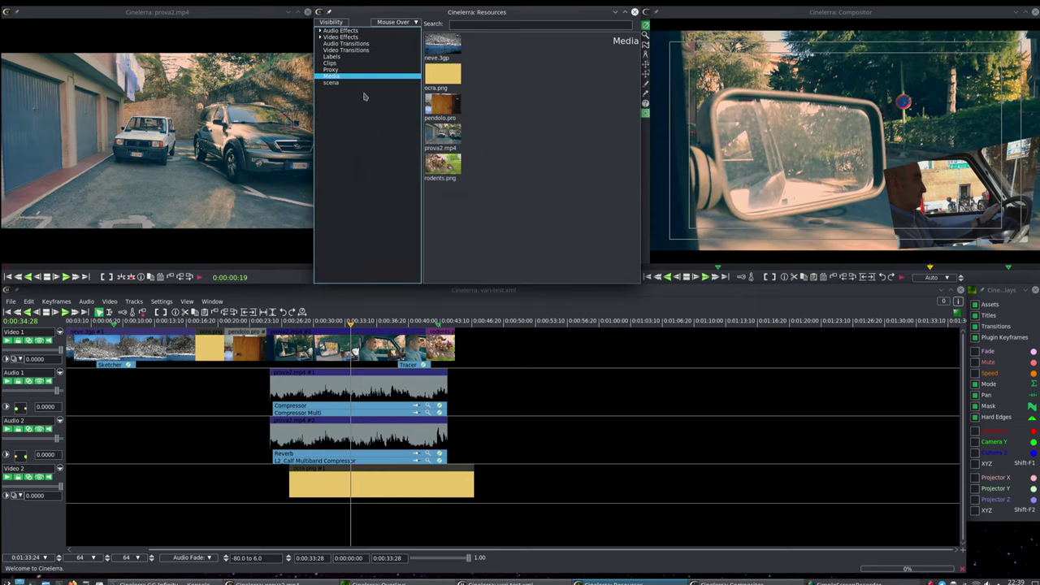
Move pendolo.pro and rodents.png from Media into the scena folder and select that folder.
left_click_drag(444, 107, 367, 84)
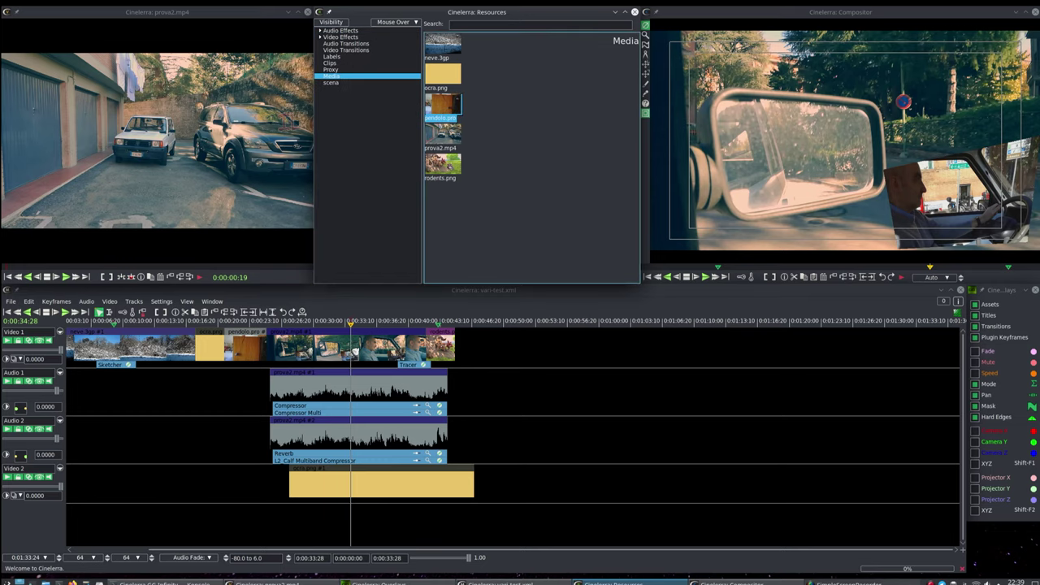
left_click_drag(440, 172, 340, 79)
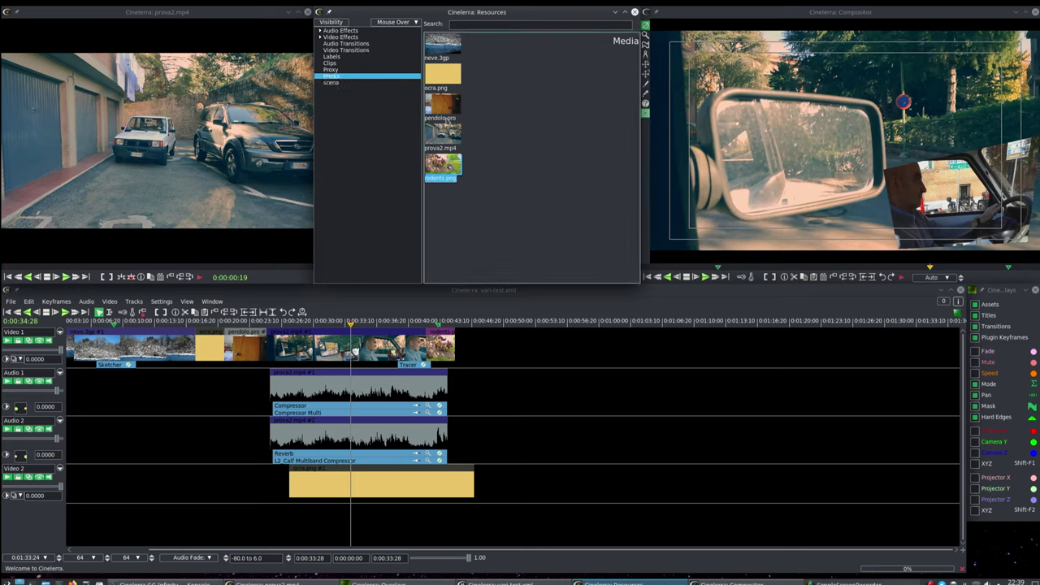
left_click(336, 85)
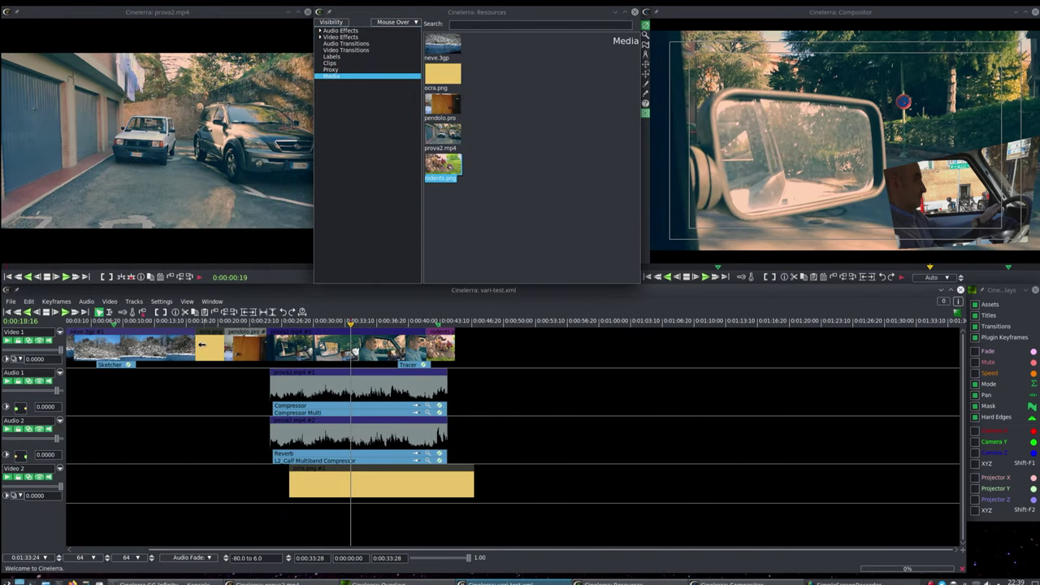
Open the Transcode settings and review the container formats available for FFMPEG, leaving mp4 selected.
left_click(169, 304)
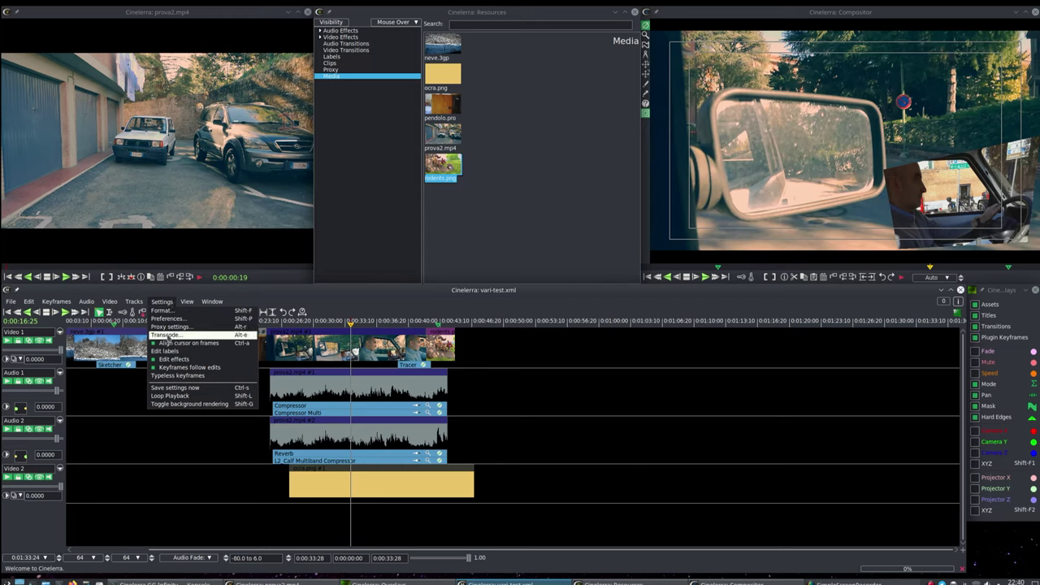
left_click(167, 335)
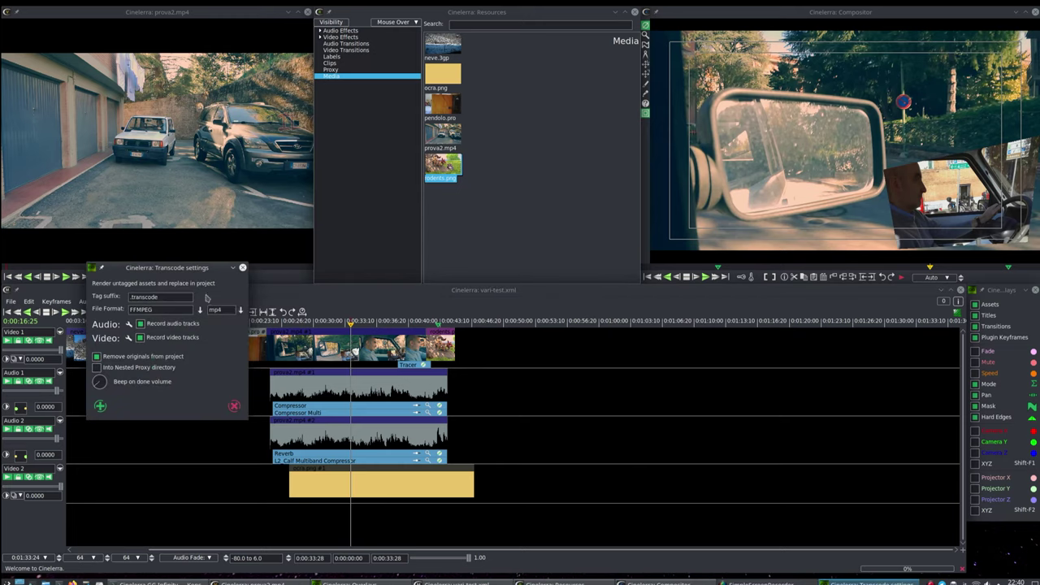
left_click_drag(188, 267, 590, 117)
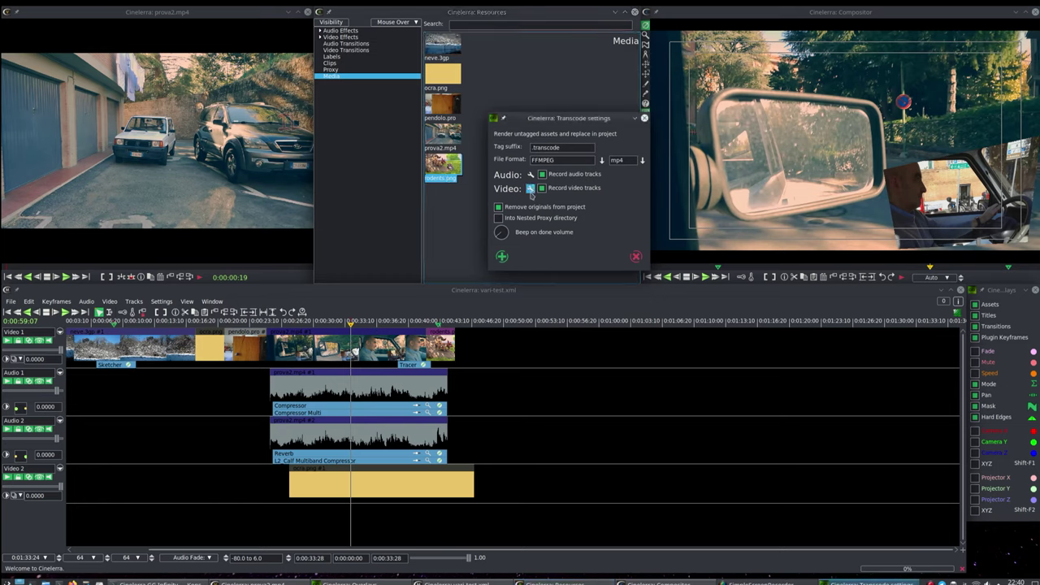
left_click(642, 160)
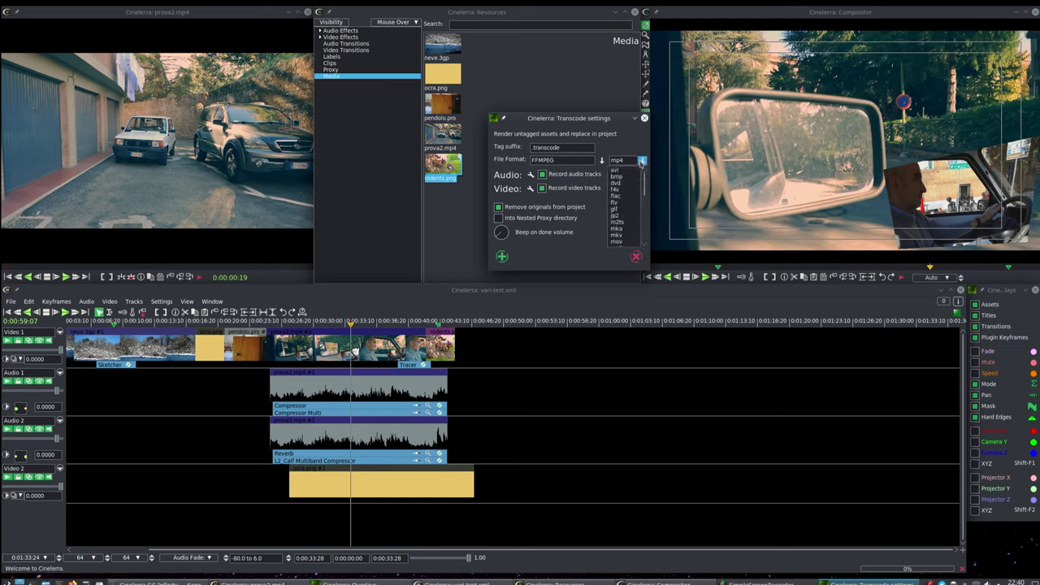
left_click(577, 188)
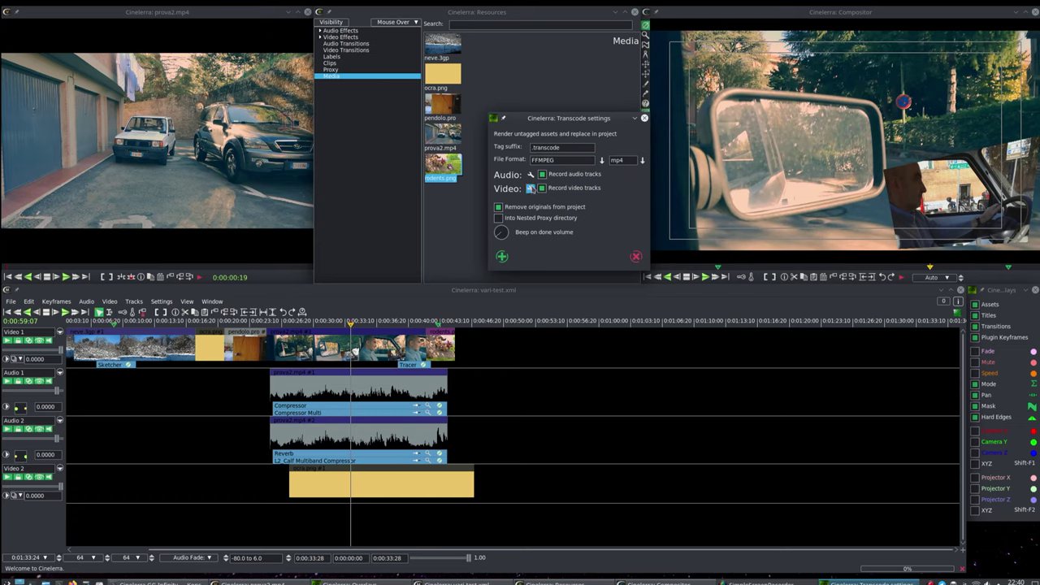
Review the h264.mp4 video preset and audio preset options in the Transcode settings and close them without changes.
left_click(530, 188)
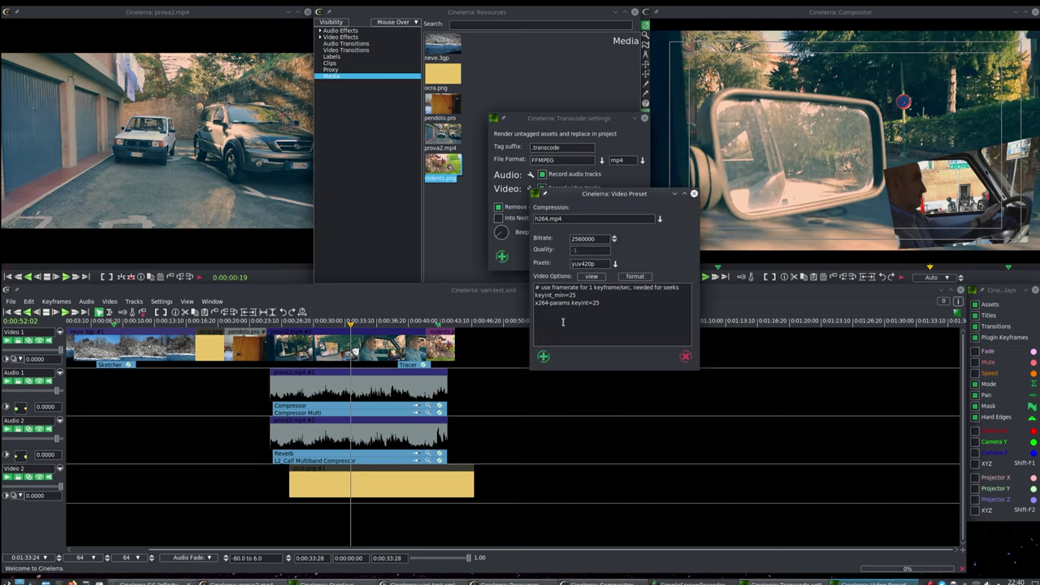
left_click(686, 356)
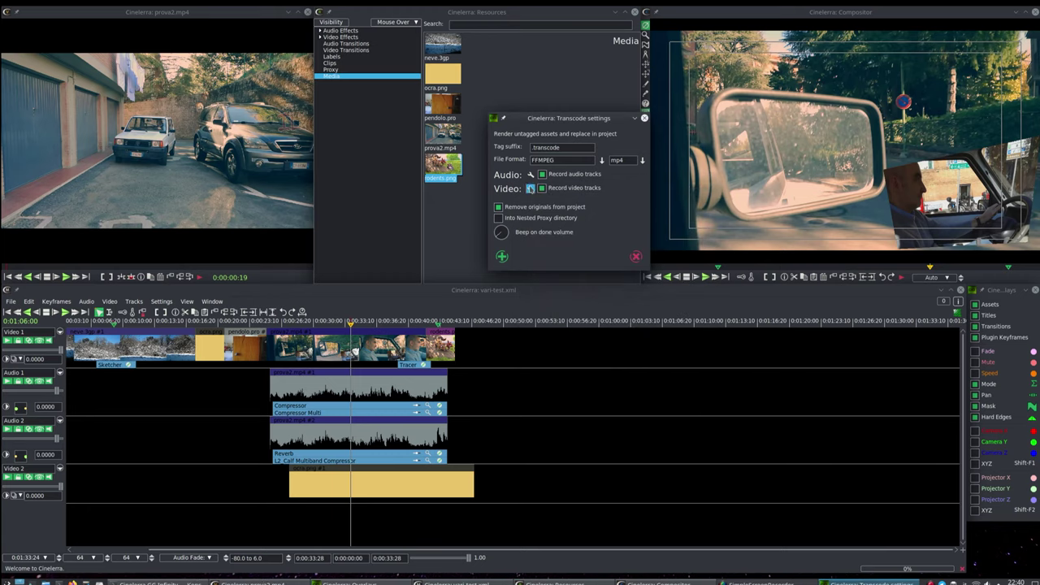
left_click(531, 175)
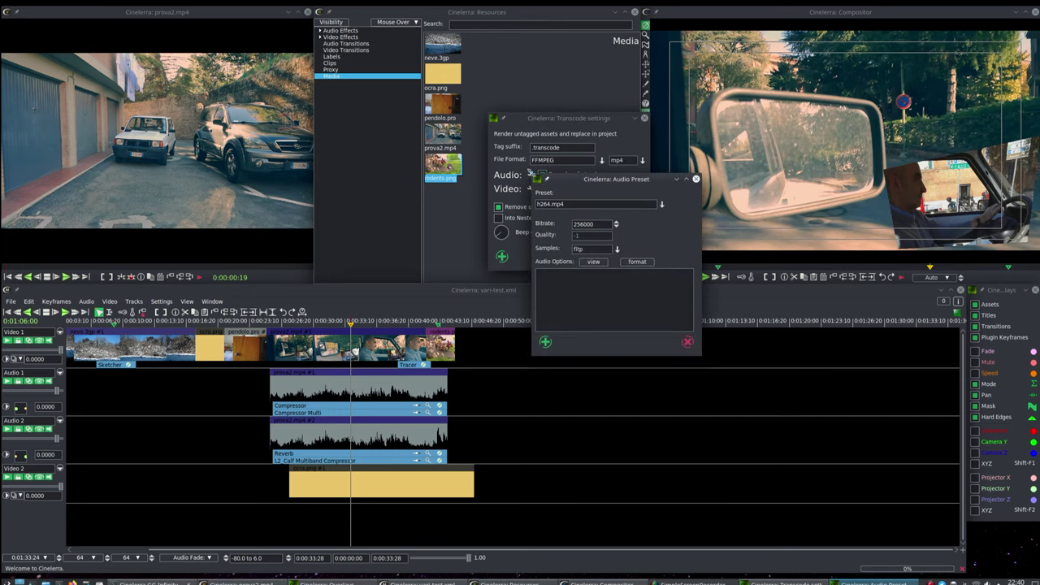
left_click(687, 342)
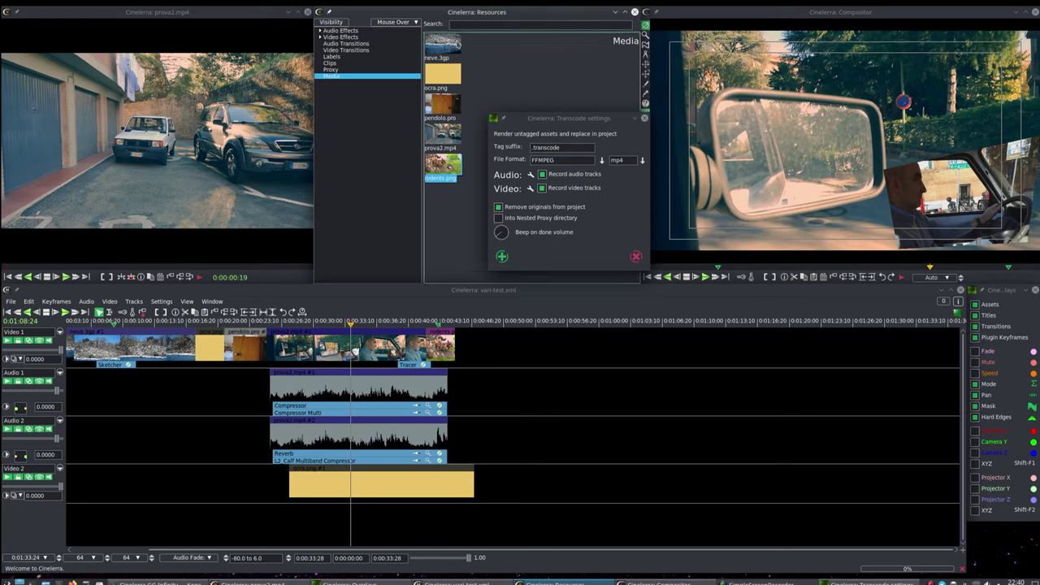
Dismiss the Transcode settings and try to place the Deinterlace-CV video effect on the empty stretch of the Video 1 track.
left_click(635, 257)
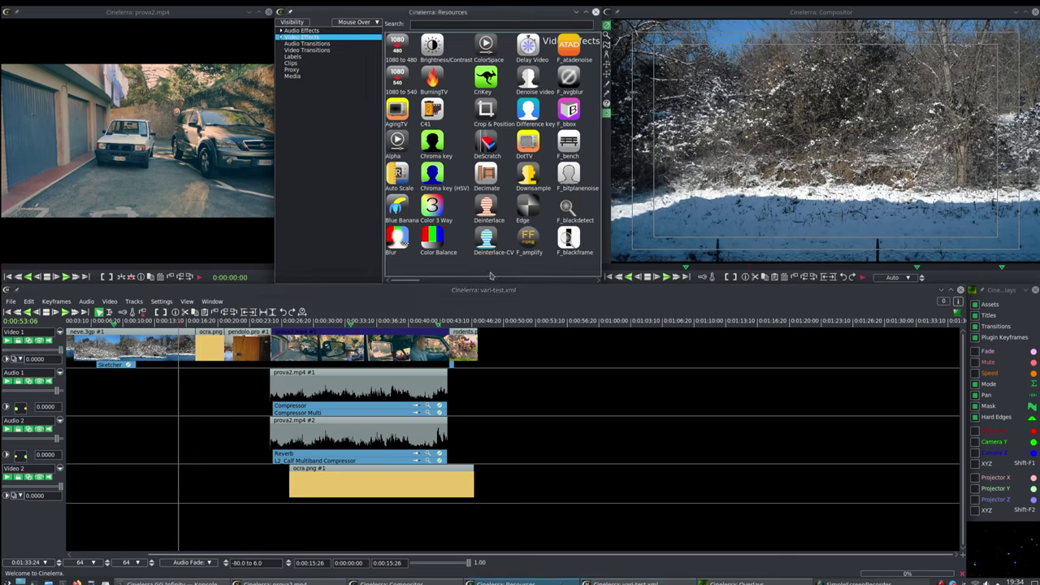
left_click_drag(486, 244, 550, 362)
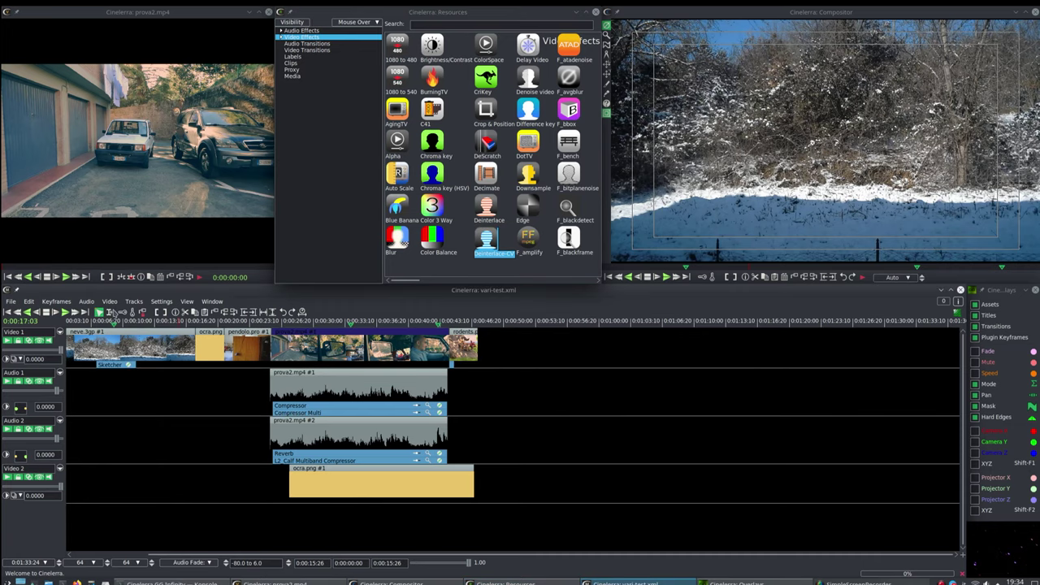
Highlight the range from 0:00:23:06 to 0:00:31:12 across all tracks, then clear it by placing the insertion point at 0:00:13:17.
left_click_drag(248, 345, 327, 346)
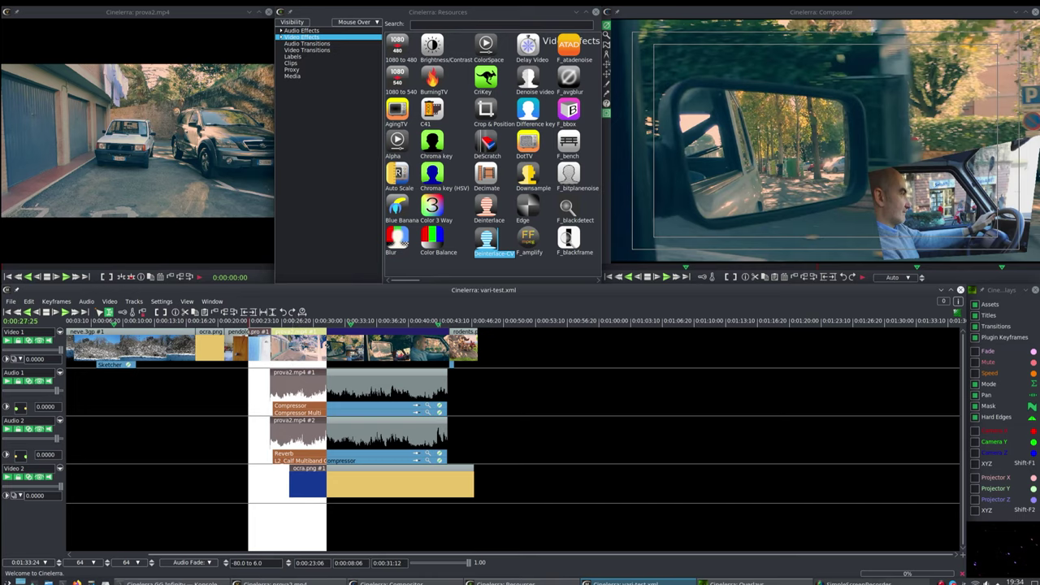
left_click(511, 353)
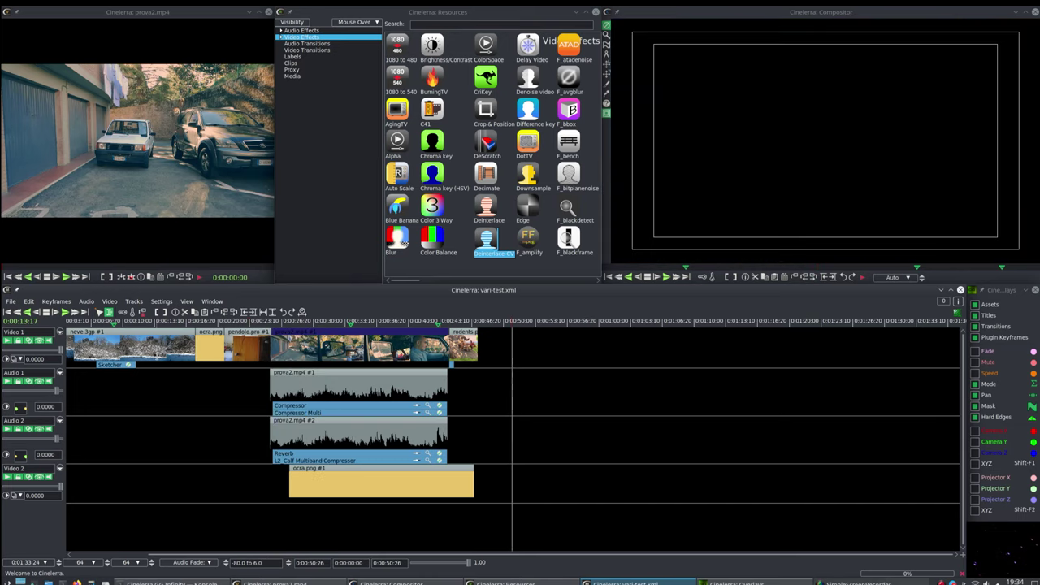
left_click(157, 358)
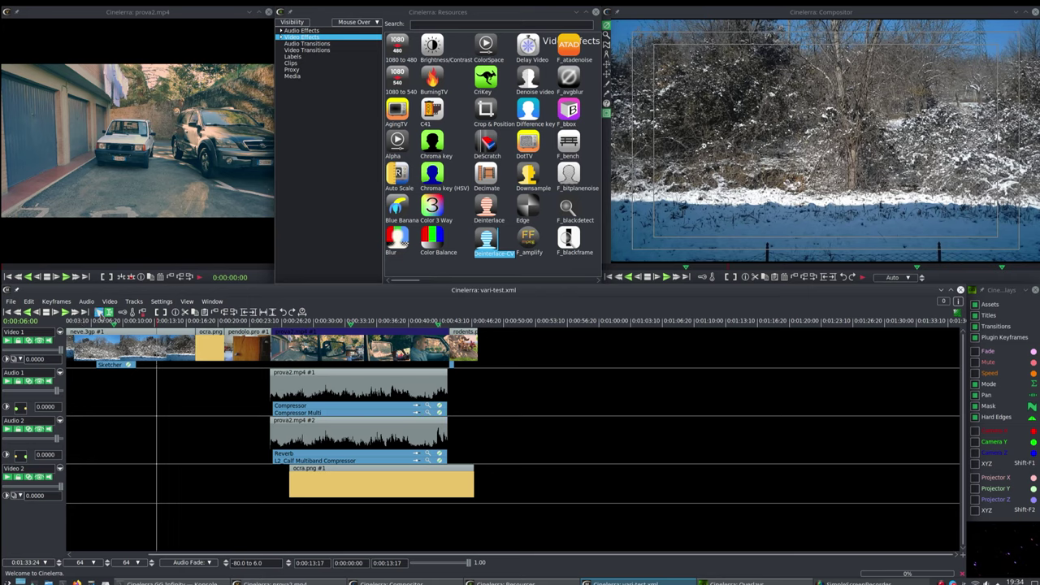
Switch to drag-and-drop editing mode, select several Video 1 edits including ocra.png, pendolo.pro and rodents.png, and copy them.
left_click(99, 312)
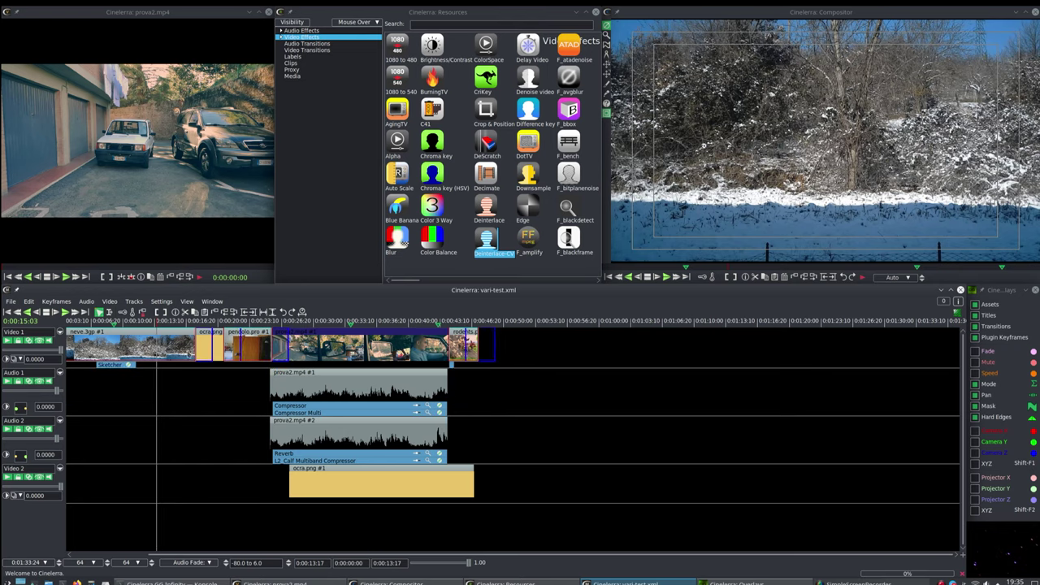
right_click(455, 346)
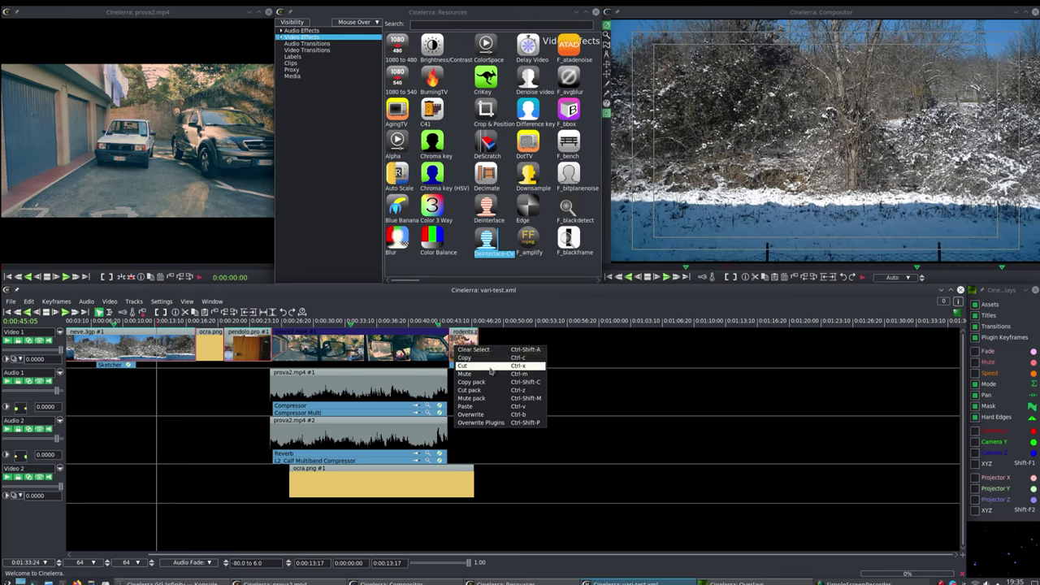
left_click(481, 358)
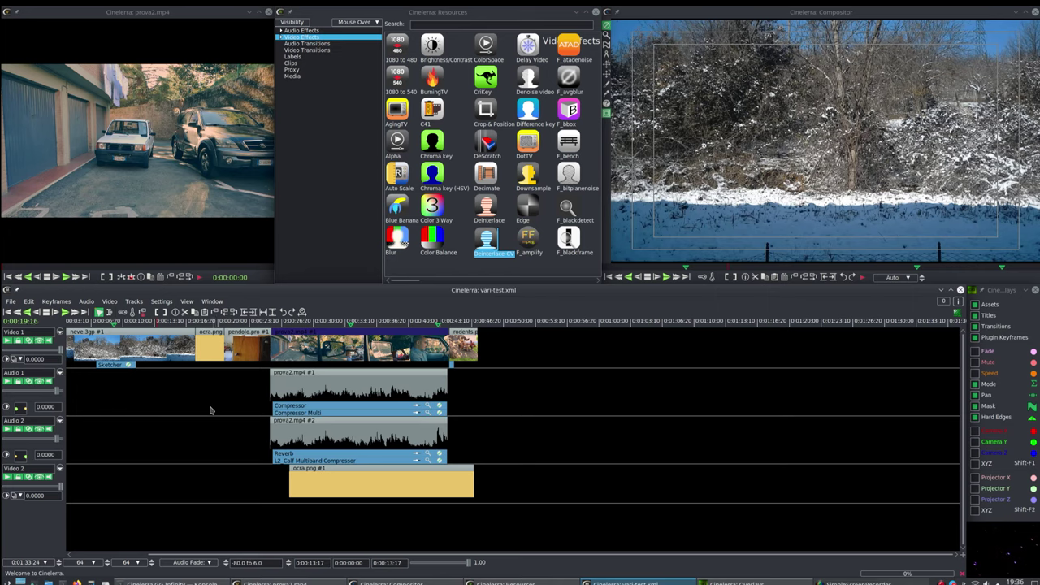
Set the Layout Scale to 1.40 in the Appearance preferences and accept the change.
left_click(160, 302)
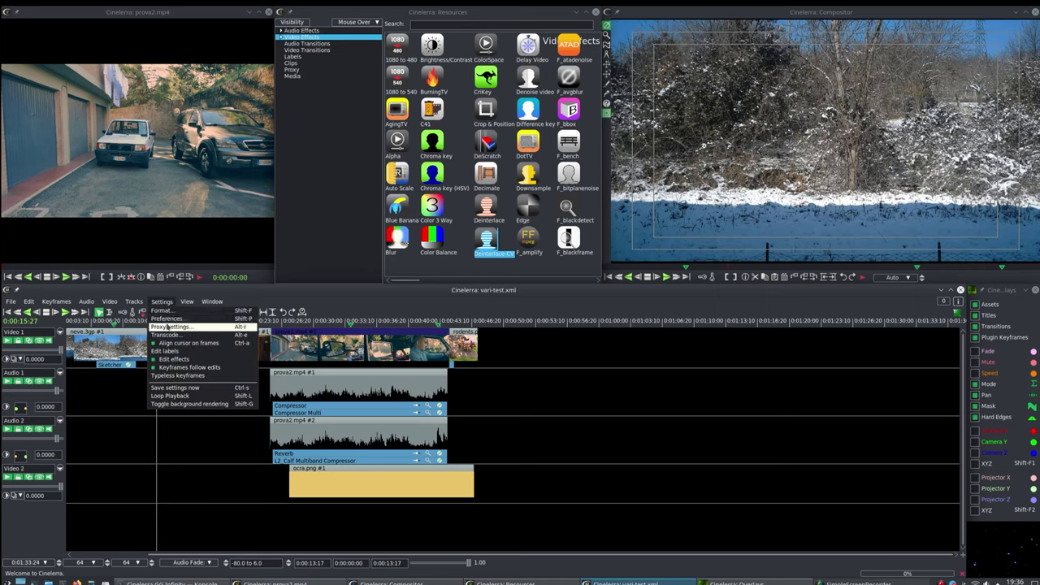
left_click(165, 318)
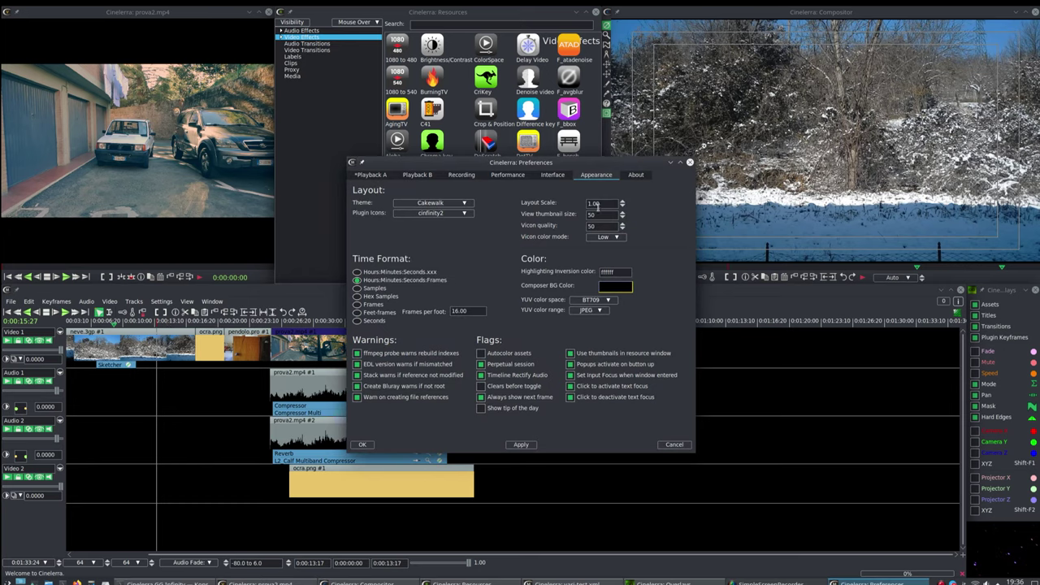
left_click(622, 204)
left_click(622, 204)
left_click(622, 204)
left_click(622, 204)
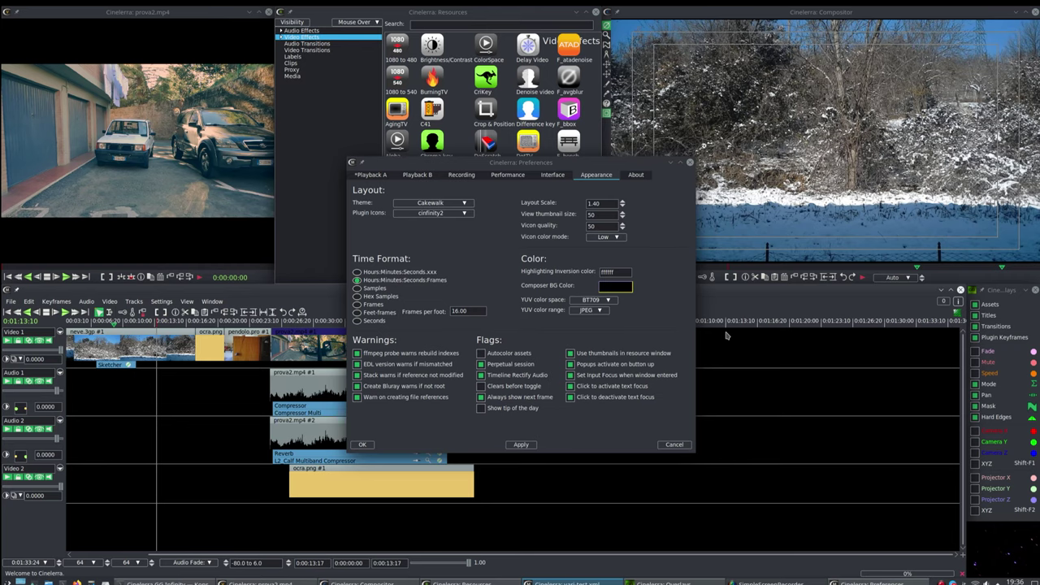
left_click(623, 208)
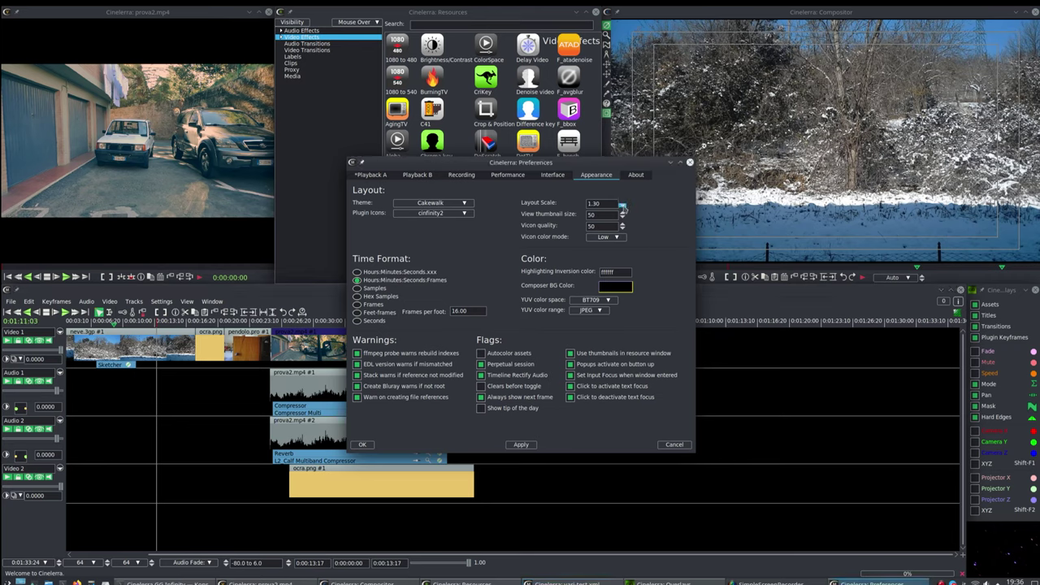
left_click(623, 208)
left_click(623, 209)
left_click(623, 208)
left_click(622, 204)
left_click(622, 204)
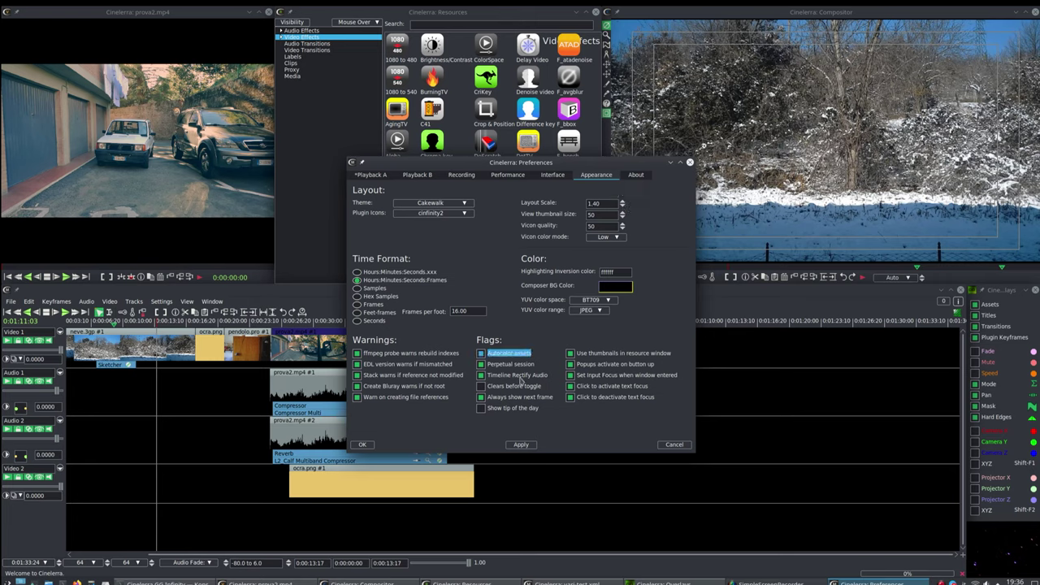
left_click(362, 445)
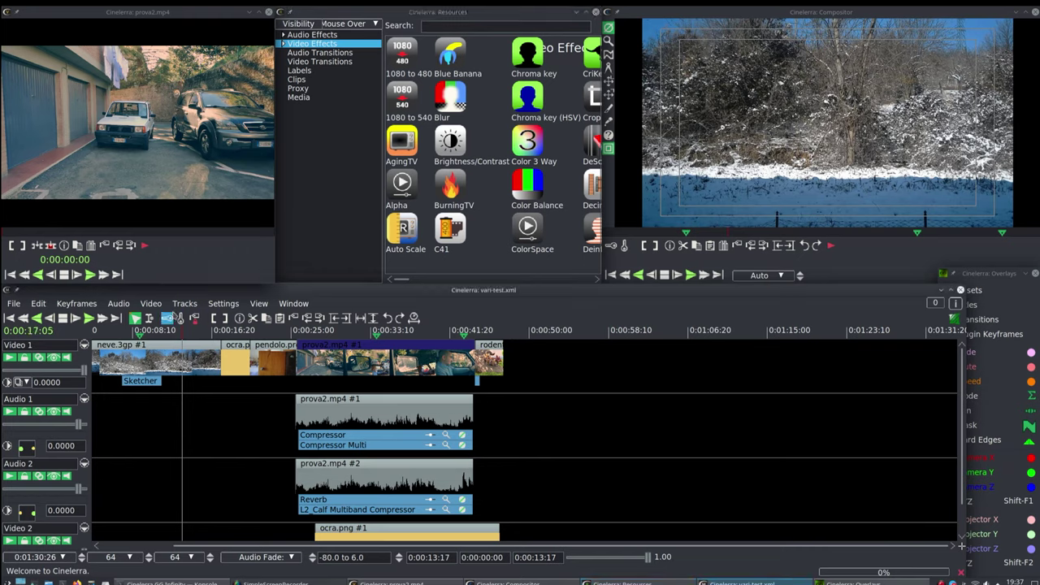
Reopen the Appearance preferences, reduce the Layout Scale and accept the change.
left_click(231, 308)
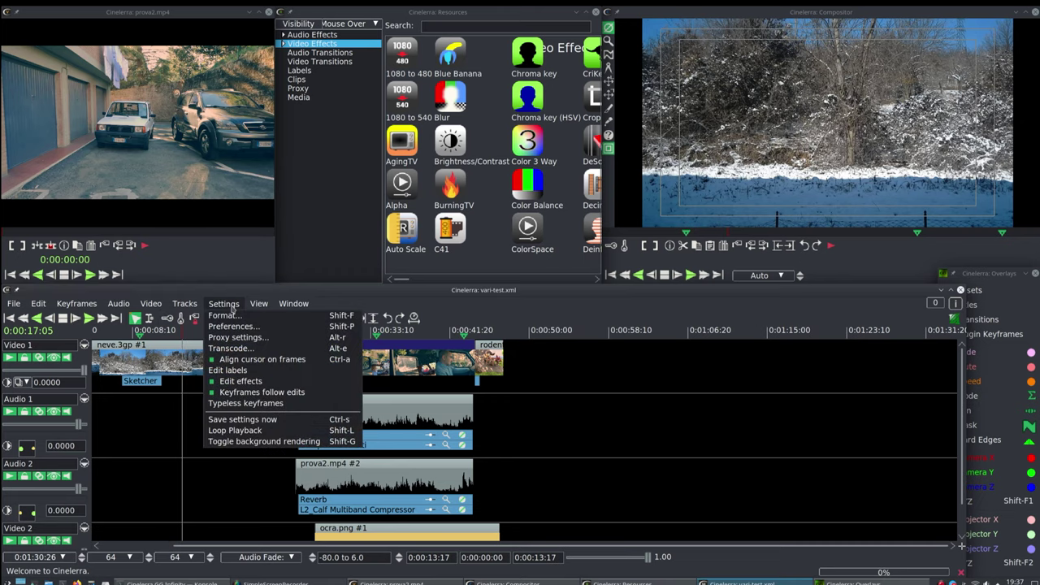
left_click(235, 328)
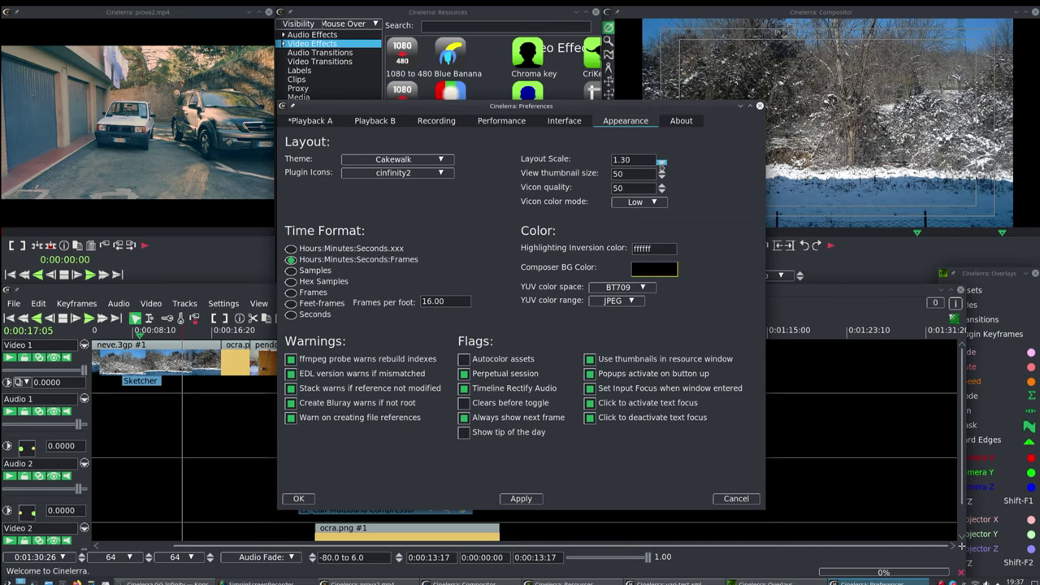
left_click(662, 164)
left_click(297, 499)
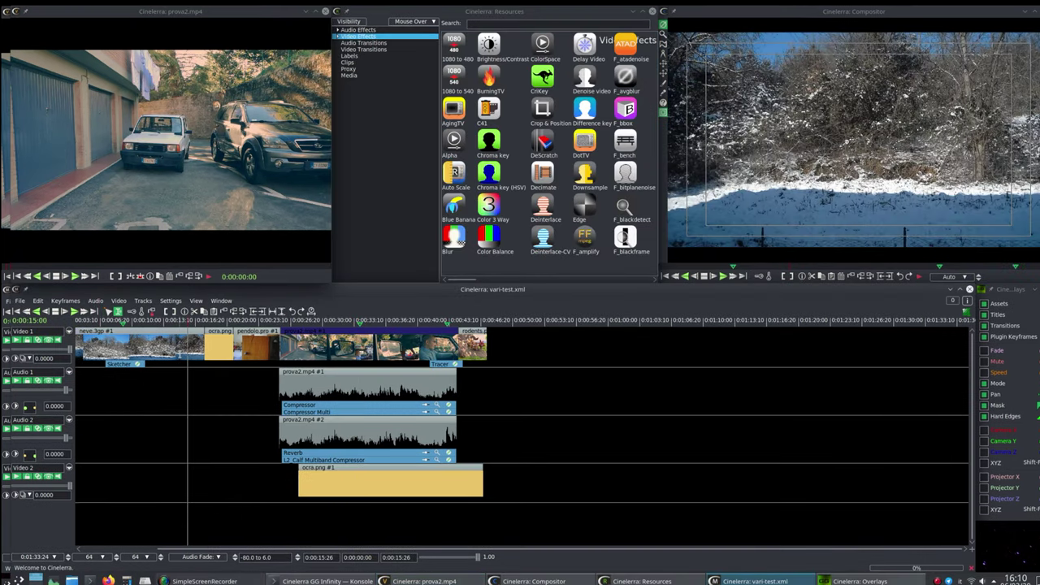
Highlight the range from 0:00:15:01 to 0:00:31:14 across all tracks and save it as a clip with the default title.
left_click_drag(180, 423, 336, 422)
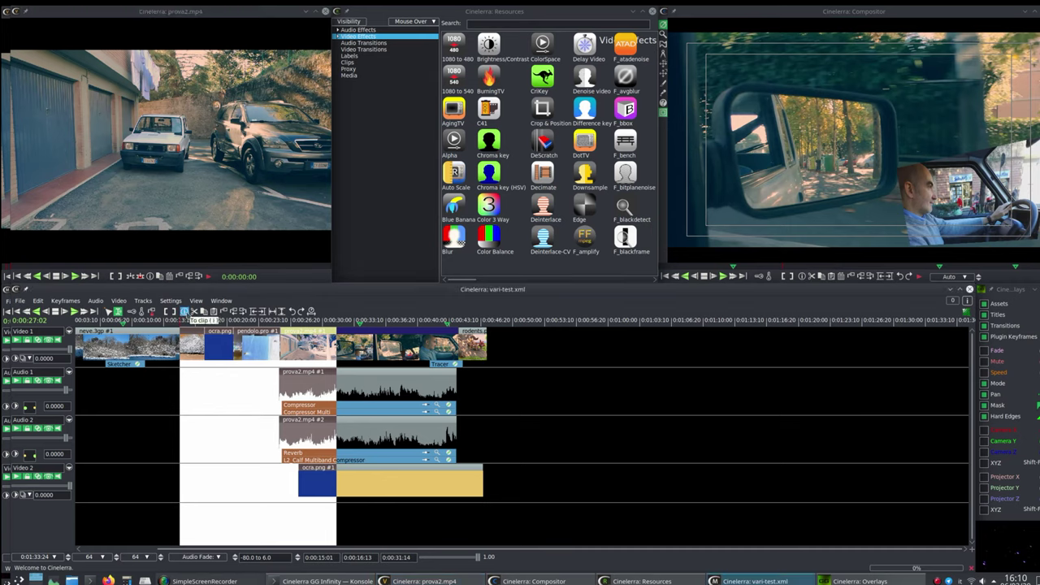
left_click(184, 311)
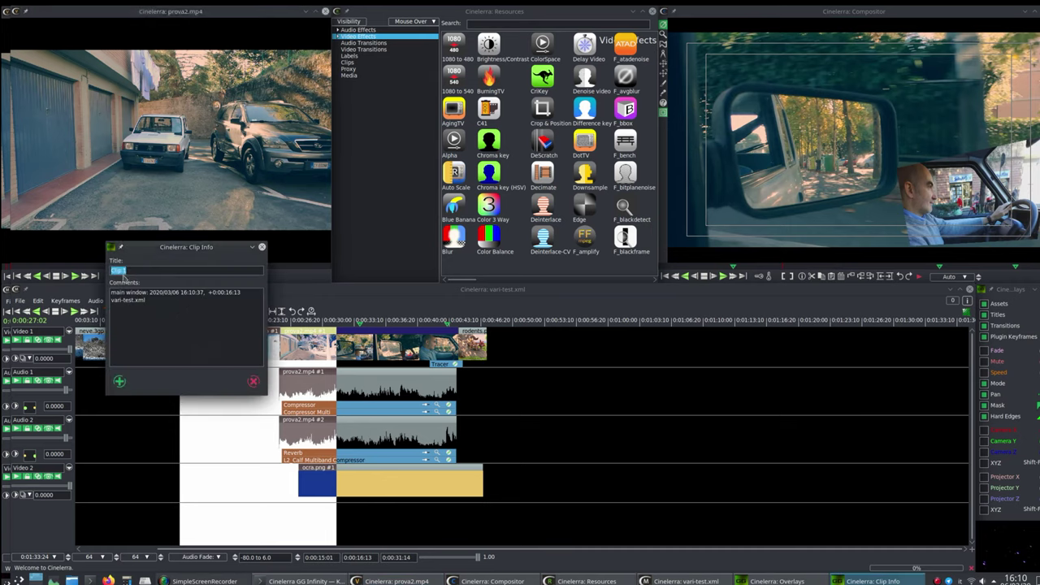
left_click(119, 381)
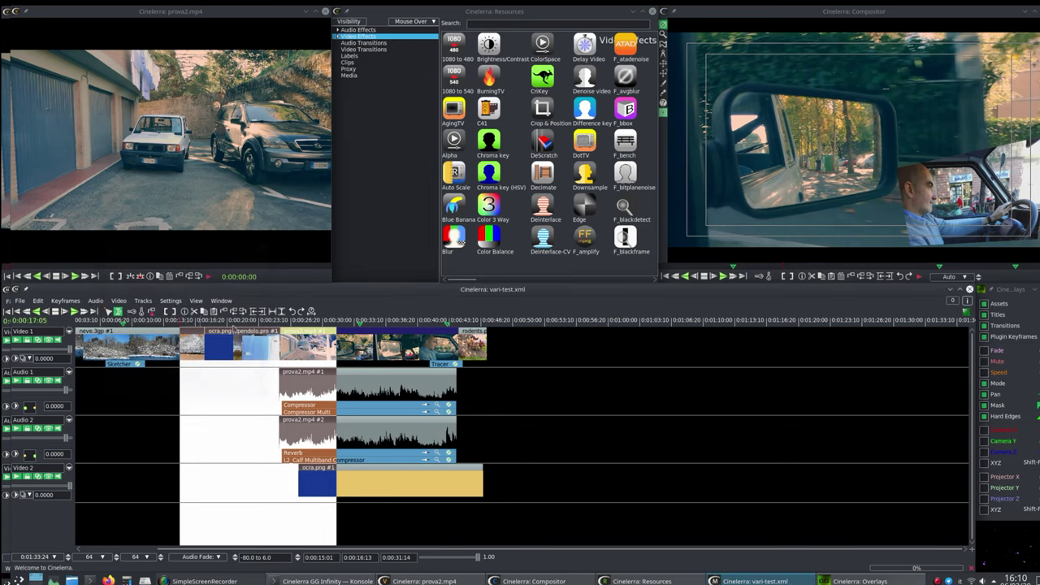
Show the Clips folder in the Resources window and open the saved clip as an EDL.
left_click(394, 63)
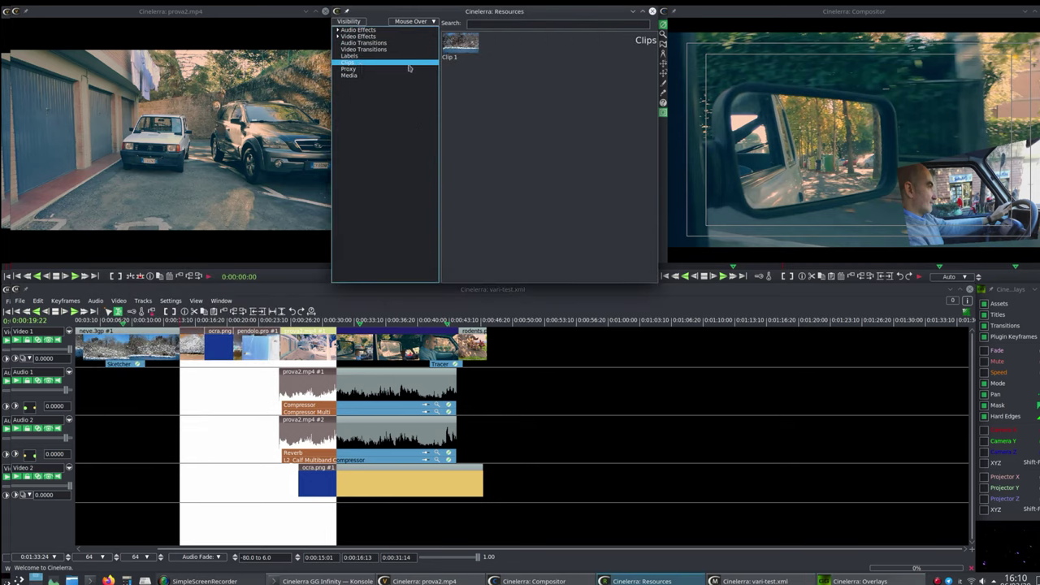
right_click(461, 51)
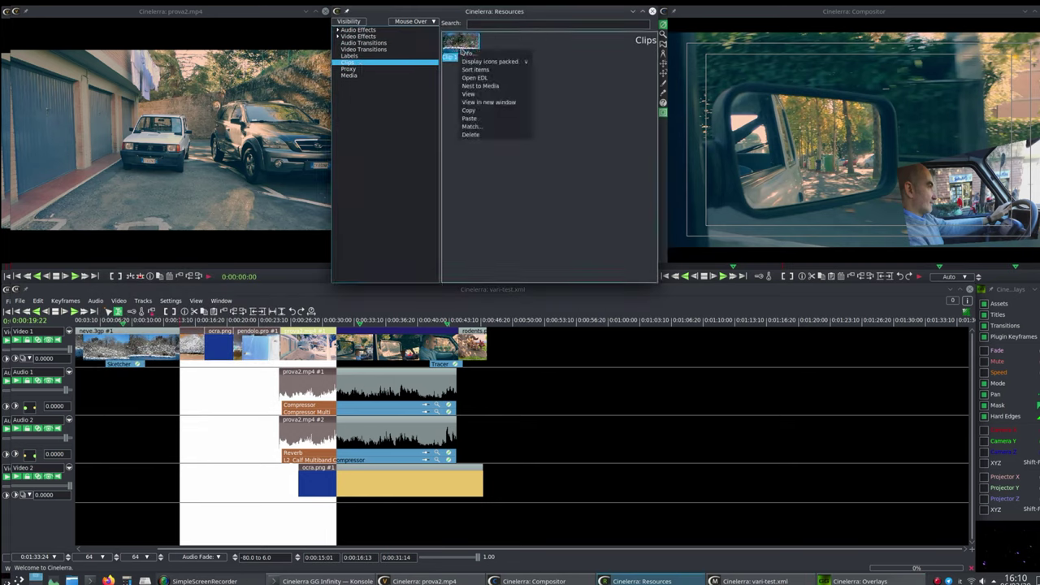
left_click(468, 78)
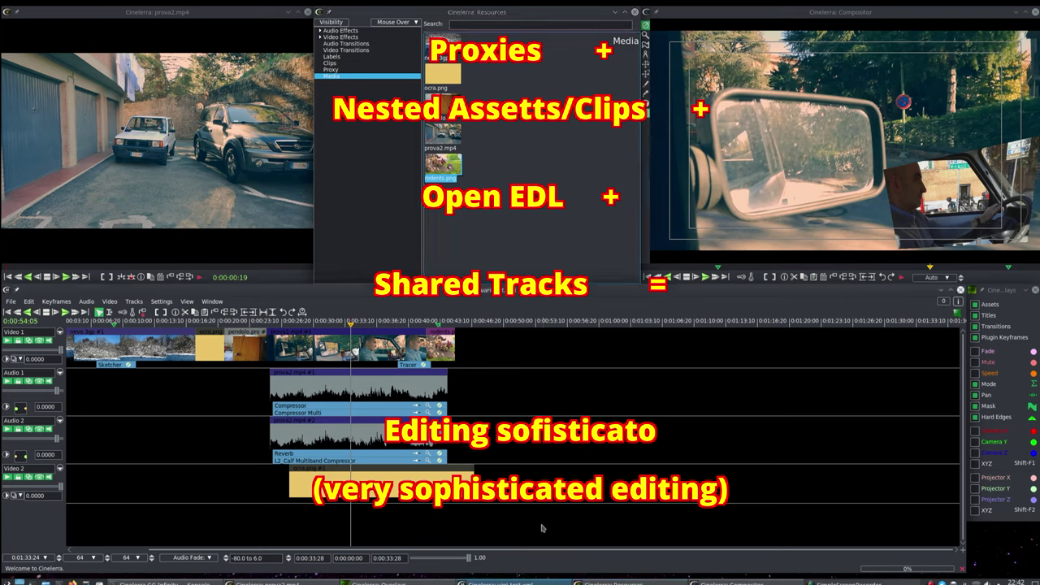
left_click(524, 578)
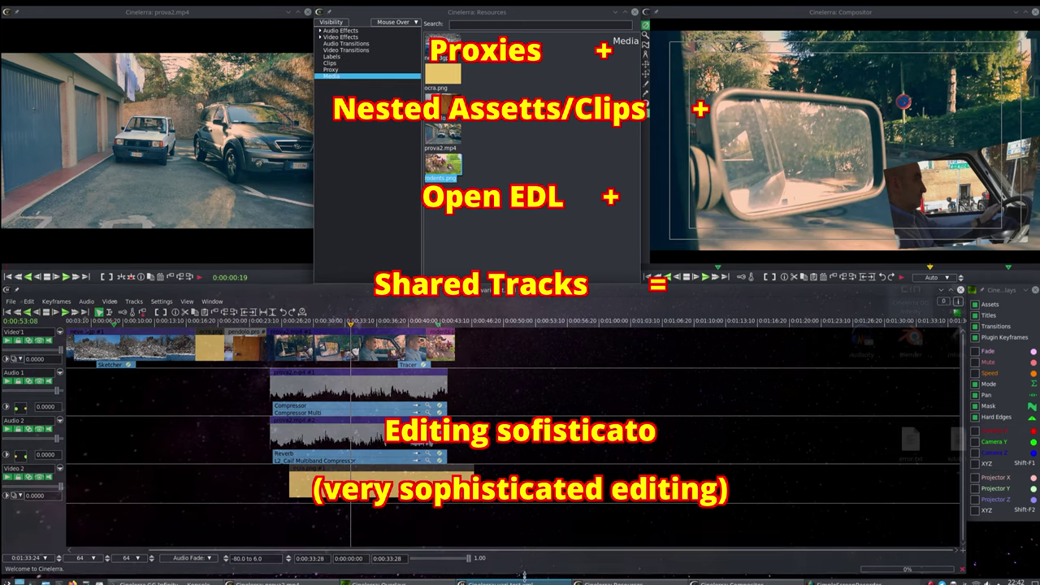